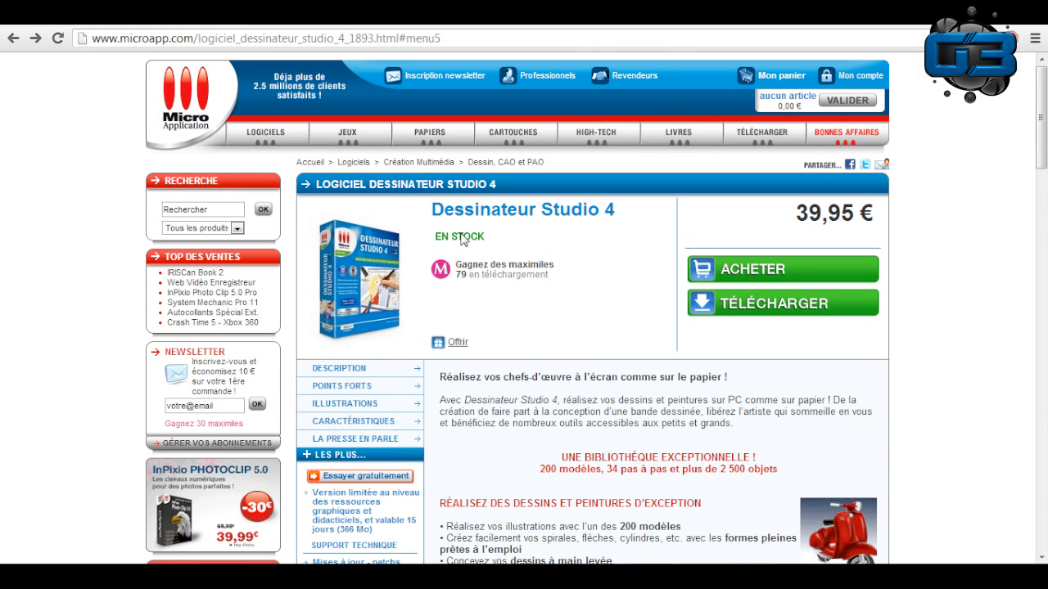
Review the Dessinateur Studio 4 product page, including its title, price and purchase options.
left_click_drag(430, 210, 628, 201)
left_click(630, 300)
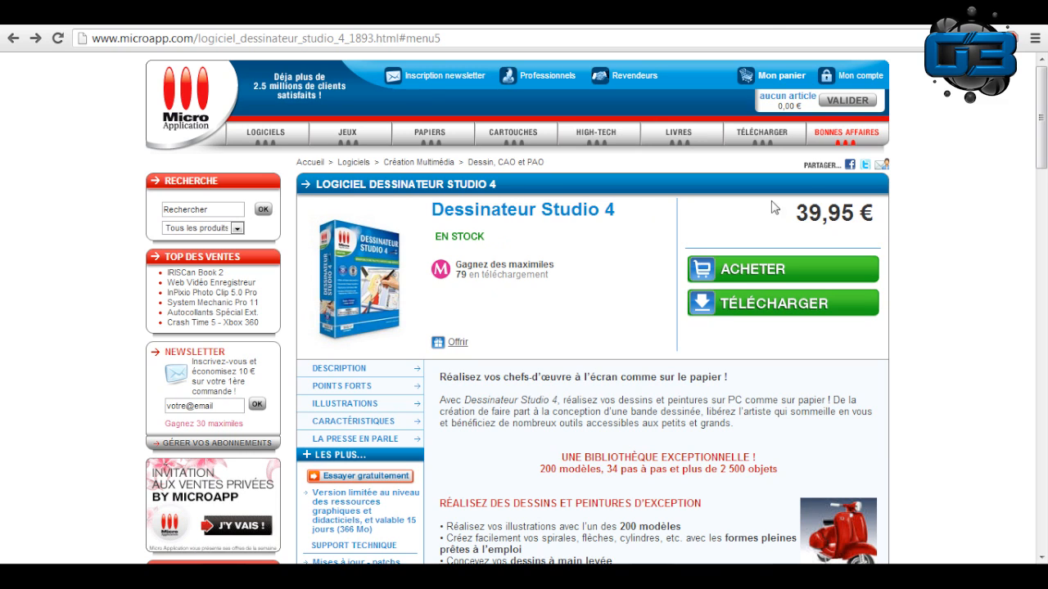
double_click(806, 213)
left_click_drag(861, 215, 890, 233)
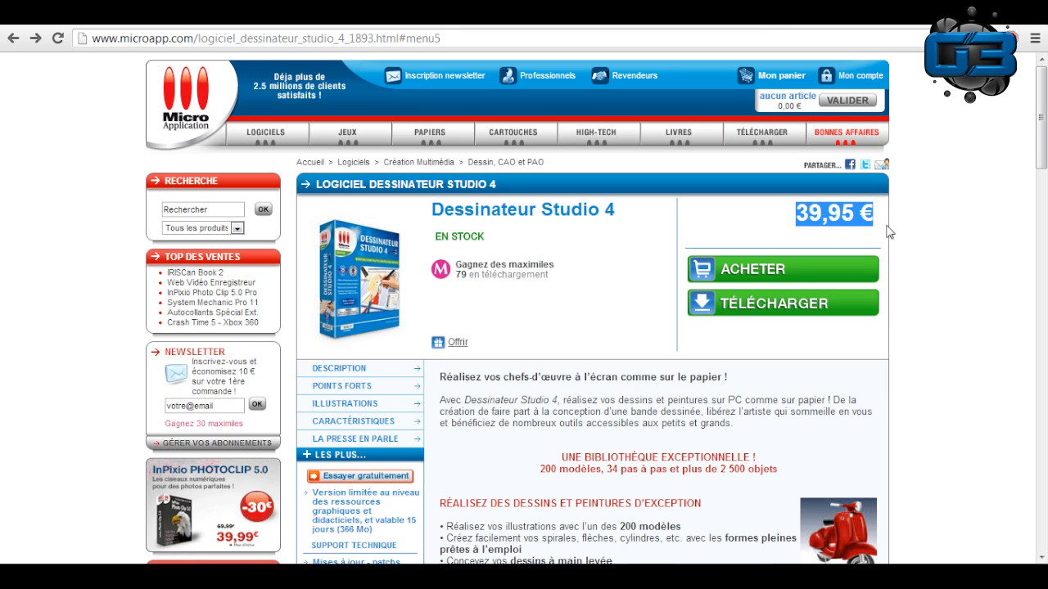
left_click(882, 224)
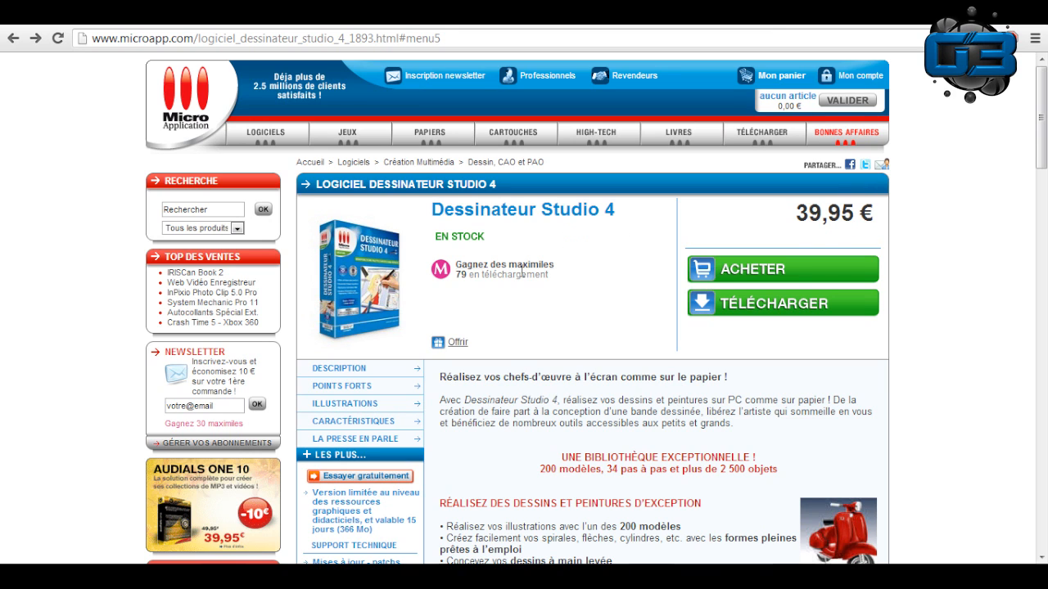
scroll(521, 273, "down", 1)
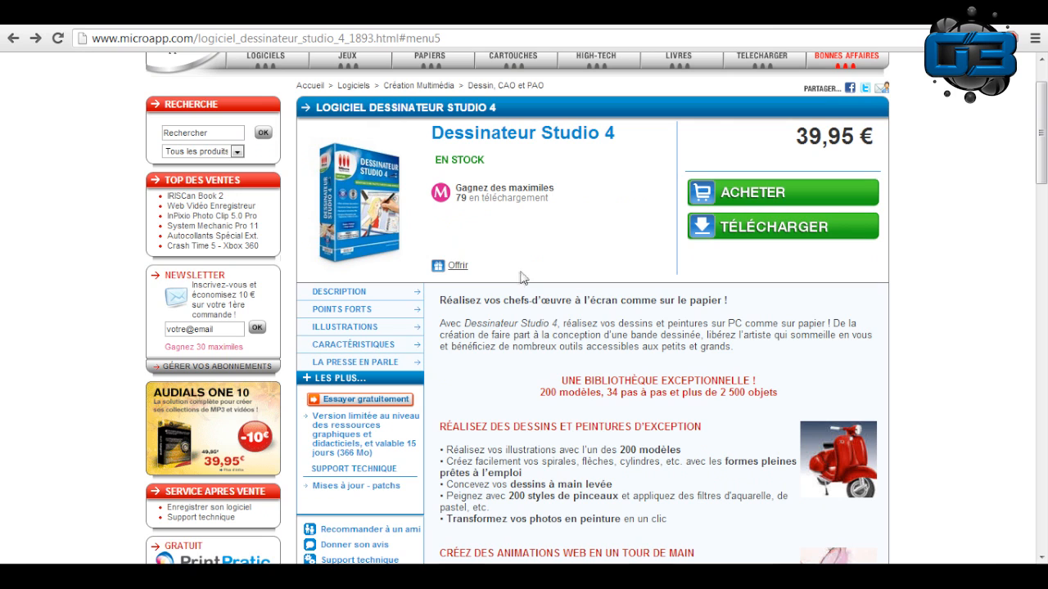
Open the free trial request form for Dessinateur Studio 4 and look over its download details.
left_click(362, 403)
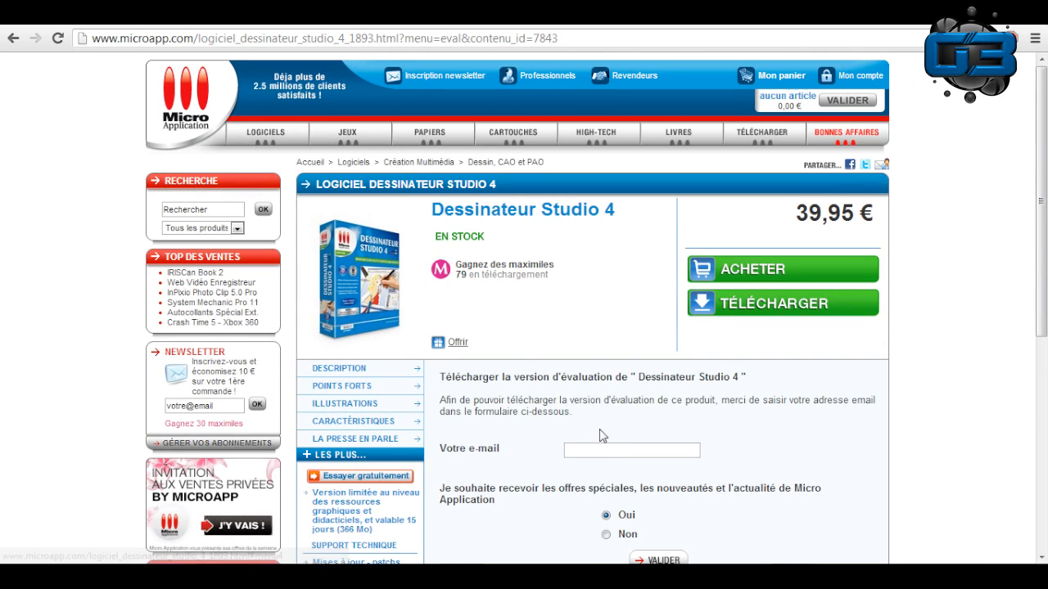
scroll(655, 417, "down", 2)
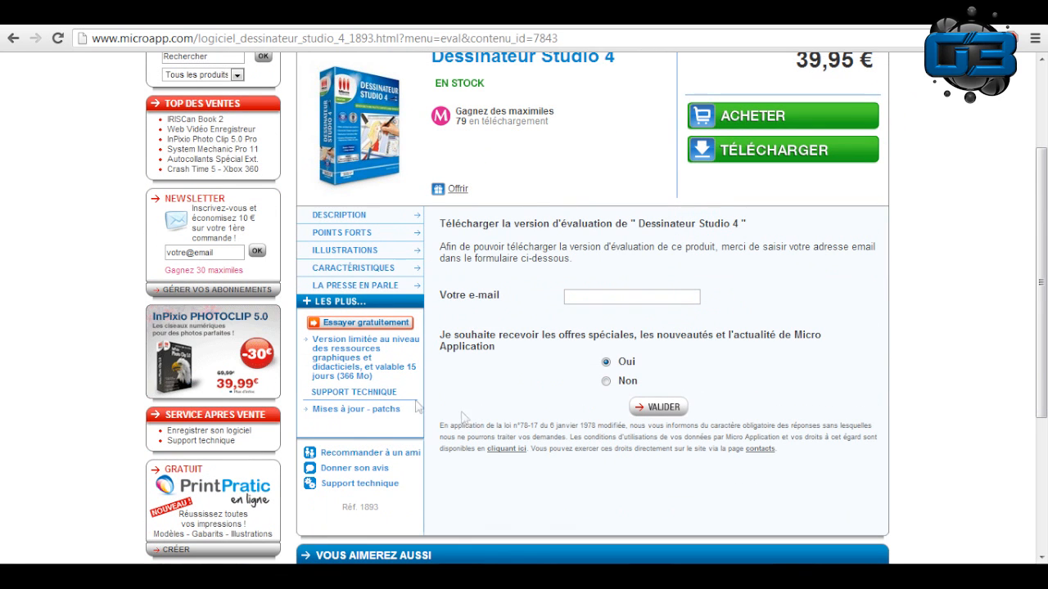
scroll(436, 252, "up", 1)
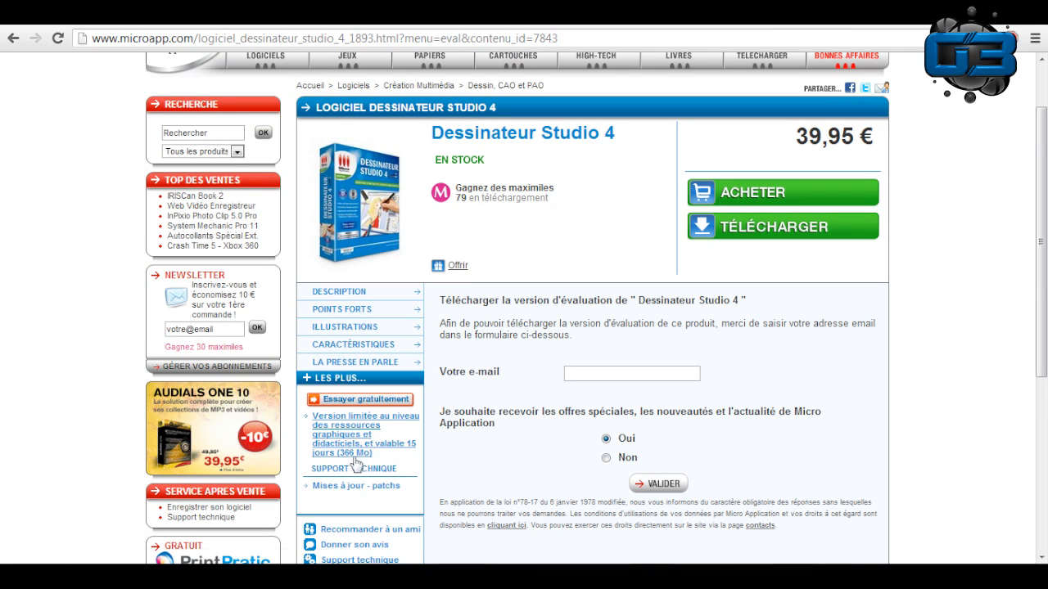
scroll(487, 447, "up", 1)
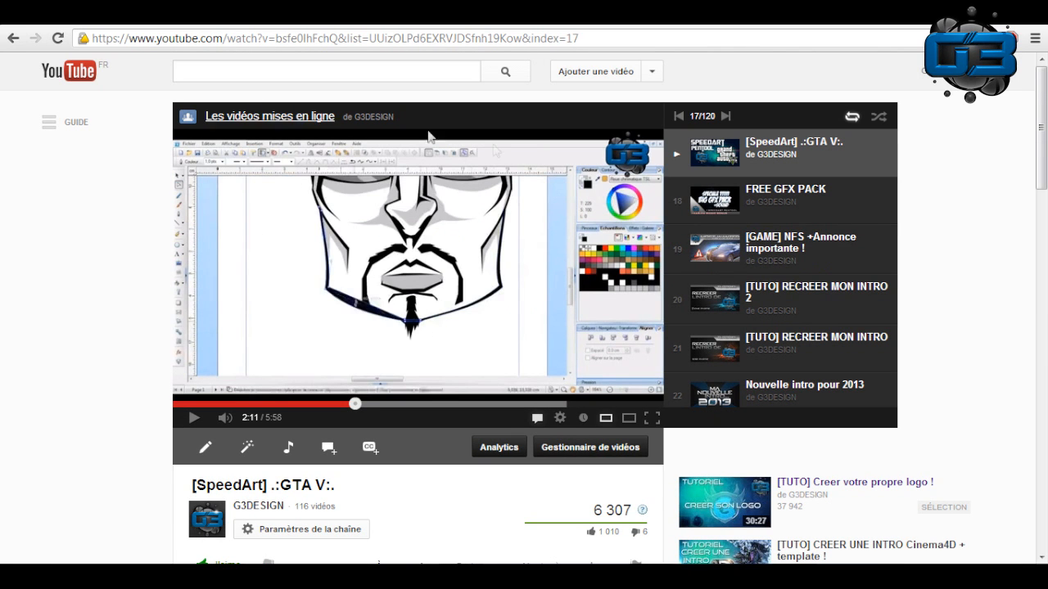
Play part of the "[SpeedArt] .:GTA V:." video on YouTube and pause it.
left_click(195, 419)
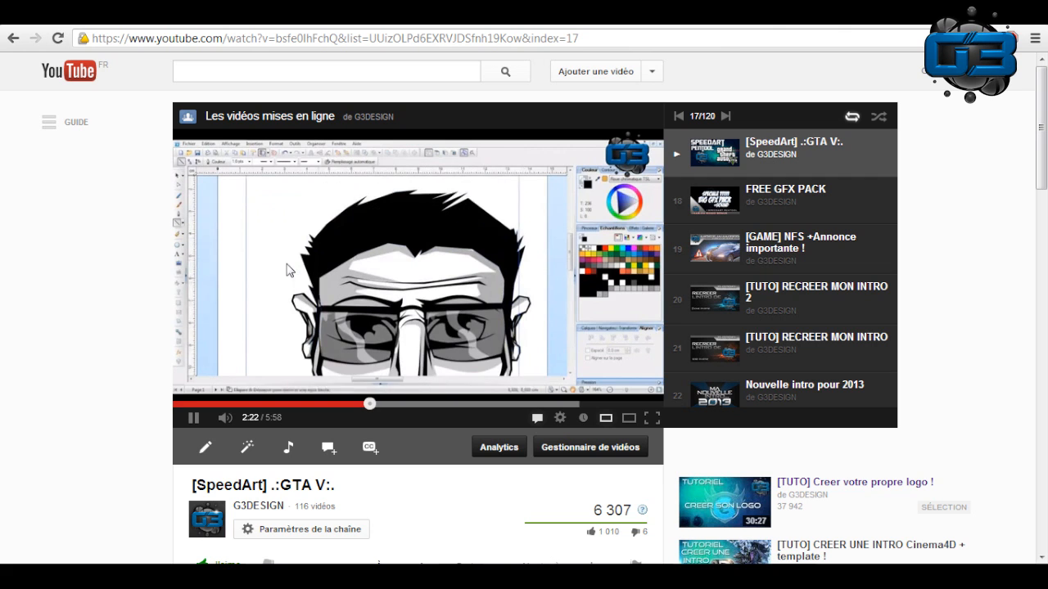
scroll(278, 245, "down", 1)
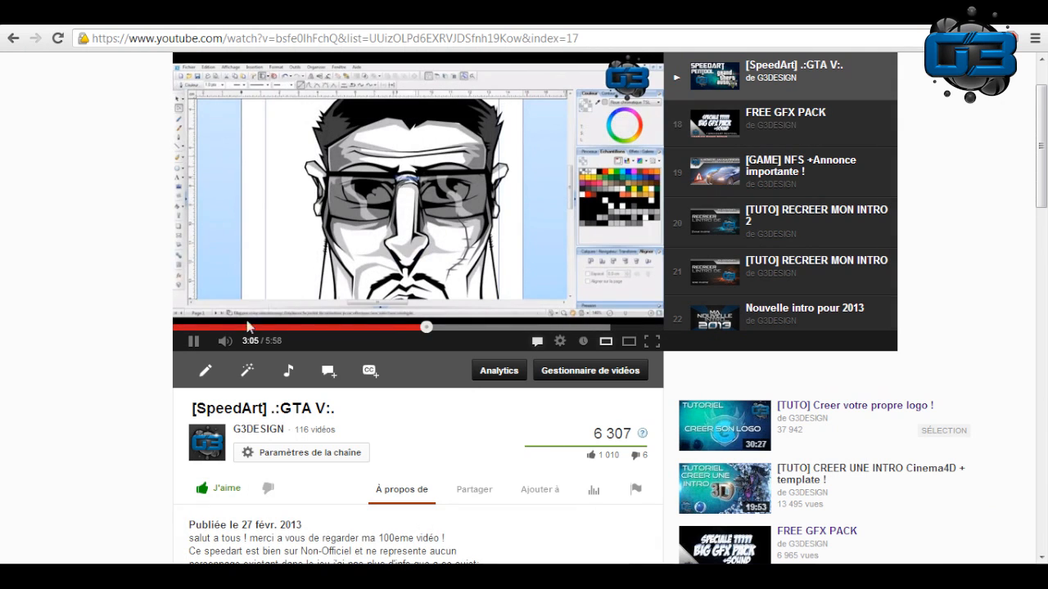
left_click(193, 345)
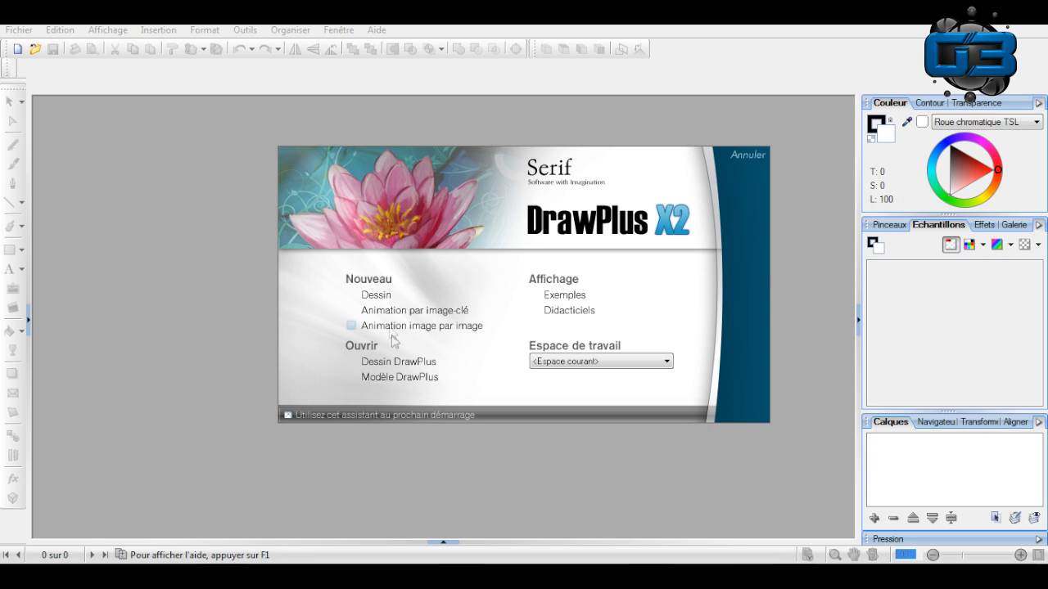
In DrawPlus X2, create a new drawing with a custom landscape page of 33,867 cm by 19,05 cm.
left_click(376, 296)
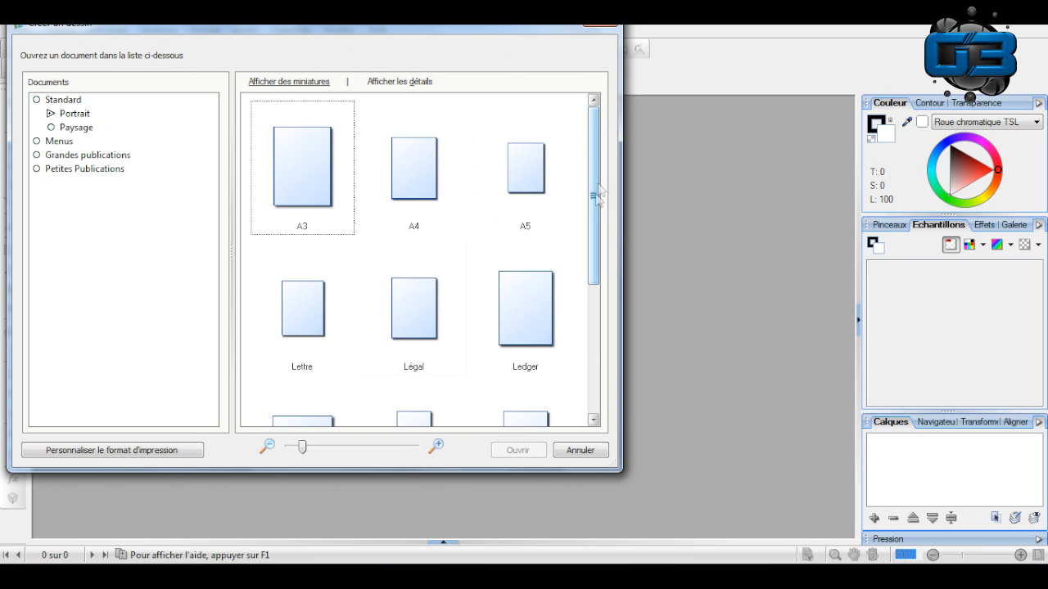
scroll(573, 270, "down", 3)
left_click(180, 452)
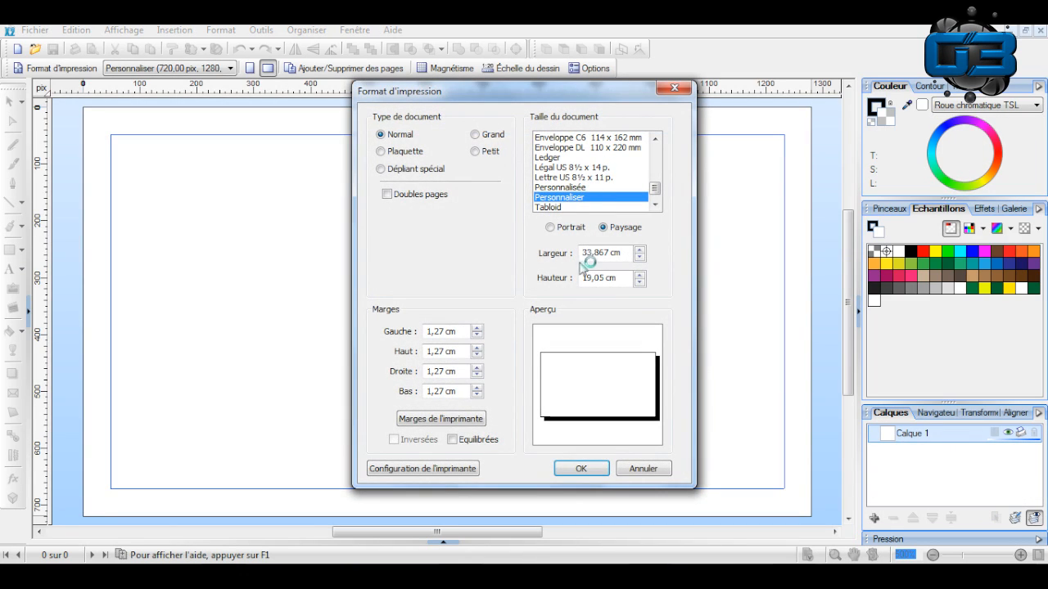
left_click_drag(581, 253, 624, 252)
left_click(600, 467)
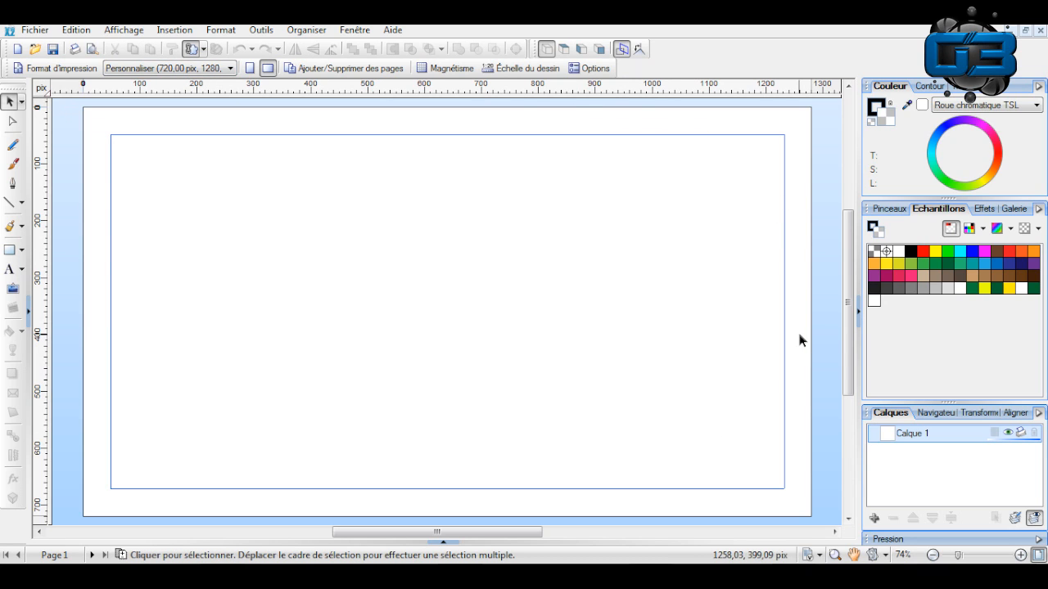
left_click(932, 555)
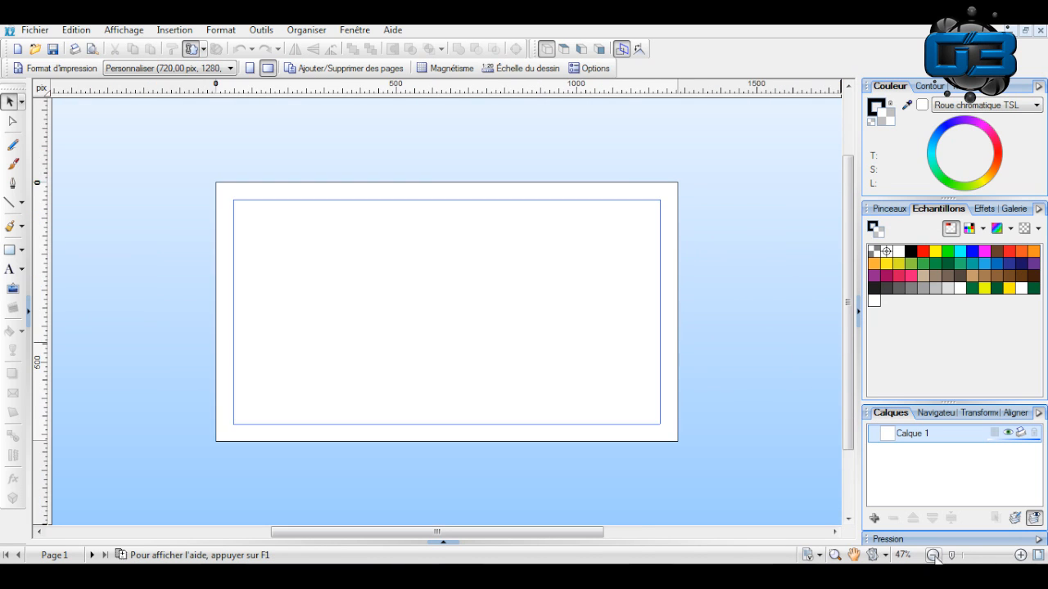
left_click(963, 555)
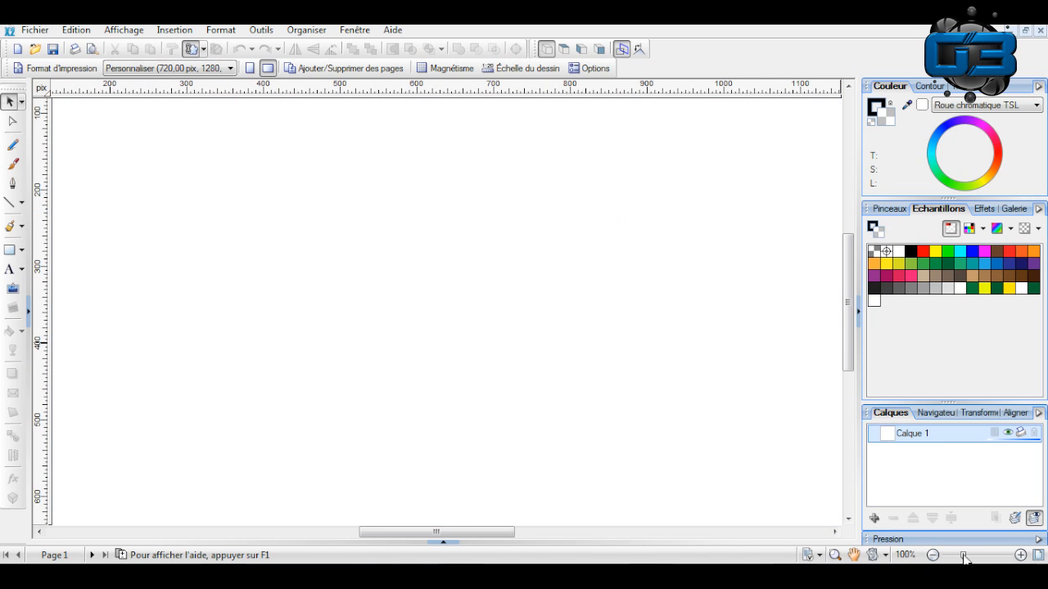
left_click_drag(964, 556, 951, 555)
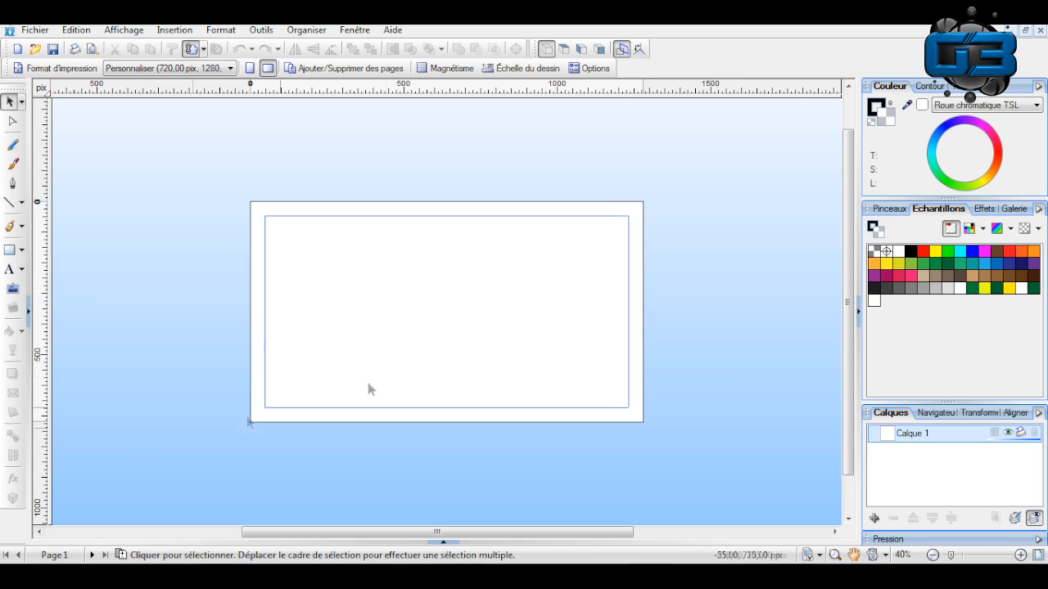
left_click(964, 559)
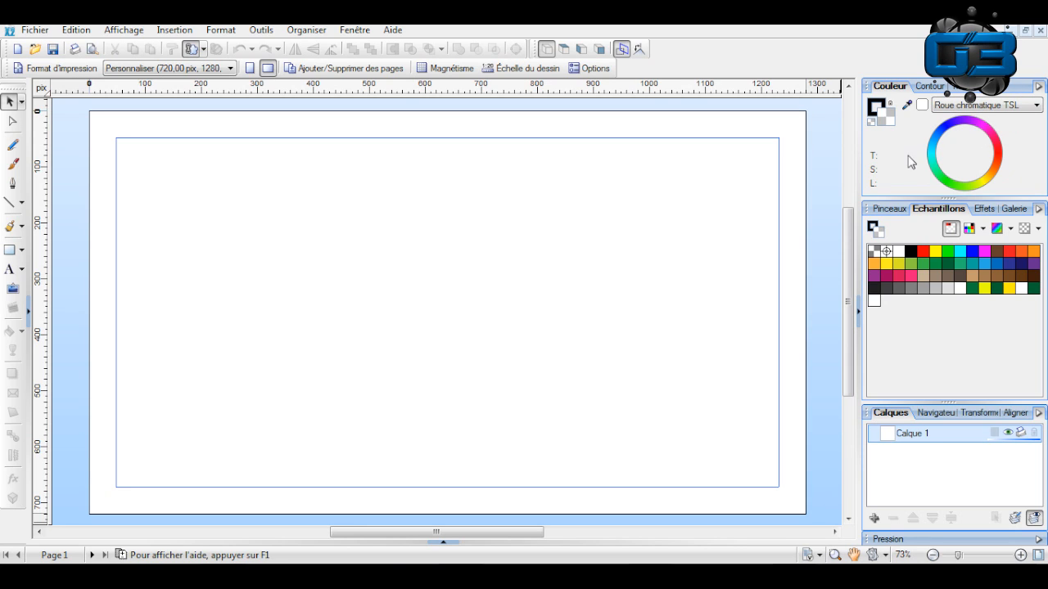
Browse the gradient swatches, showing the linear presets and then the radial ones.
left_click(1010, 228)
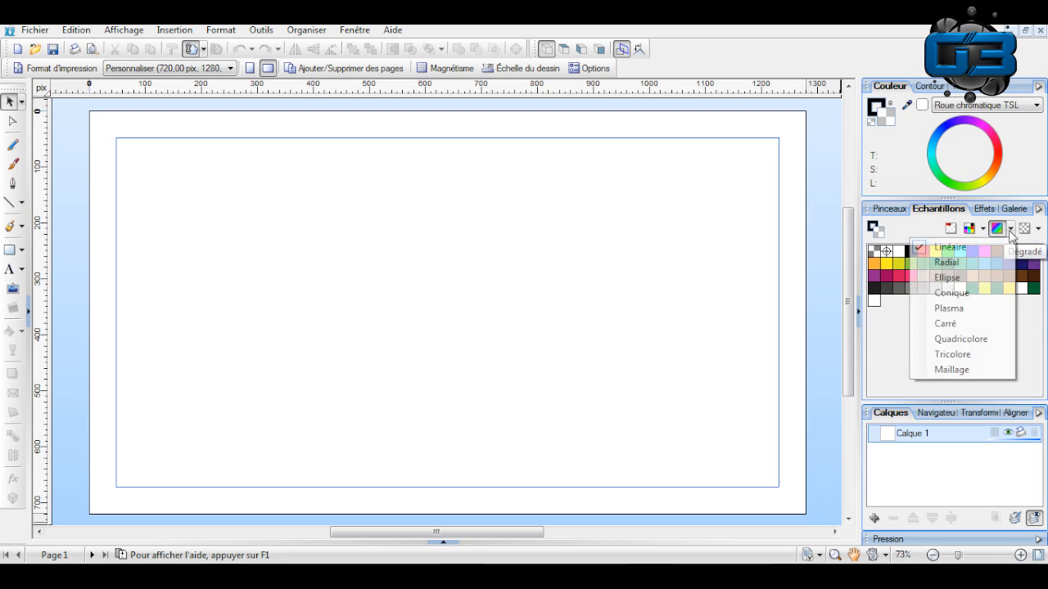
left_click(951, 250)
mouse_move(1035, 273)
left_mouse_down()
mouse_move(1035, 291)
mouse_move(1036, 271)
left_mouse_up()
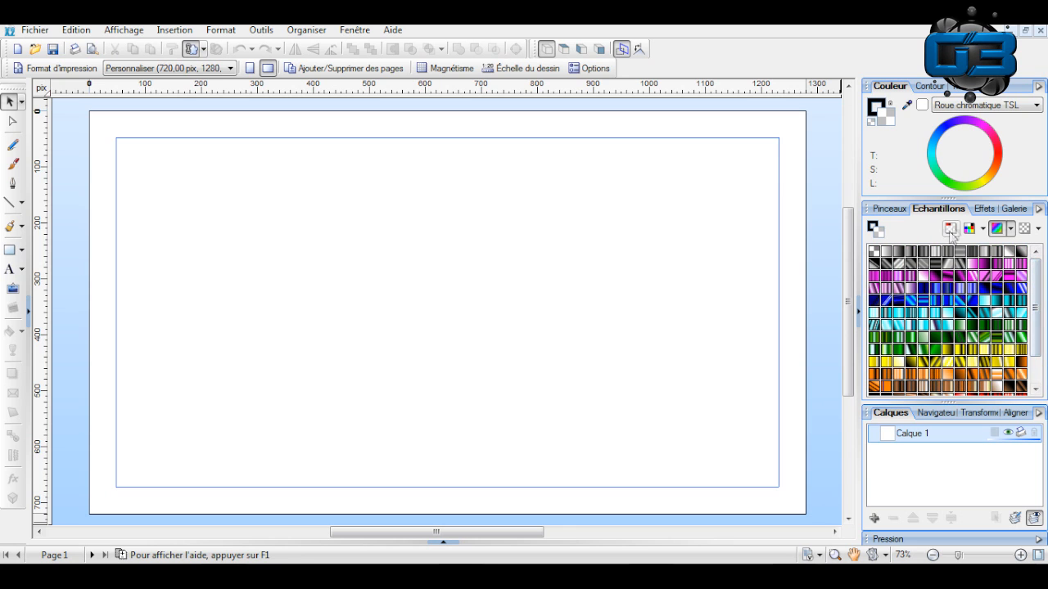
left_click(982, 229)
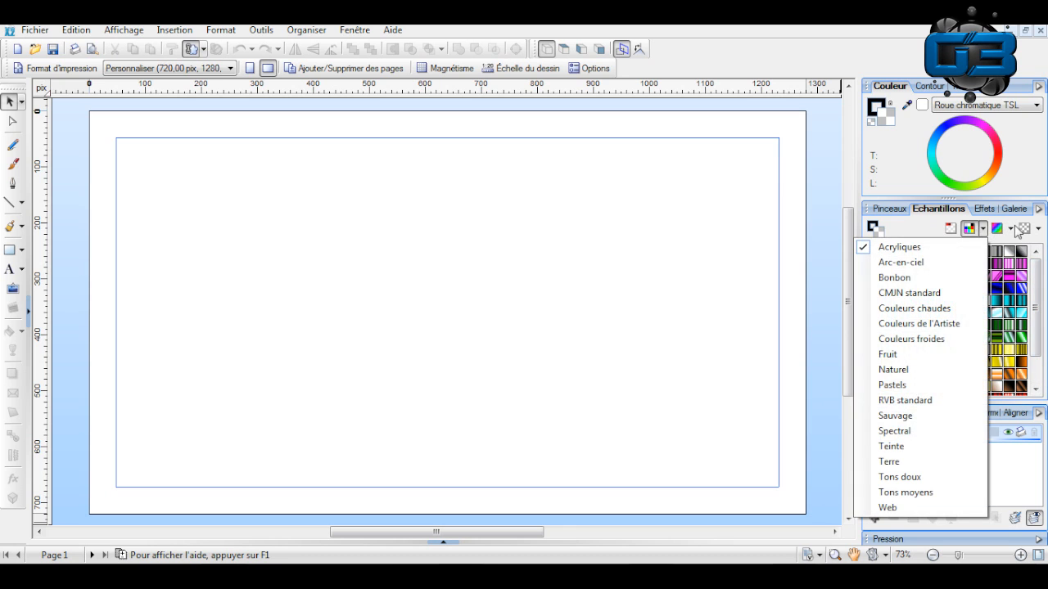
left_click(1012, 229)
left_click(1013, 229)
left_click(972, 264)
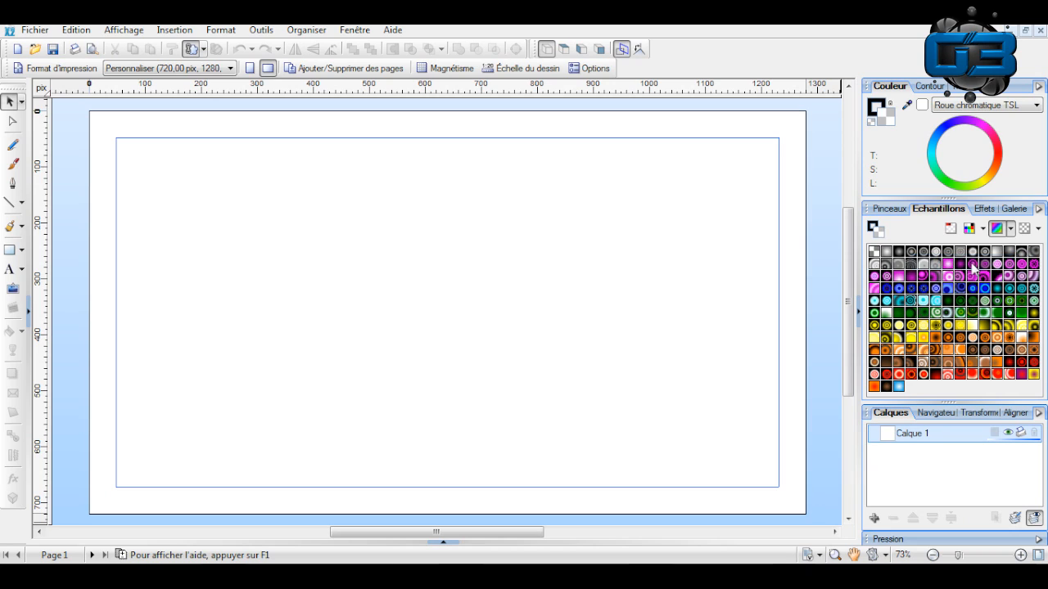
Browse the effect presets and display the Plastique category.
left_click(974, 211)
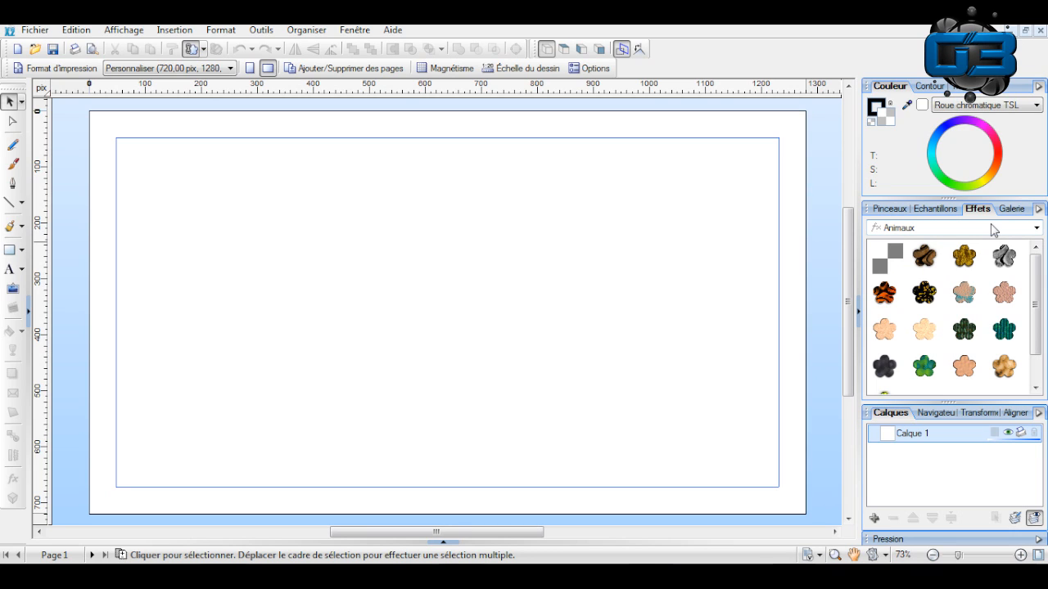
left_click(979, 230)
scroll(924, 327, "down", 1)
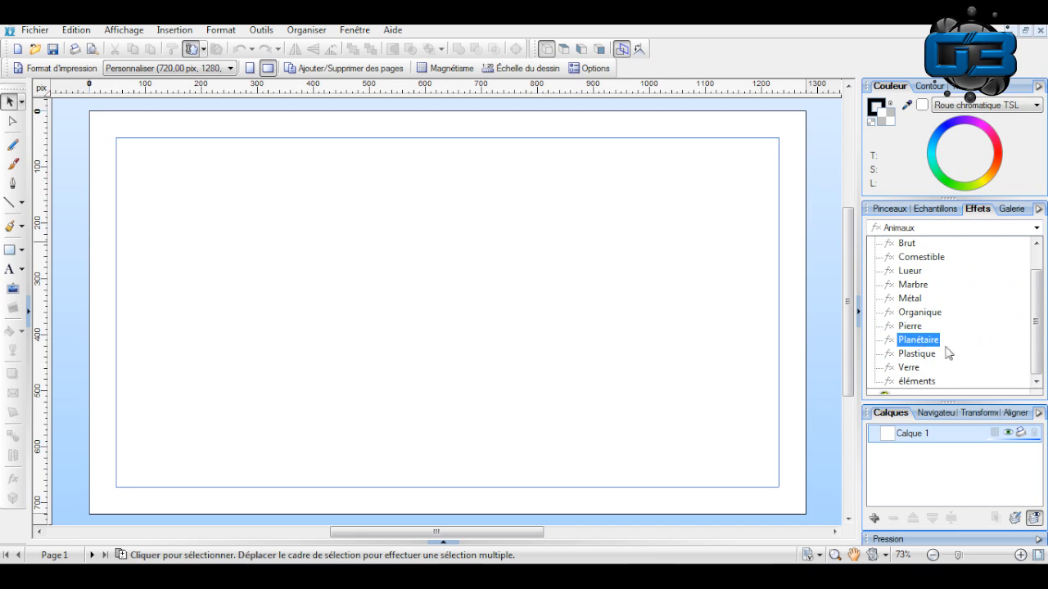
left_click(929, 355)
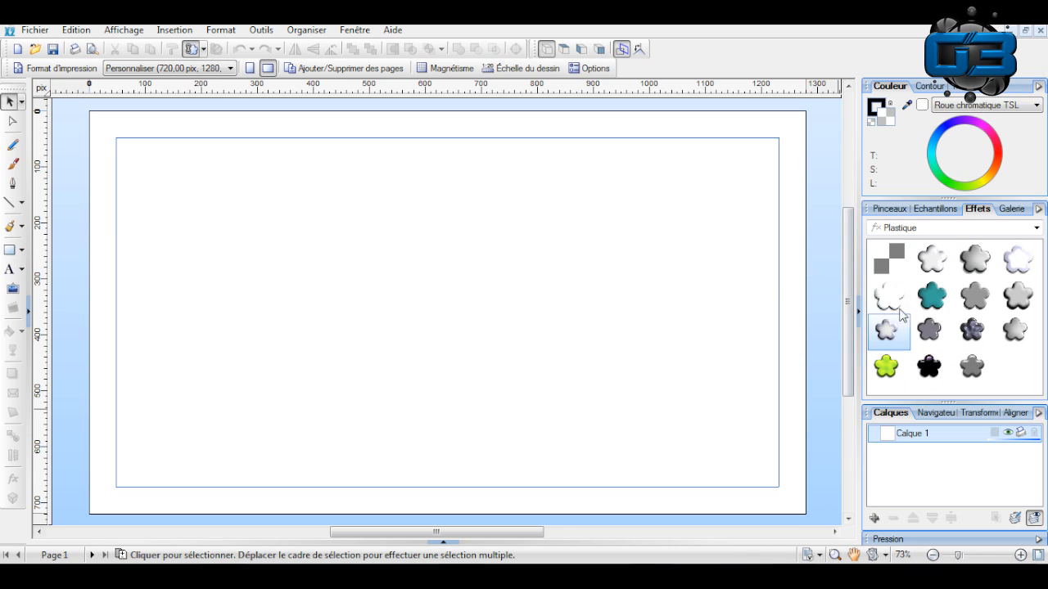
View the Global brush presets, the outline settings and the transparency swatches.
left_click(891, 210)
mouse_move(1035, 259)
left_mouse_down()
mouse_move(1043, 343)
mouse_move(1036, 257)
left_mouse_up()
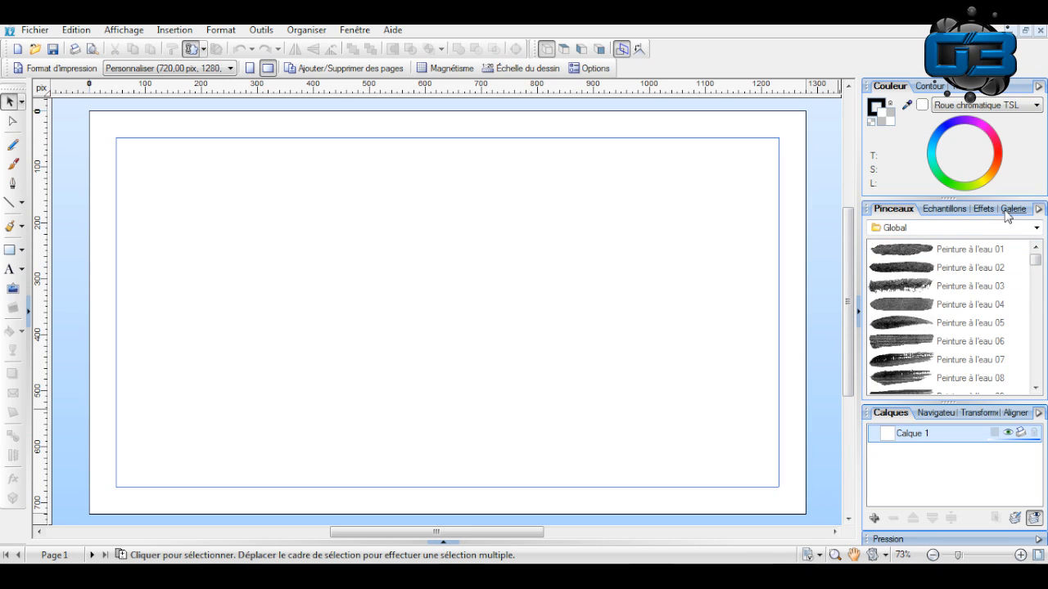
left_click(927, 87)
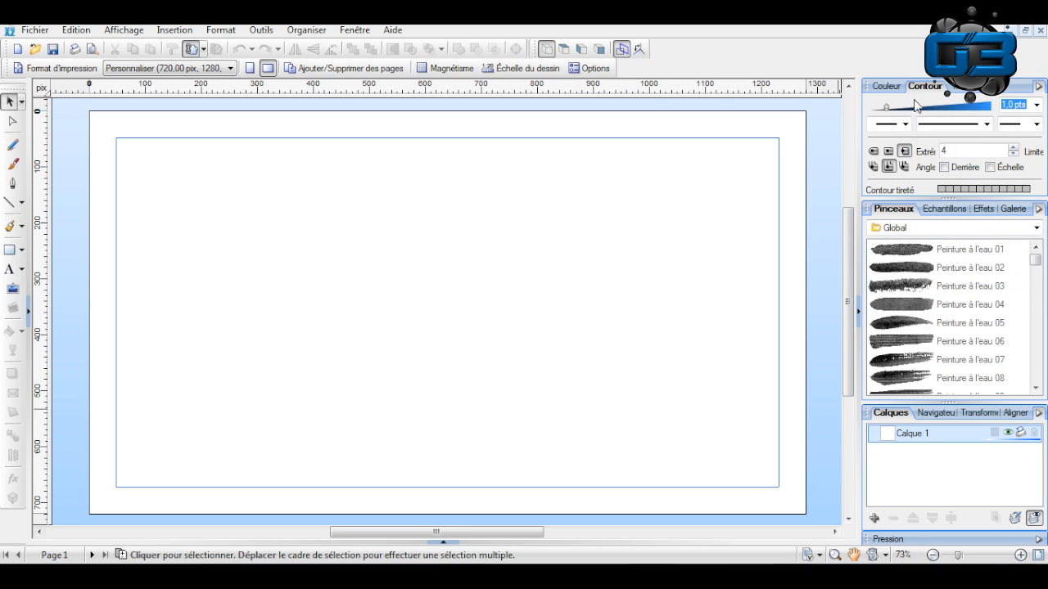
left_click(954, 86)
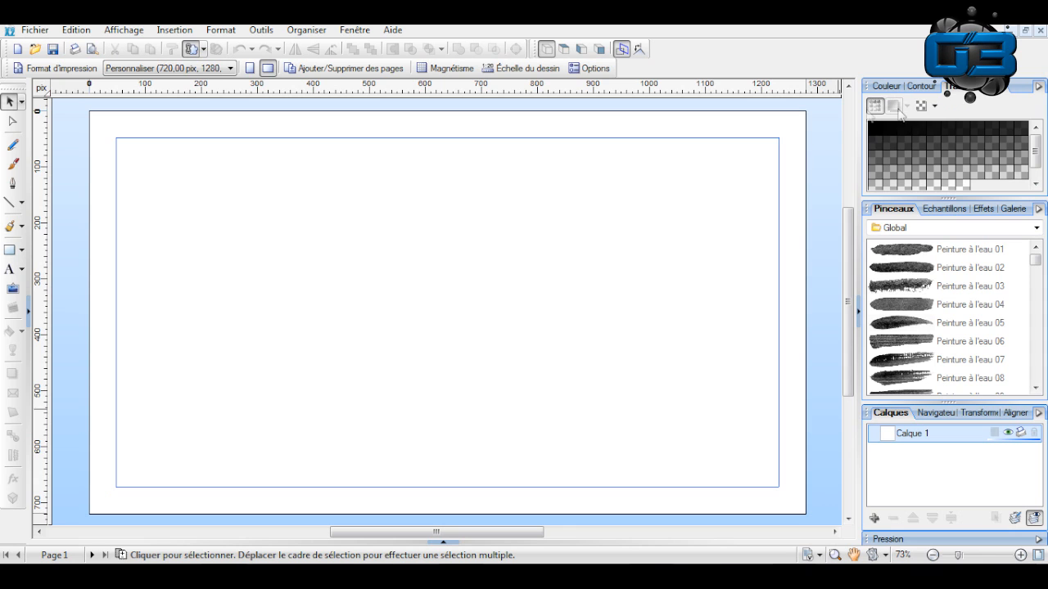
mouse_move(850, 242)
left_mouse_down()
mouse_move(852, 271)
mouse_move(851, 230)
mouse_move(852, 241)
left_mouse_up()
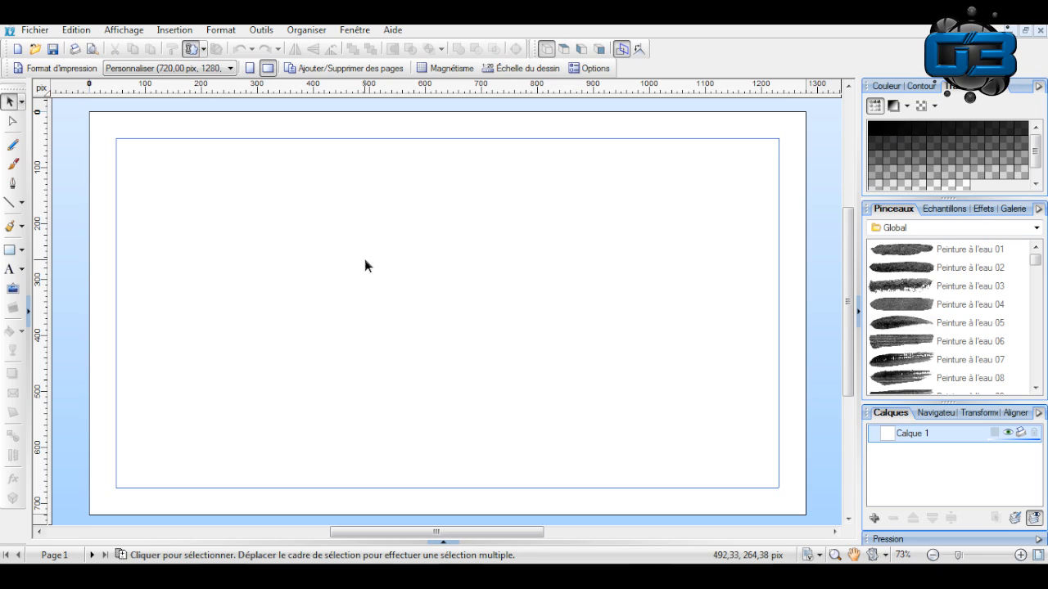
left_click_drag(232, 158, 231, 350)
left_click_drag(228, 345, 418, 398)
Draw a rectangle about 320 by 270 pixels in the upper-left central area of the page.
left_click(22, 250)
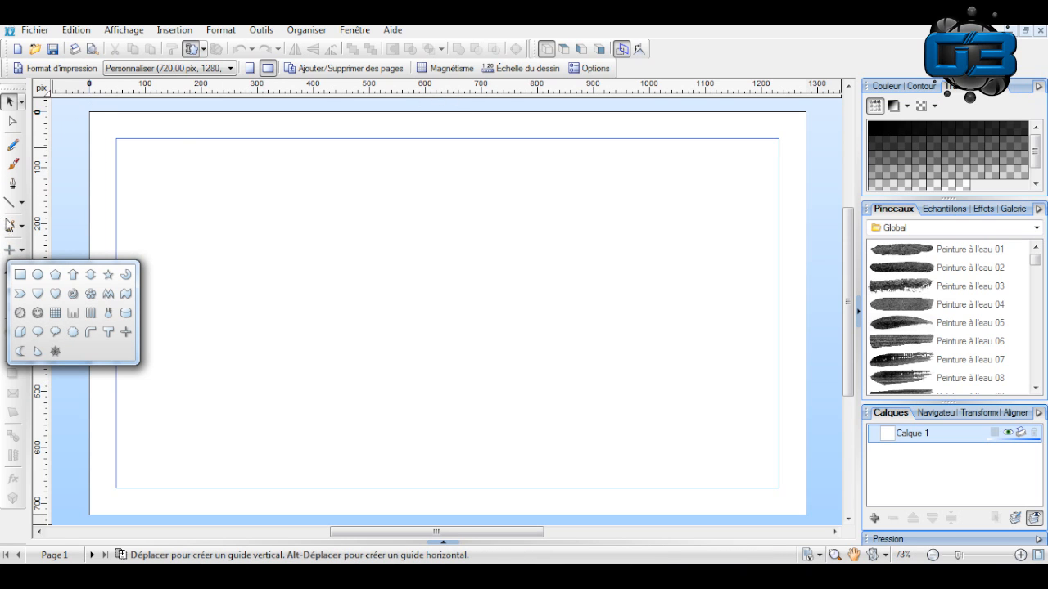
left_click(105, 218)
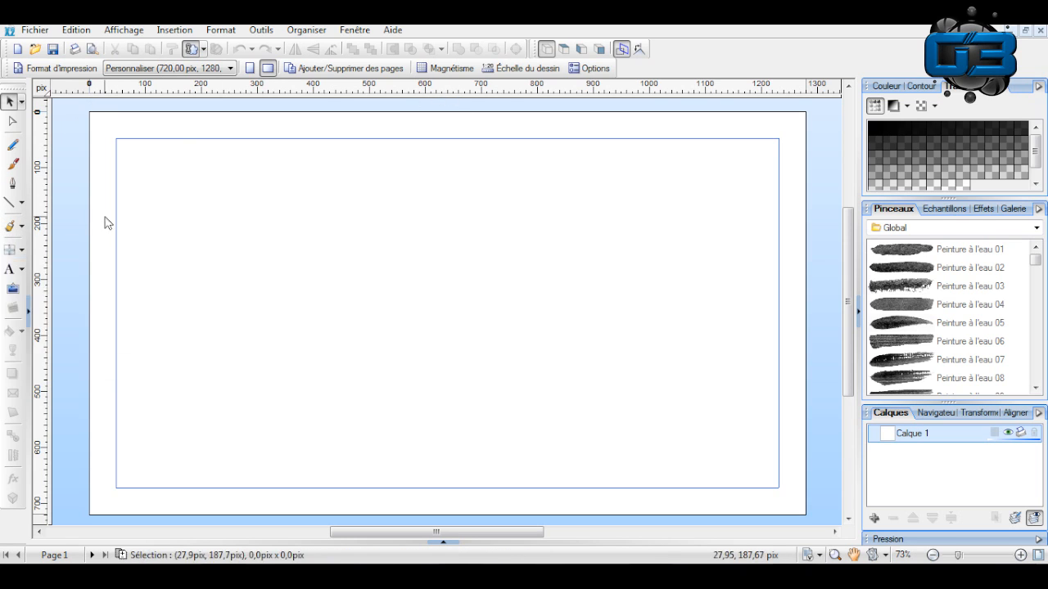
left_click(22, 251)
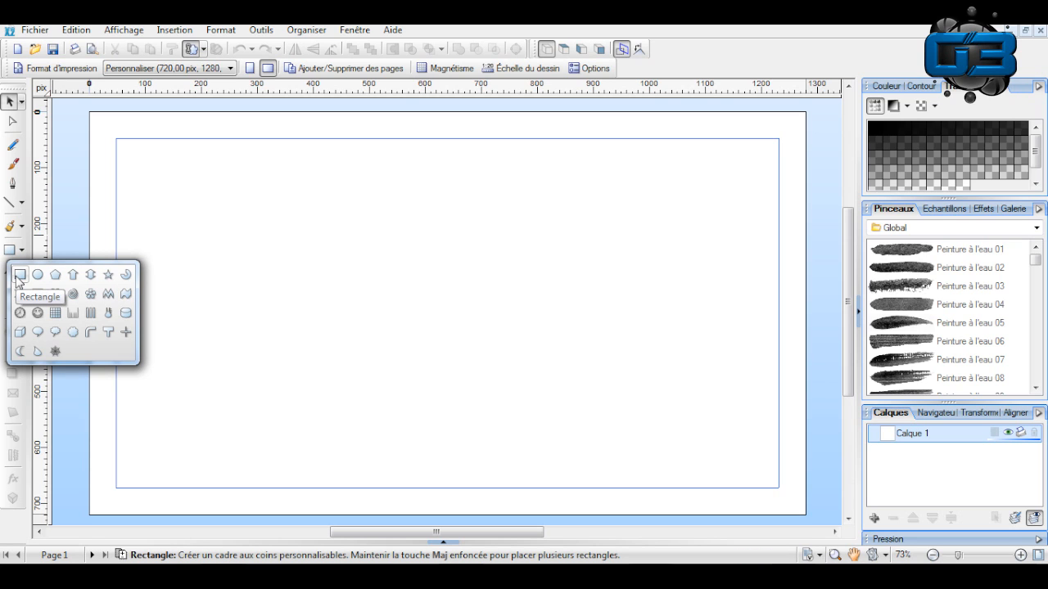
left_click(19, 275)
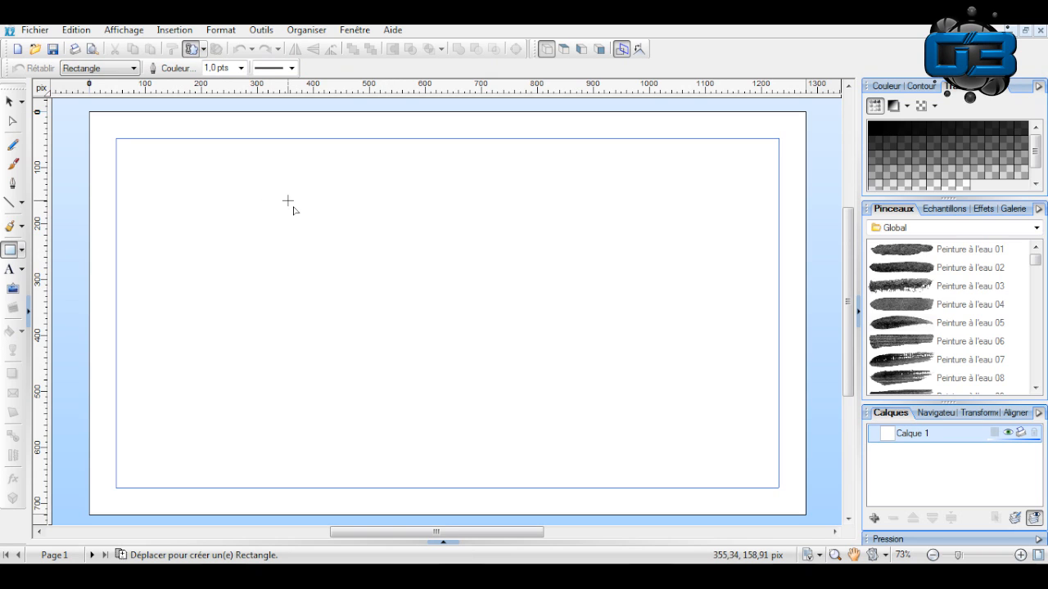
left_click_drag(288, 201, 463, 350)
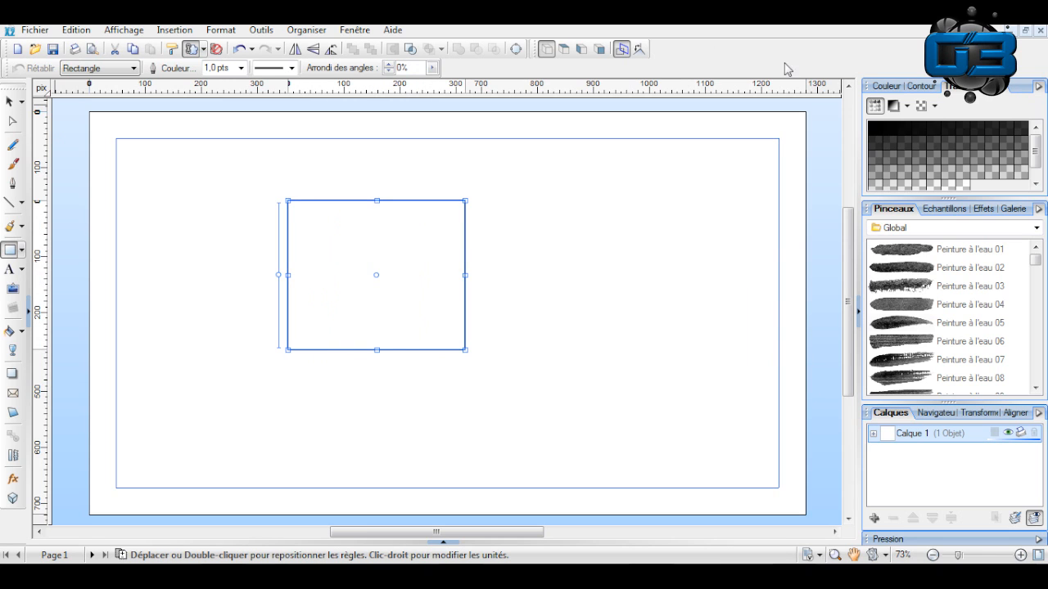
Display the colour wheel settings and move the rectangle about 105 pixels to the right on the page.
left_click(888, 87)
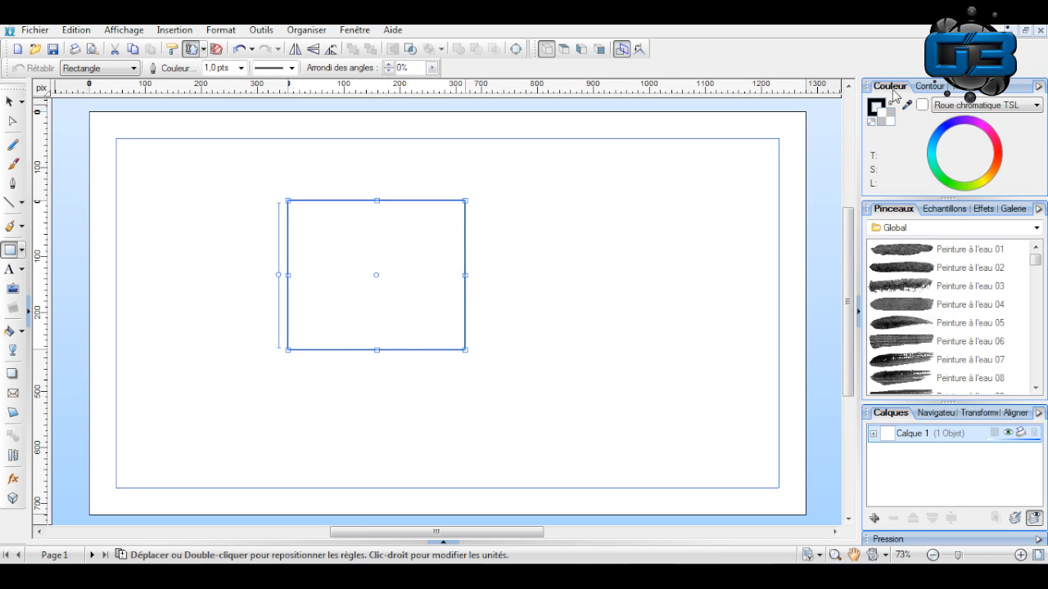
left_click(10, 102)
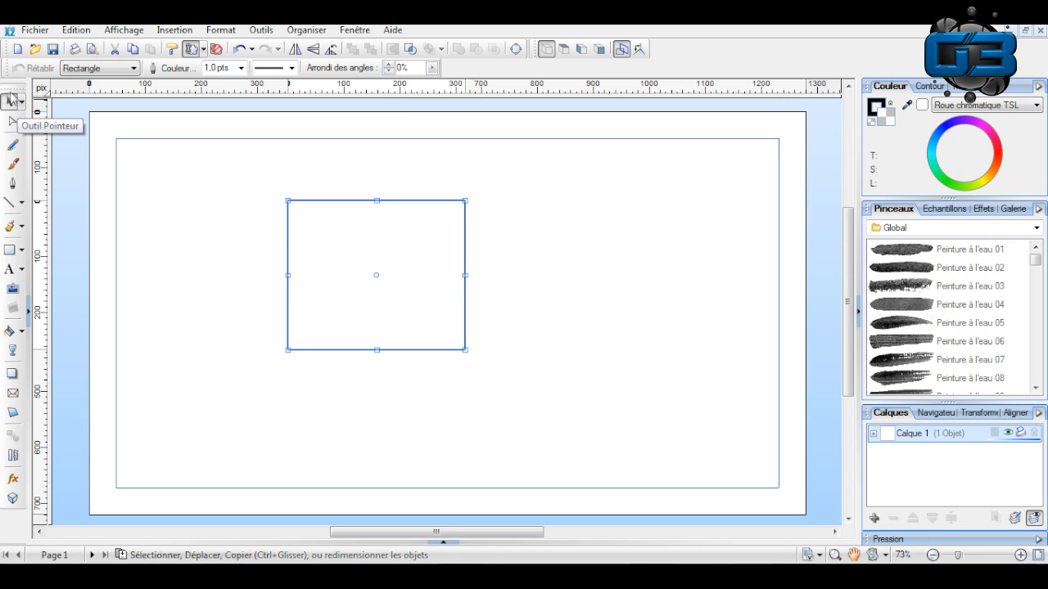
left_click(194, 164)
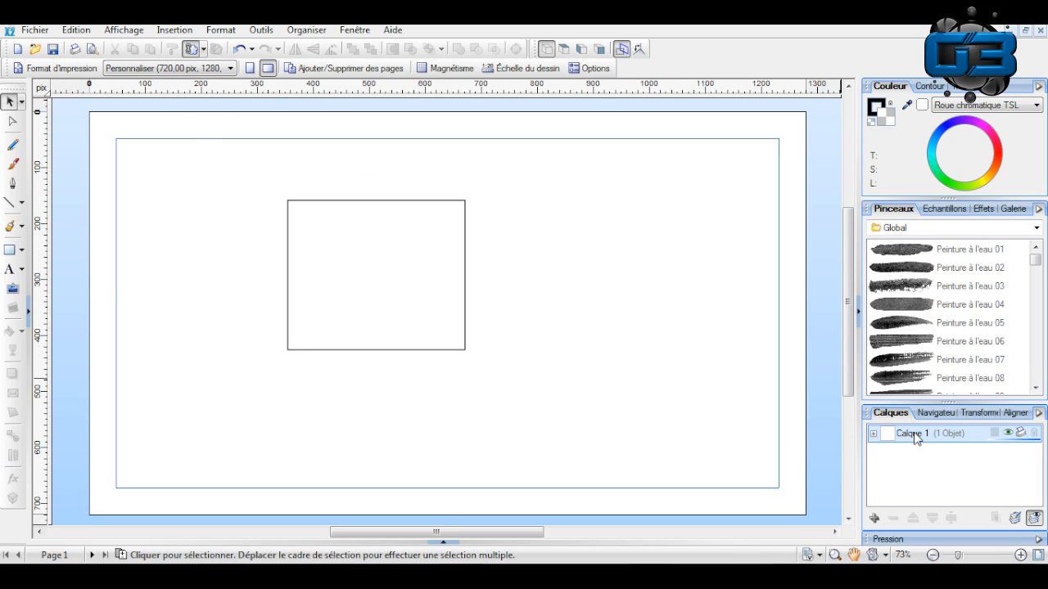
left_click(401, 200)
left_click_drag(401, 204, 466, 204)
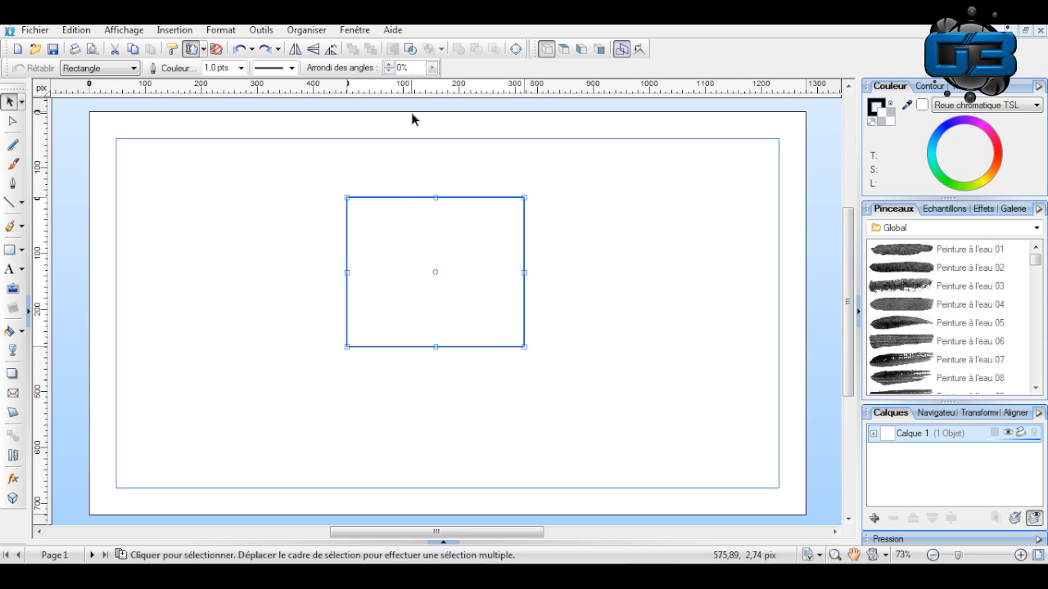
left_click(622, 185)
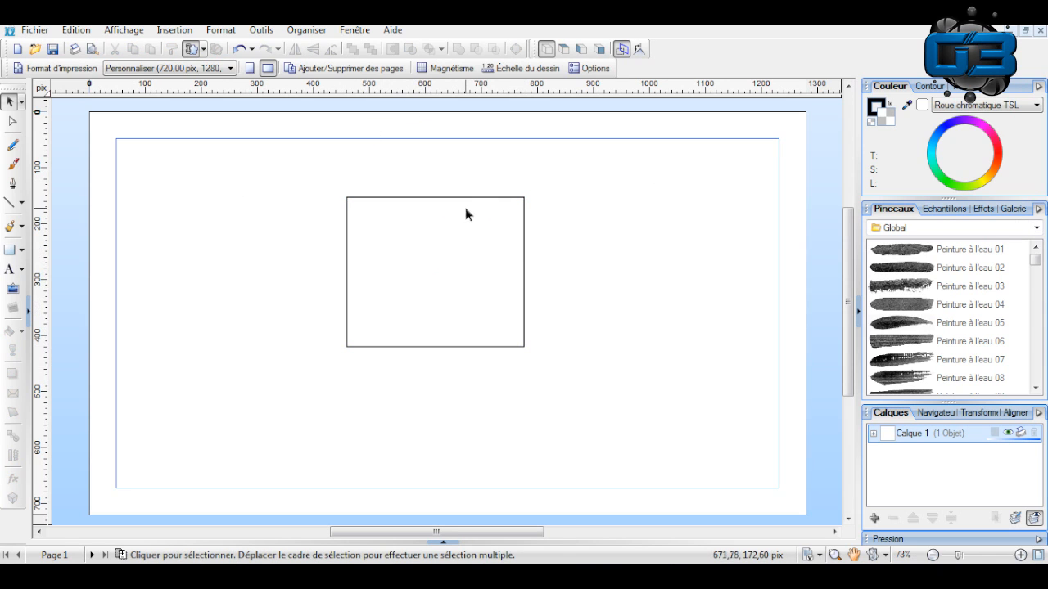
Give the rectangle a pure red outline and a bright blue fill with hue 212, saturation 100 and lightness 50.
left_click(468, 198)
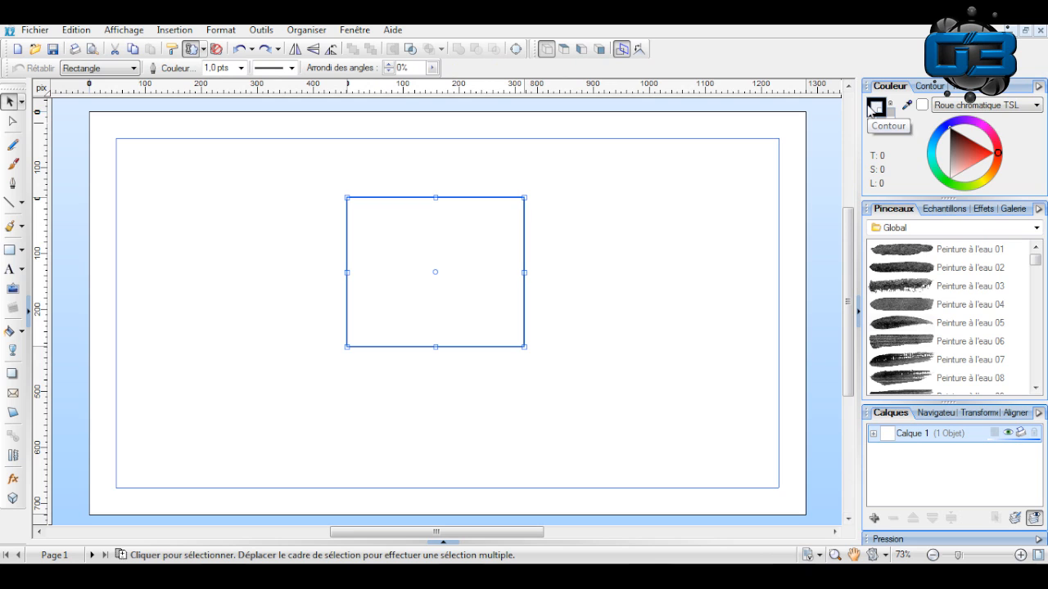
left_click(995, 153)
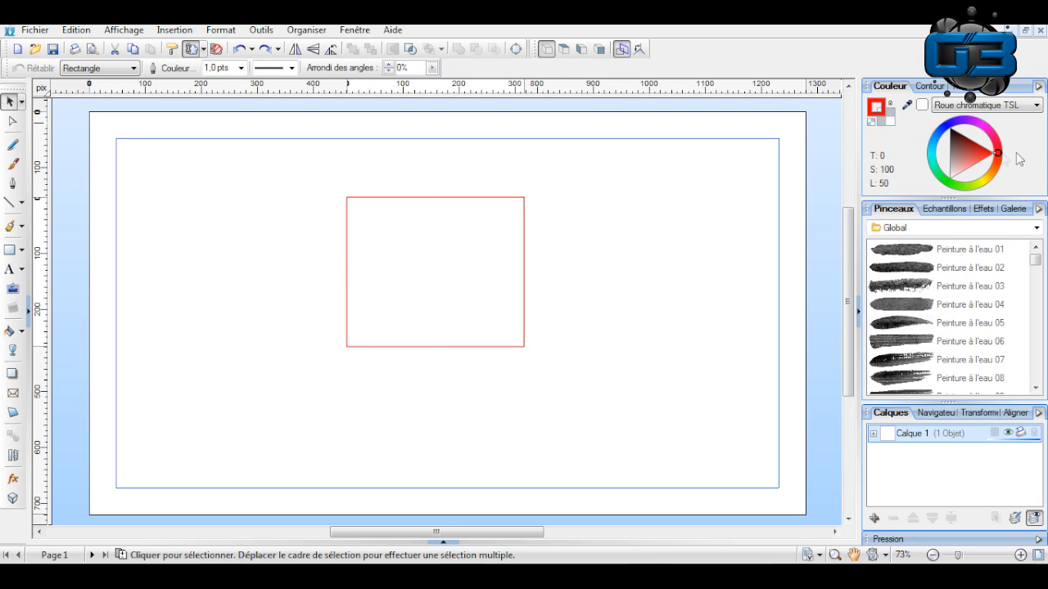
left_click(882, 113)
left_click(937, 139)
left_click_drag(952, 146, 880, 142)
left_click(561, 199)
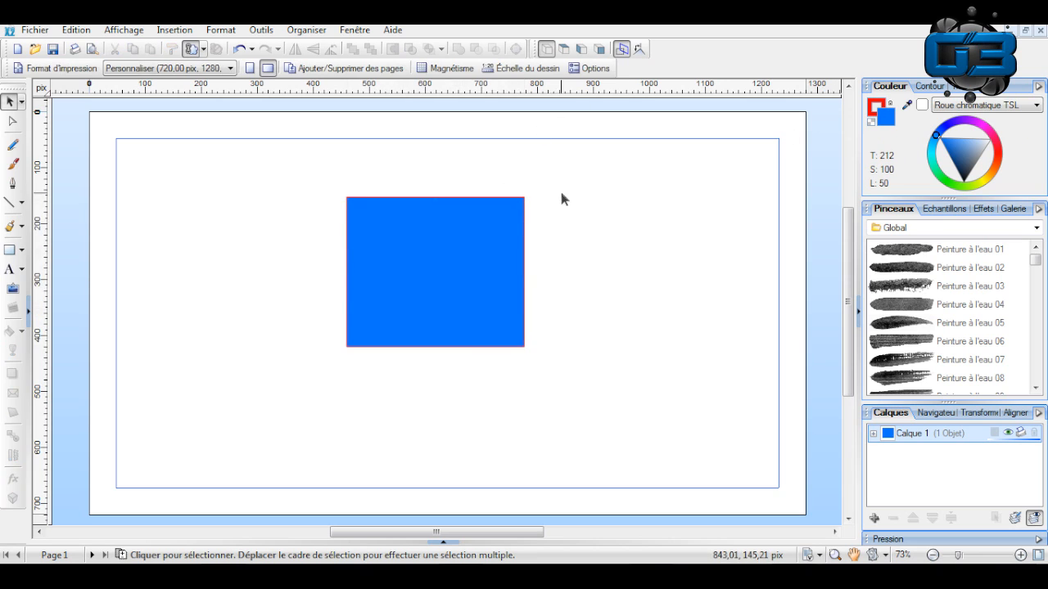
Try radial gradient swatches as the rectangle's fill, first a blue ringed one and then a white-to-grey one.
left_click(456, 213)
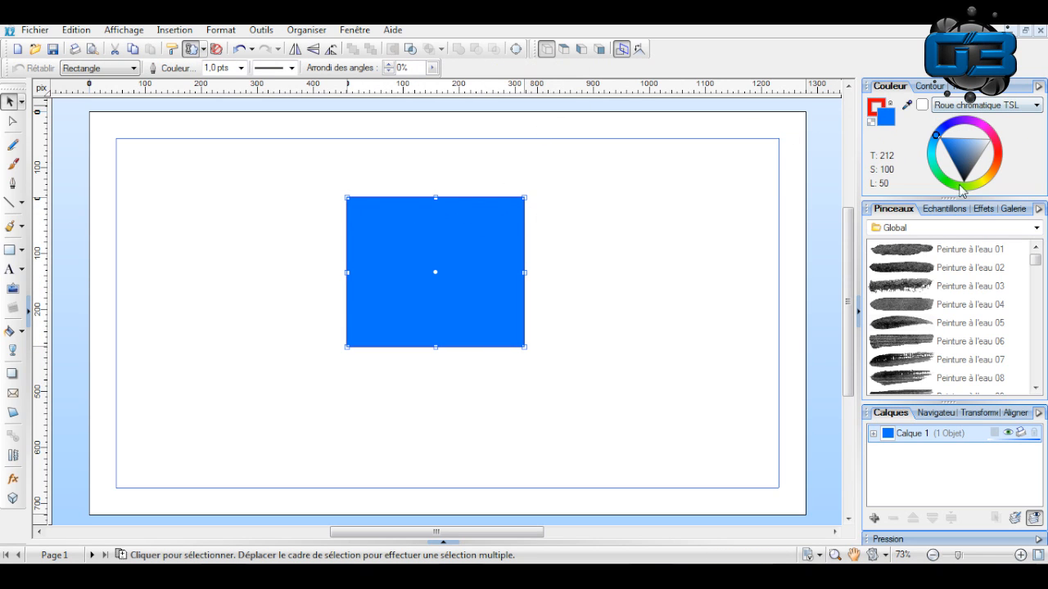
left_click(941, 209)
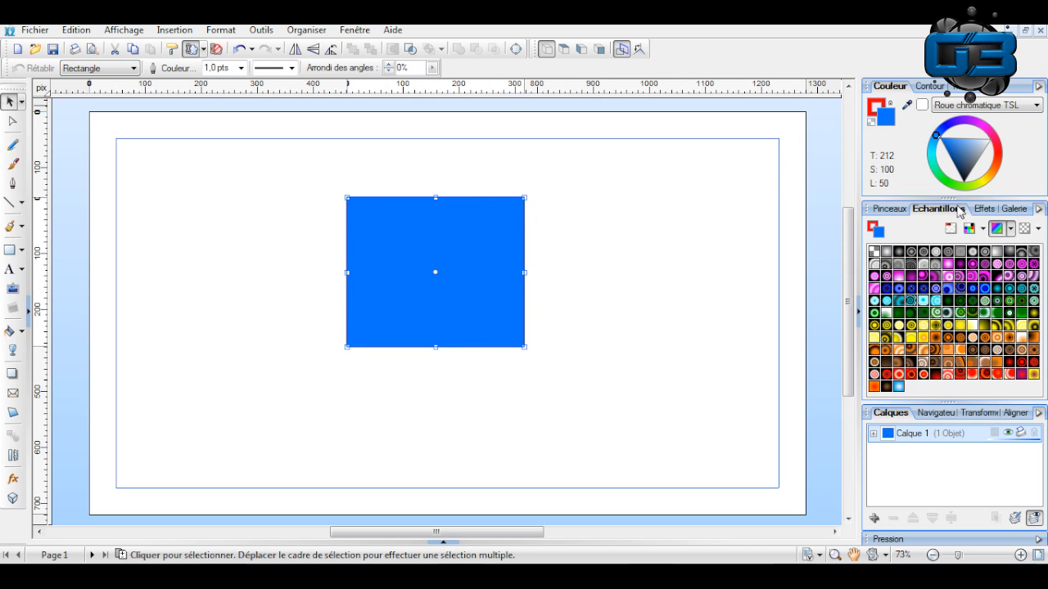
left_click(899, 288)
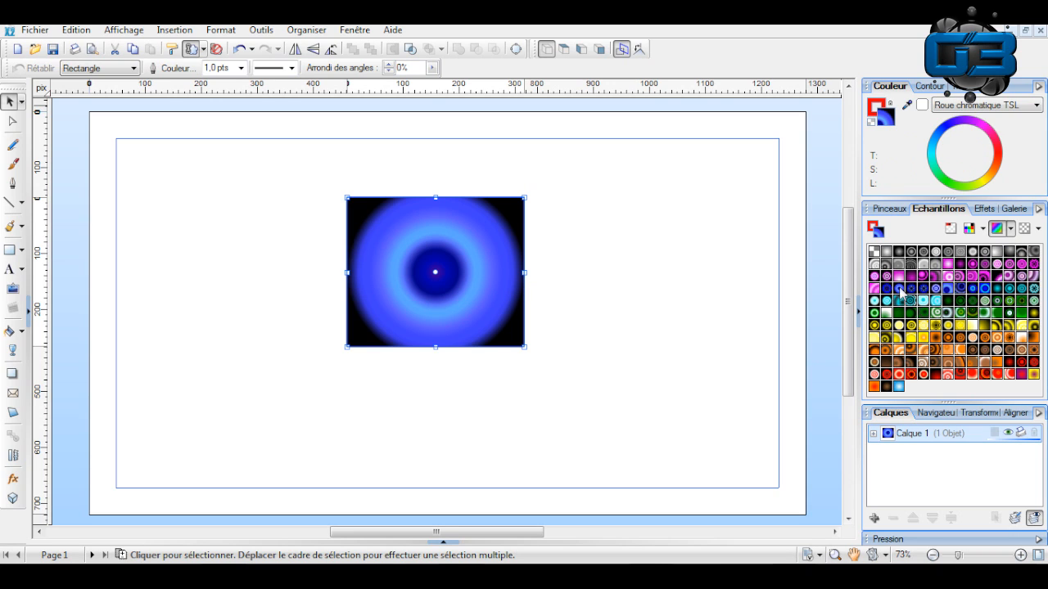
left_click(898, 265)
Display the linear (Linéaire) gradient swatches and fill the rectangle with a horizontal white-to-grey one.
left_click(1011, 228)
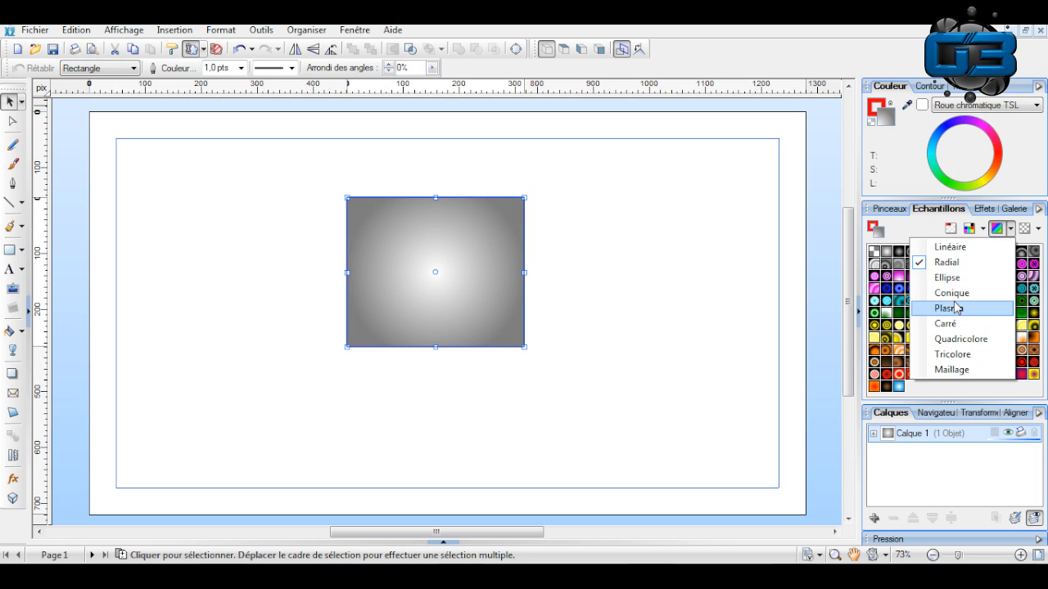
left_click(951, 247)
left_click(894, 260)
left_click(318, 140)
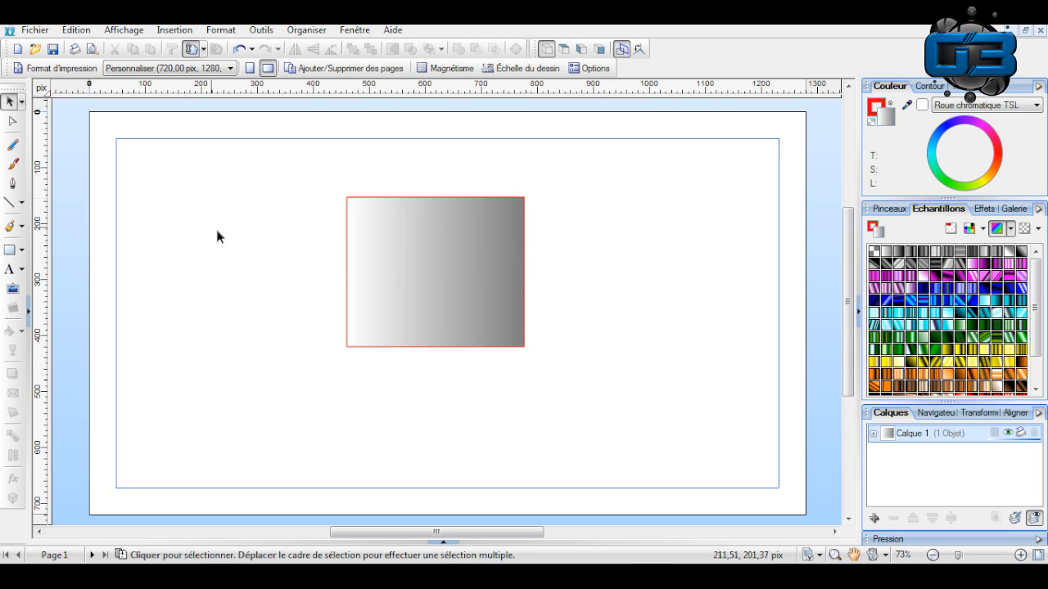
Stretch the rectangle's linear gradient beyond both of its sides and set the gradient's end colour to pure red.
left_click(396, 237)
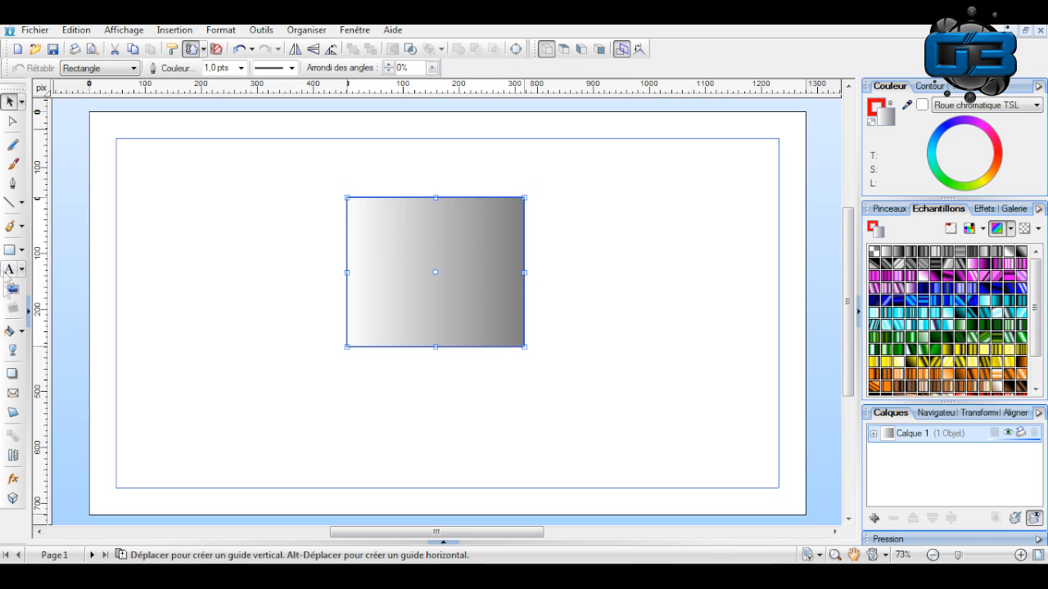
left_click(10, 332)
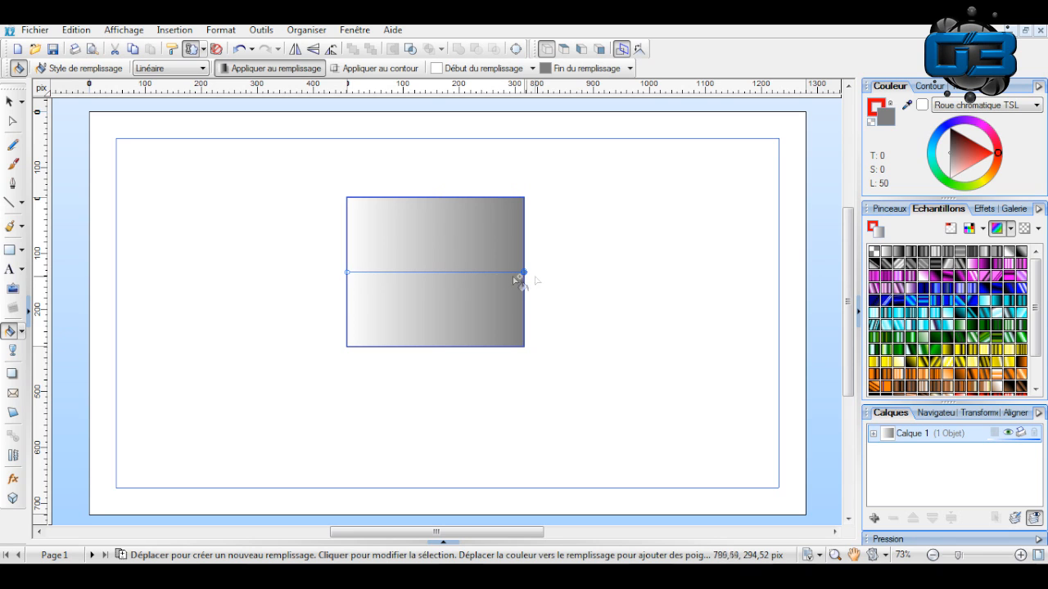
left_click_drag(349, 279, 253, 277)
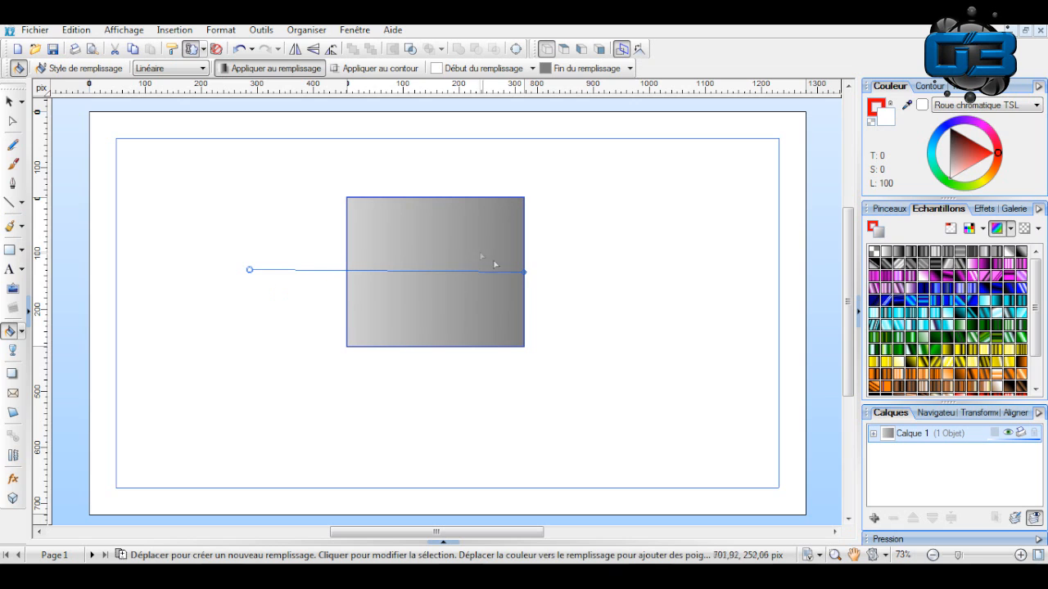
left_click_drag(527, 273, 653, 271)
left_click_drag(939, 162, 934, 110)
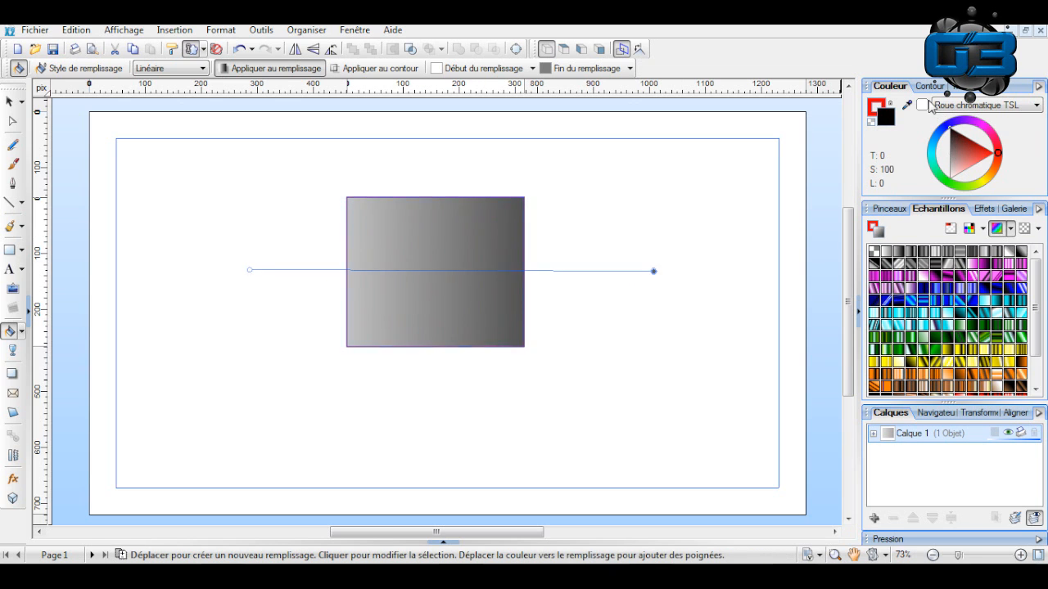
left_click(986, 161)
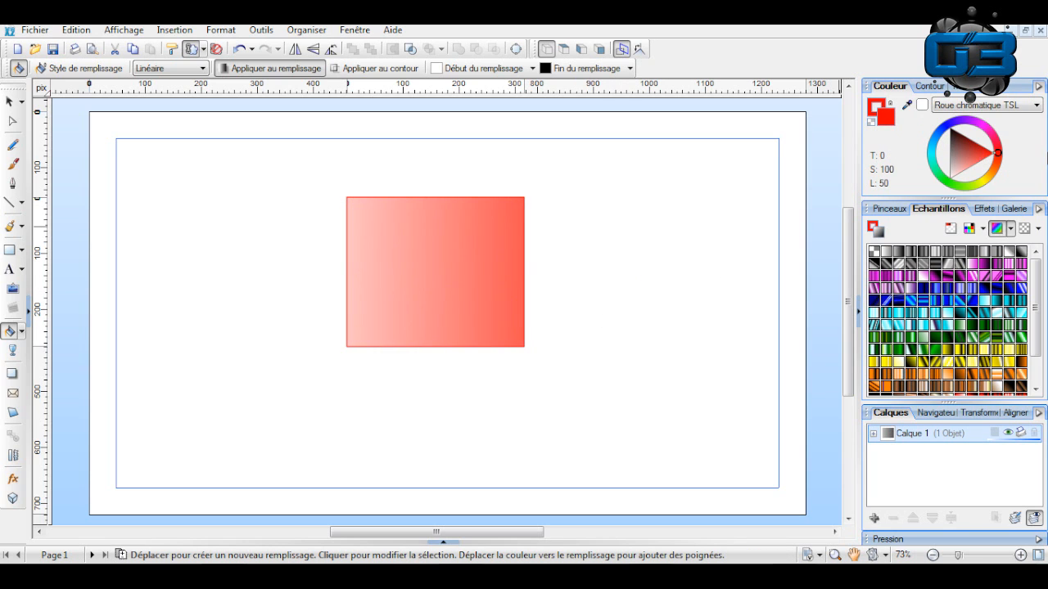
Add a blue colour stop mid-gradient and bring both gradient ends back close to the rectangle's sides.
left_click(444, 272)
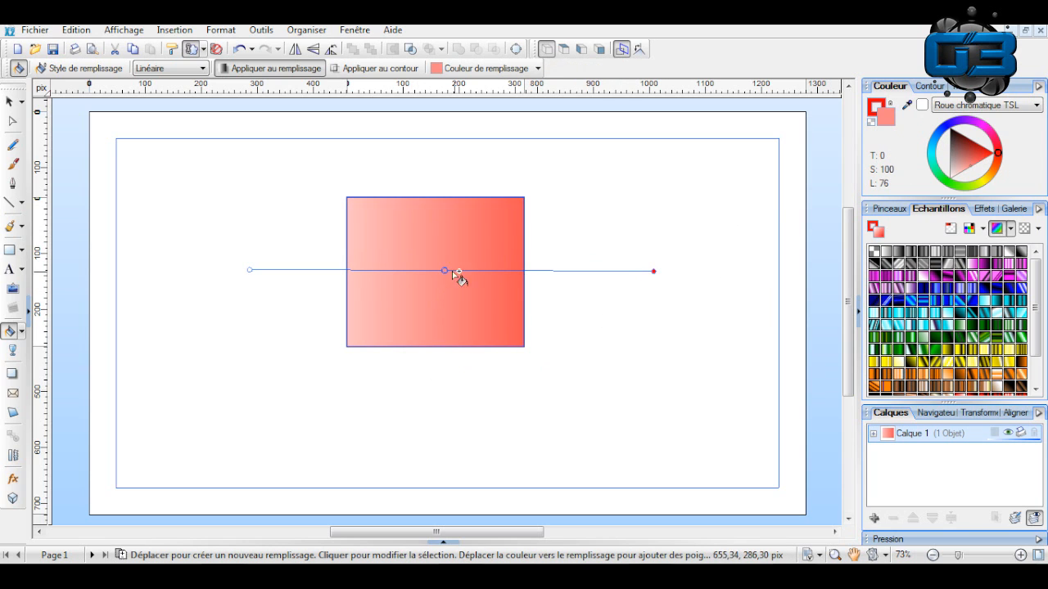
left_click(942, 133)
left_click_drag(655, 275, 552, 264)
left_click_drag(250, 270, 346, 262)
left_click(10, 100)
left_click(230, 232)
Place a copy of the gradient rectangle below and right of the original and rotate it so its red end faces up at a slight tilt.
left_click_drag(283, 155, 765, 428)
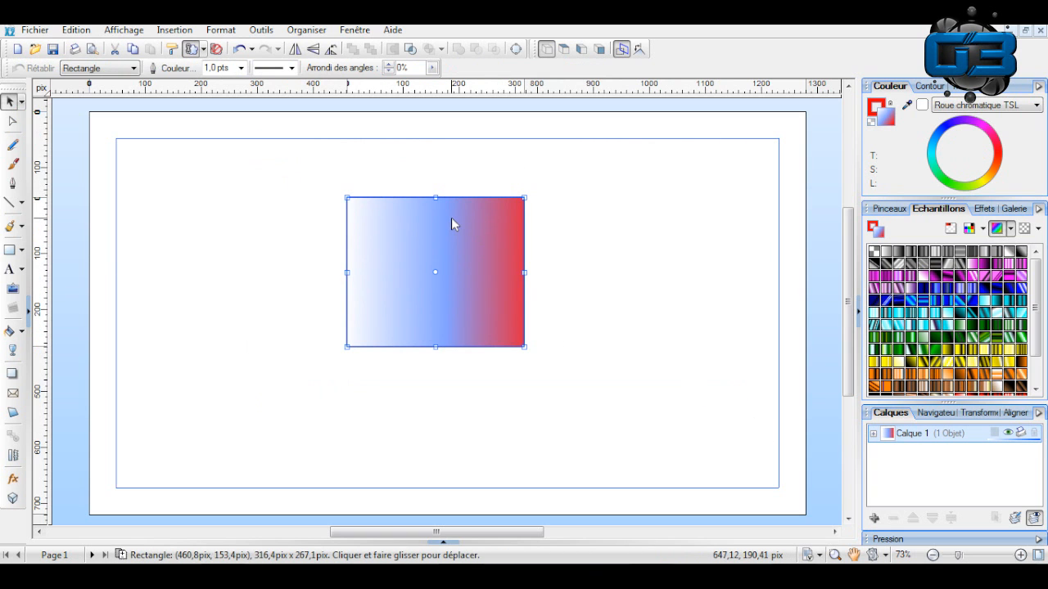
left_click_drag(452, 218, 491, 278)
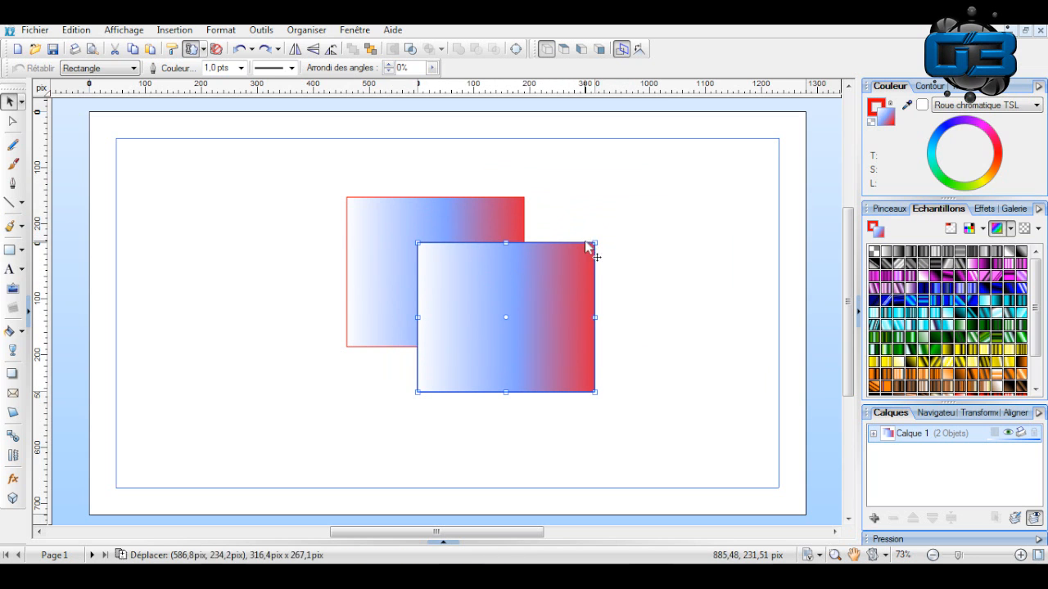
left_click_drag(600, 237, 453, 417)
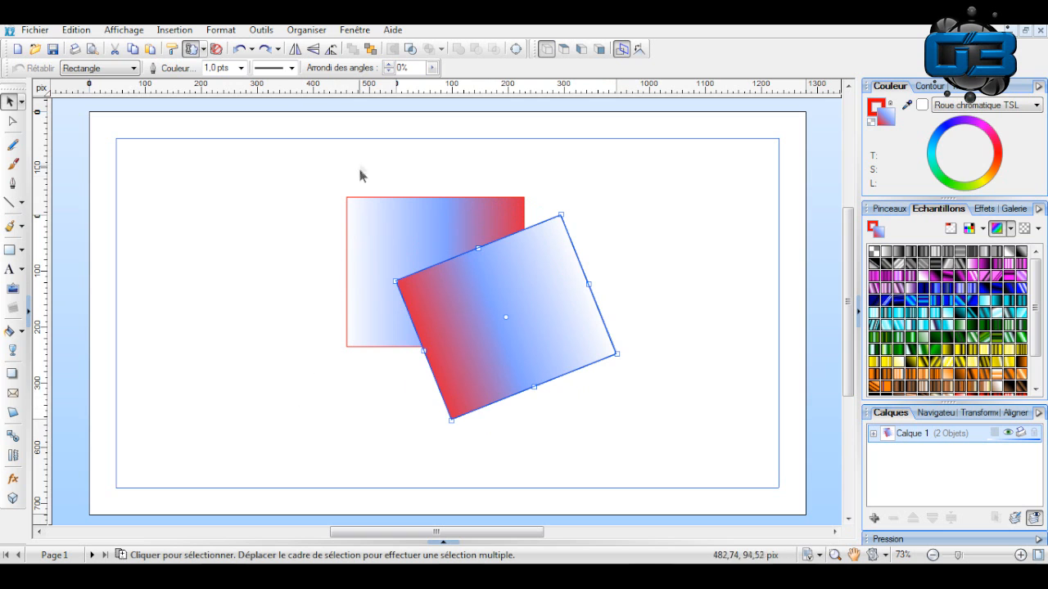
left_click_drag(451, 428, 534, 289)
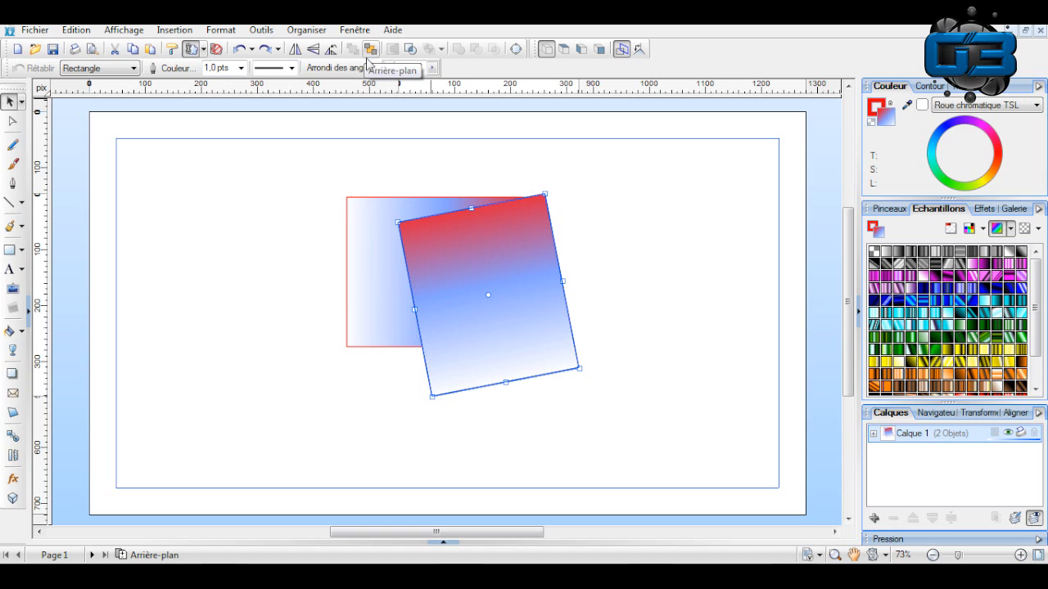
Send the rotated copy behind the original rectangle and shift it slightly down and to the right.
left_click(368, 50)
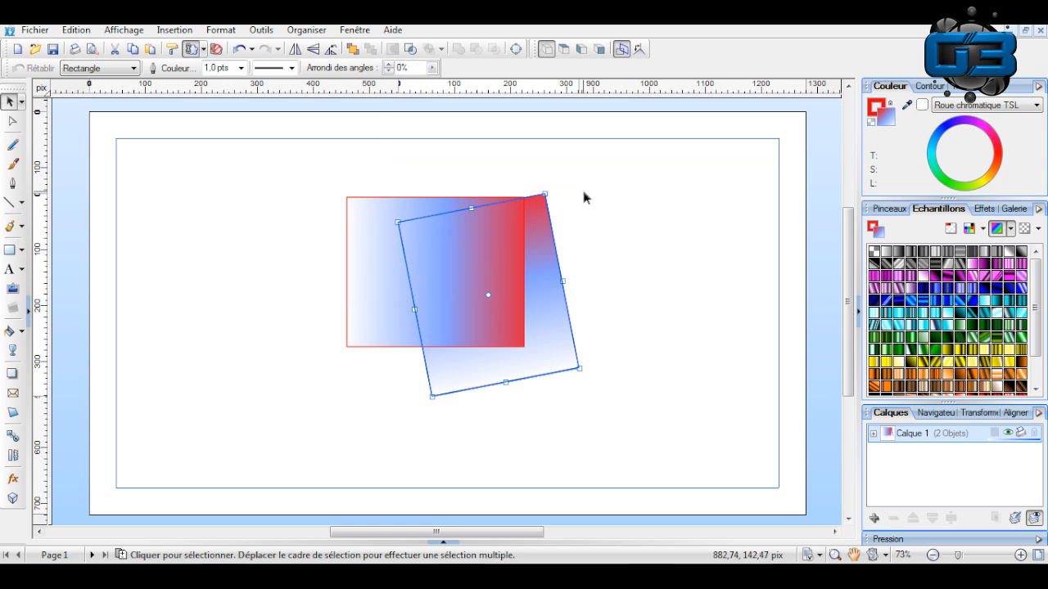
left_click(621, 354)
left_click_drag(539, 219, 552, 247)
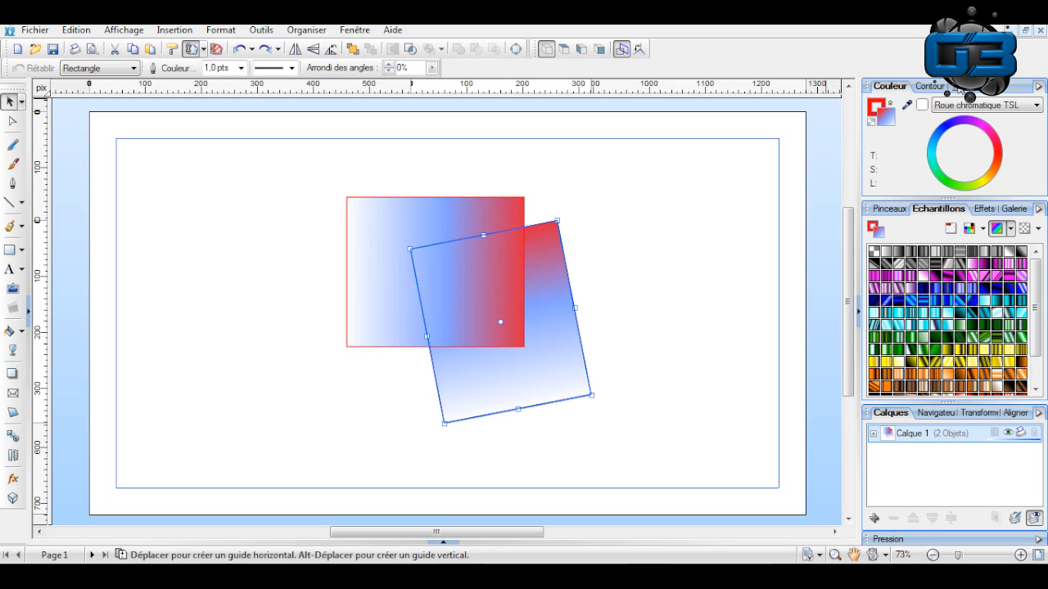
Try a medium solid transparency on the upright rectangle, then restore its full opacity.
left_click(959, 86)
left_click(379, 213)
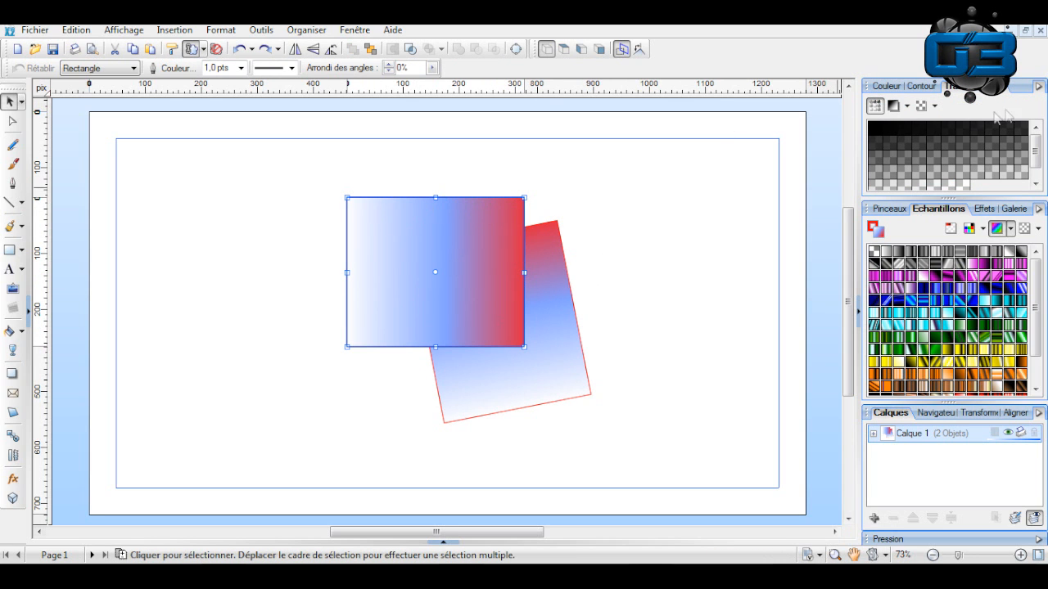
left_click(918, 159)
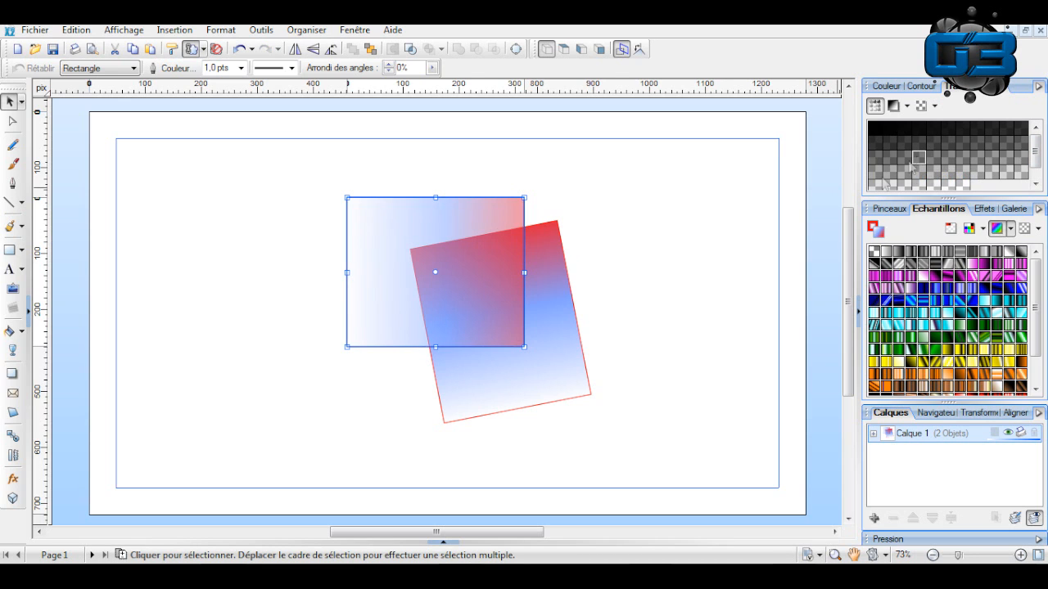
left_click(609, 184)
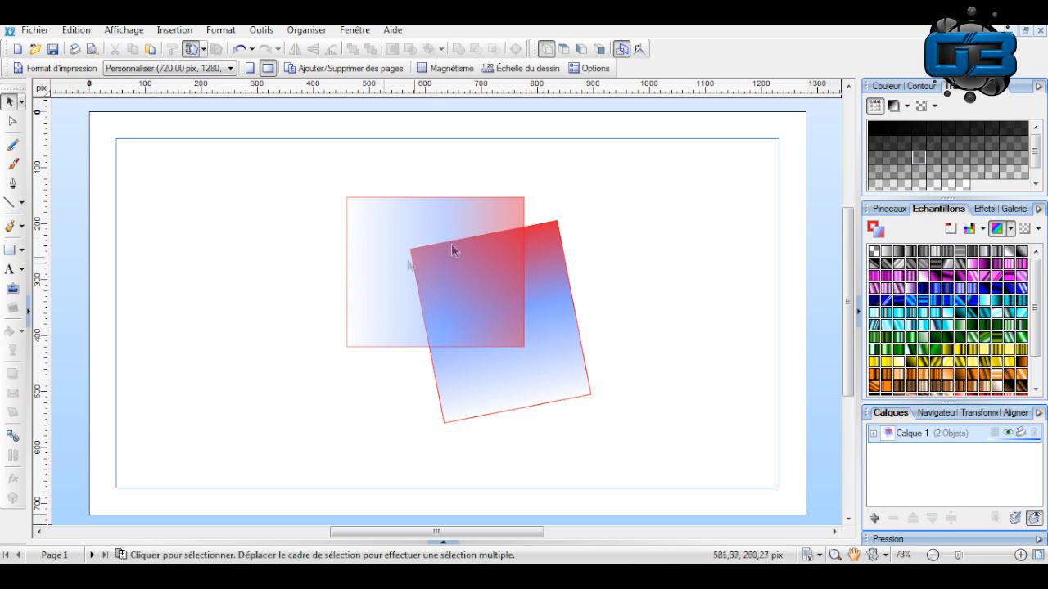
left_click(365, 211)
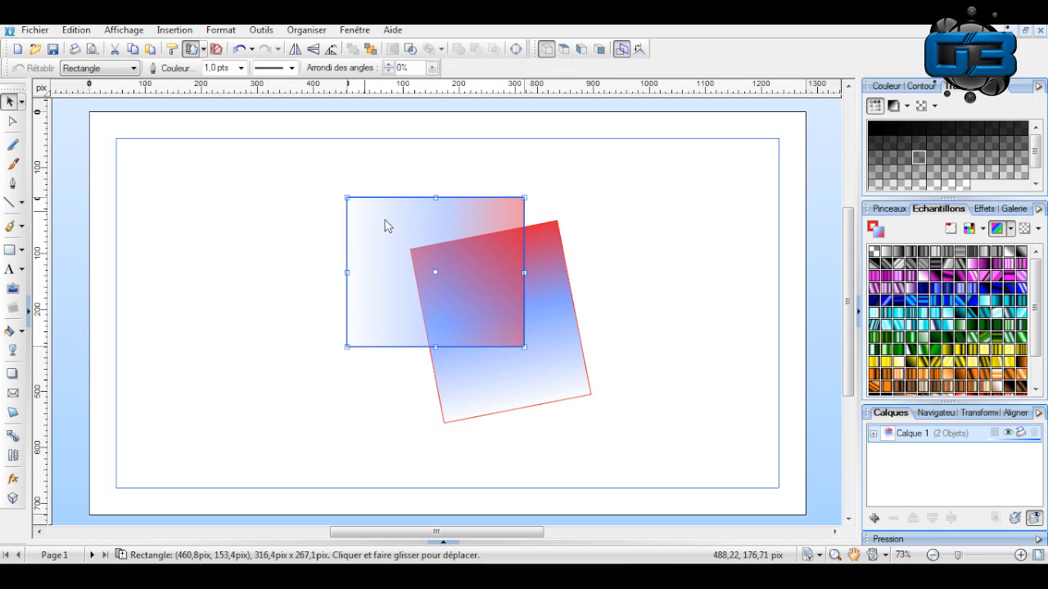
left_click(871, 126)
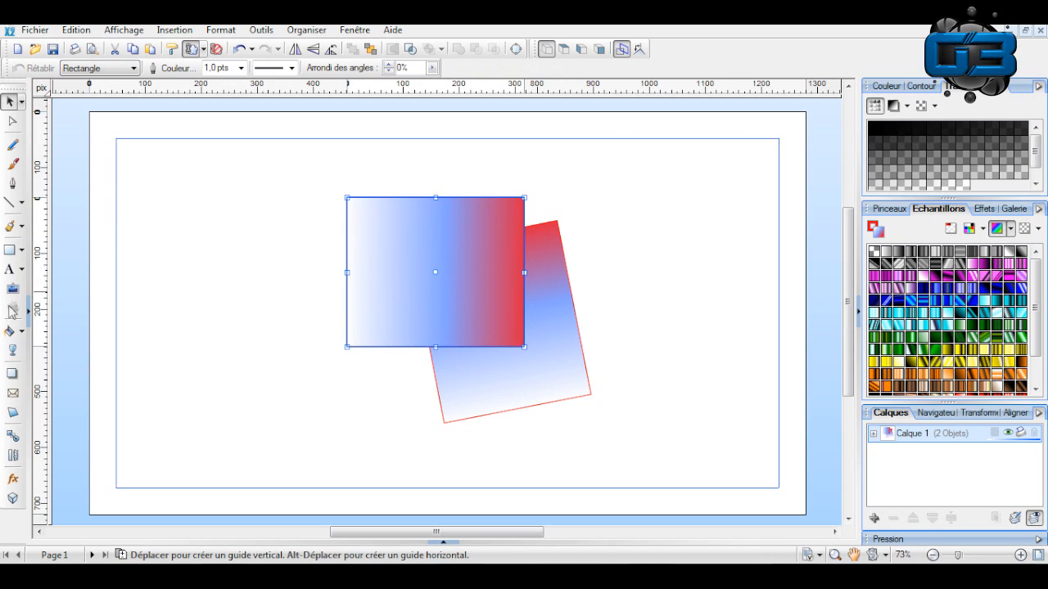
Apply a gradient transparency to the upright rectangle with the Transparency tool, fading it out from right to left.
left_click(13, 351)
left_click_drag(610, 267, 320, 272)
left_click(10, 101)
left_click(237, 286)
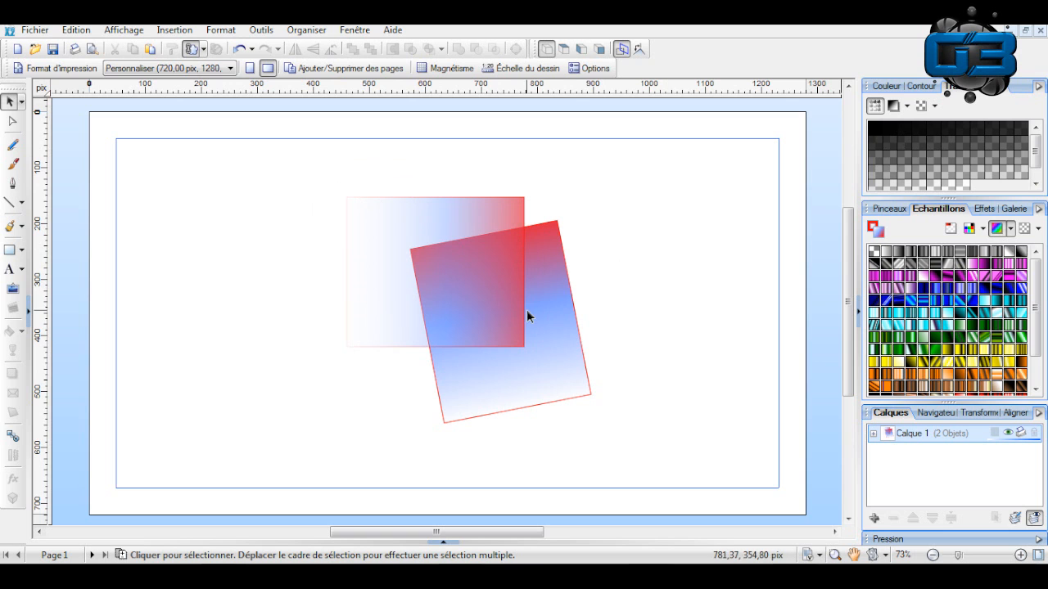
Select both overlapping gradient rectangles together with a single selection frame.
left_click_drag(211, 159, 689, 489)
left_click(668, 306)
left_click(963, 556)
scroll(720, 267, "down", 1)
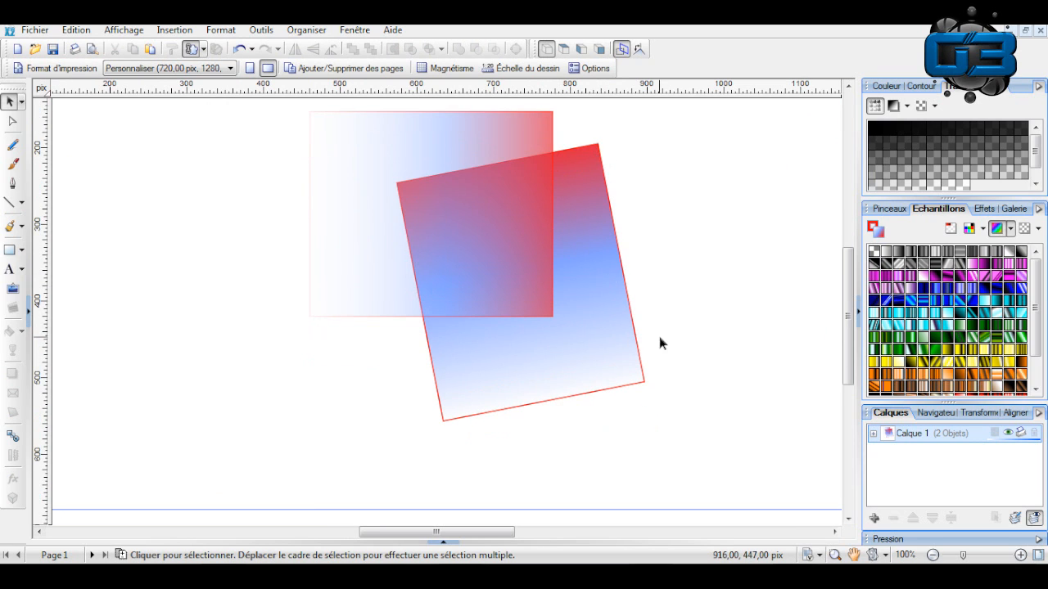
scroll(660, 337, "up", 2)
left_click_drag(222, 143, 760, 428)
left_click(620, 222)
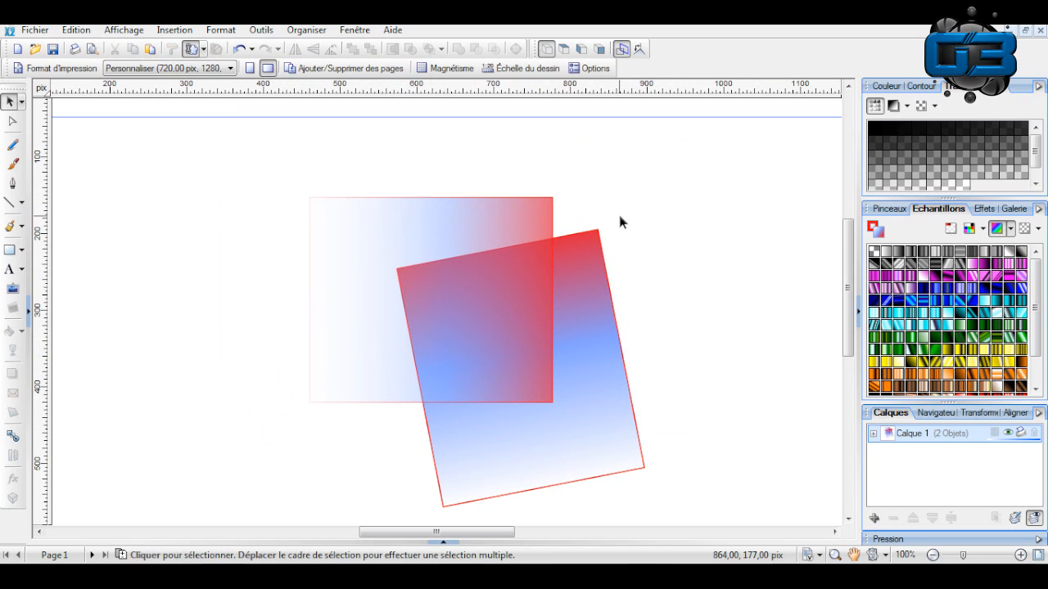
scroll(620, 221, "down", 1)
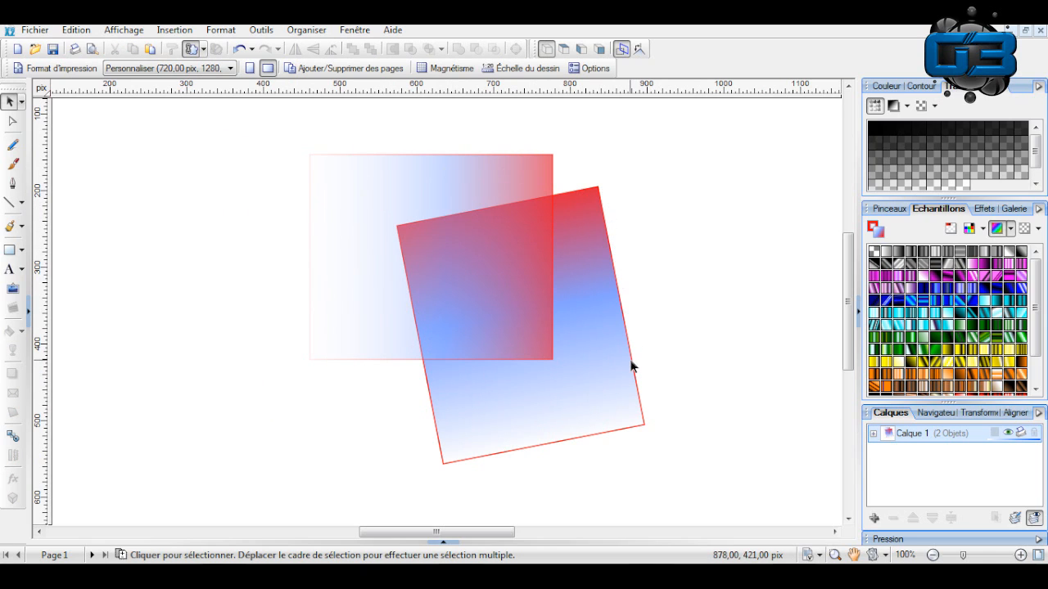
left_click_drag(201, 134, 723, 516)
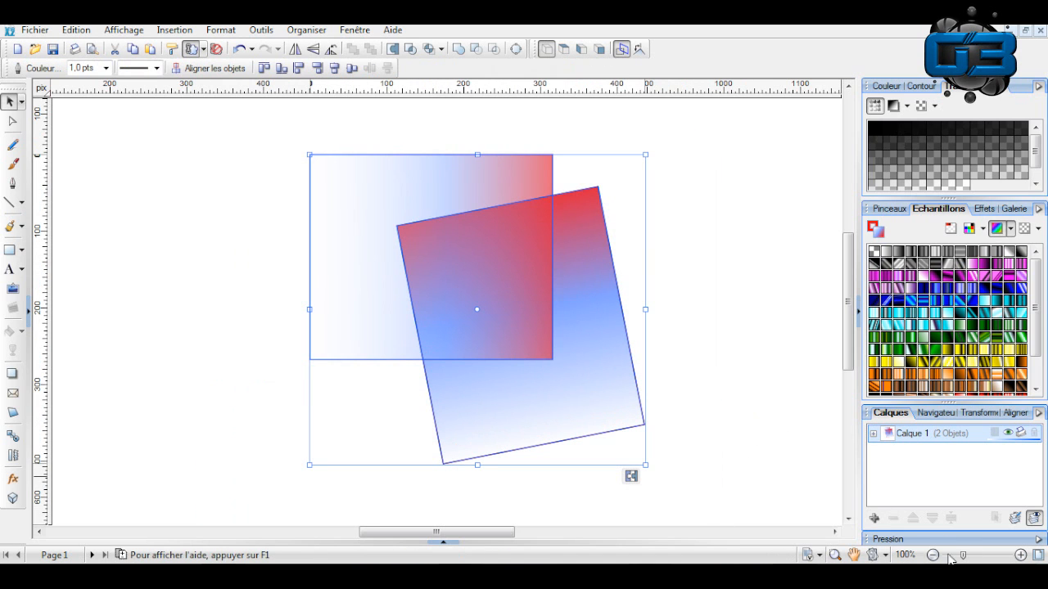
Draw a circle about 220 pixels wide and move it so that it overlaps the upper right of both gradient rectangles.
left_click_drag(963, 555, 955, 555)
left_click_drag(309, 175, 607, 438)
left_click(143, 211)
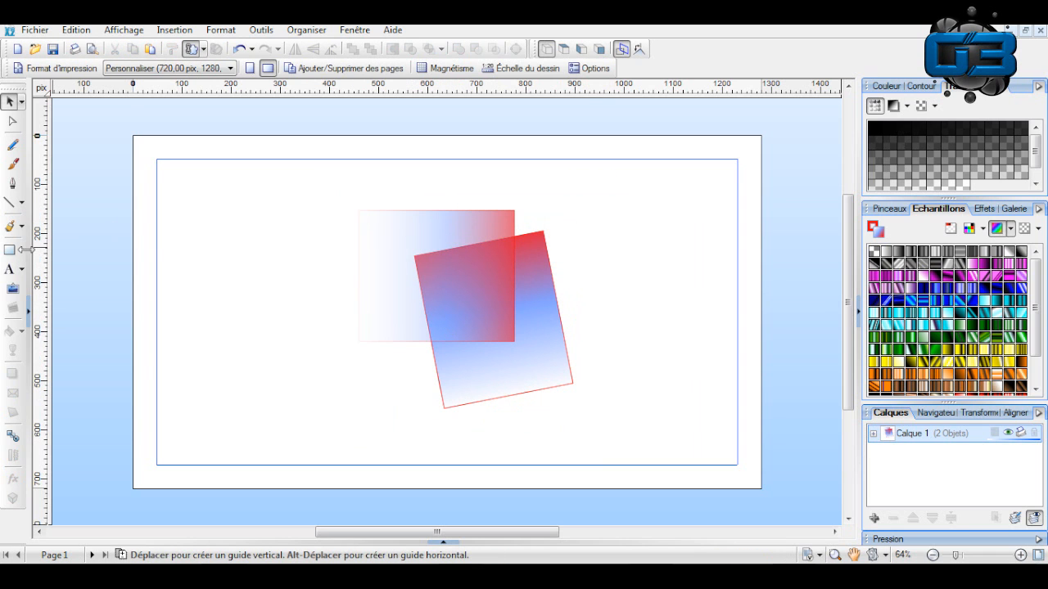
left_click(21, 250)
left_click(35, 274)
left_click_drag(329, 222, 437, 329)
left_click(10, 102)
left_click_drag(370, 307, 521, 266)
Select the circle and both gradient rectangles together and delete them from the page.
left_click(297, 194)
left_click_drag(286, 144, 712, 422)
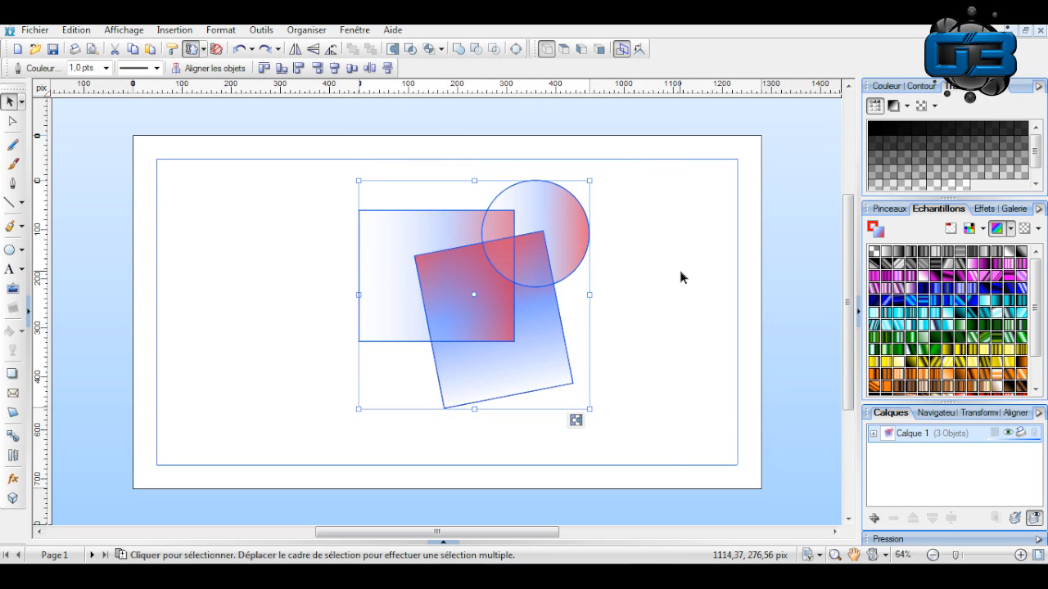
key("Delete")
left_click_drag(144, 148, 323, 306)
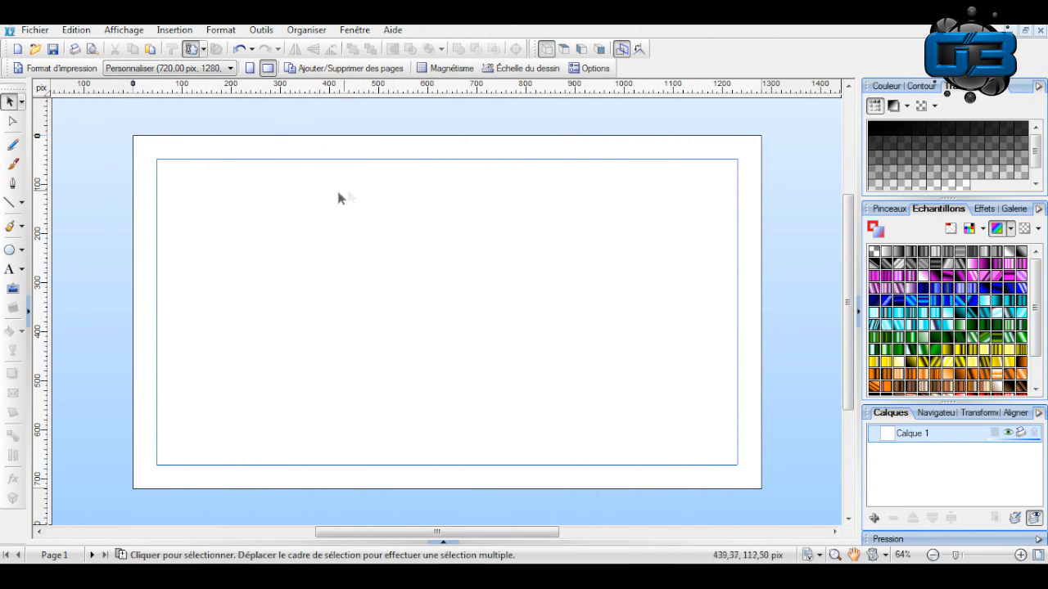
left_click_drag(328, 196, 523, 192)
left_click_drag(311, 211, 572, 209)
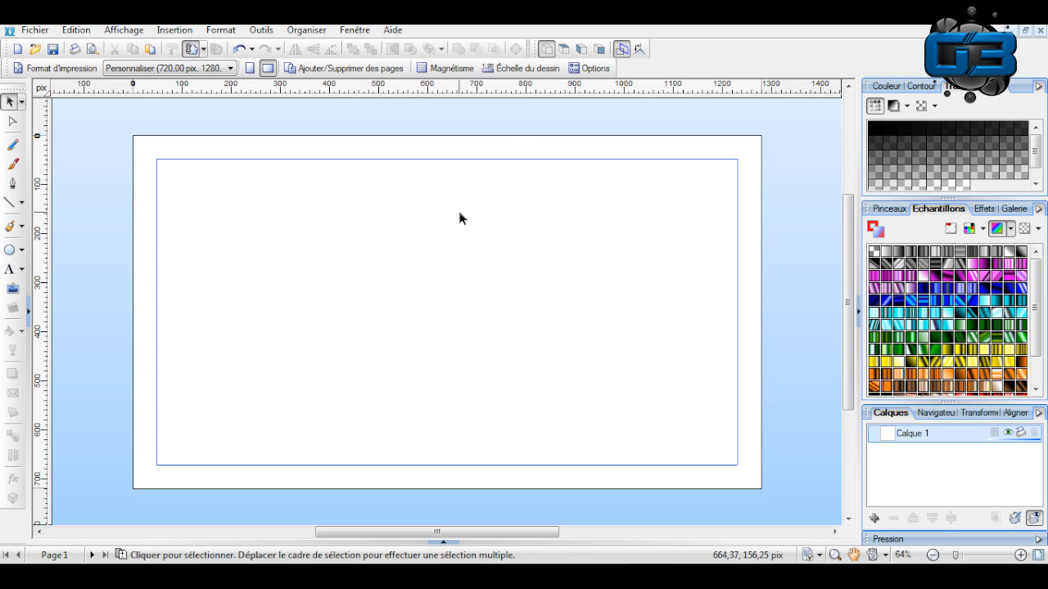
Draw a horizontal straight line about 619 pixels long across the middle of the page and shift it slightly down.
left_click(11, 205)
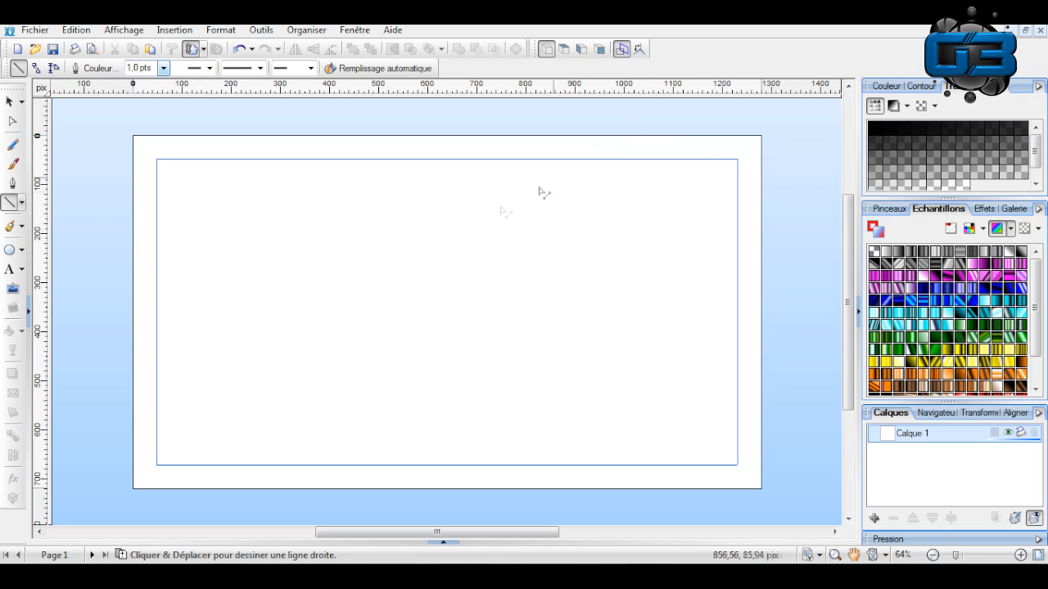
left_click_drag(297, 250, 601, 251)
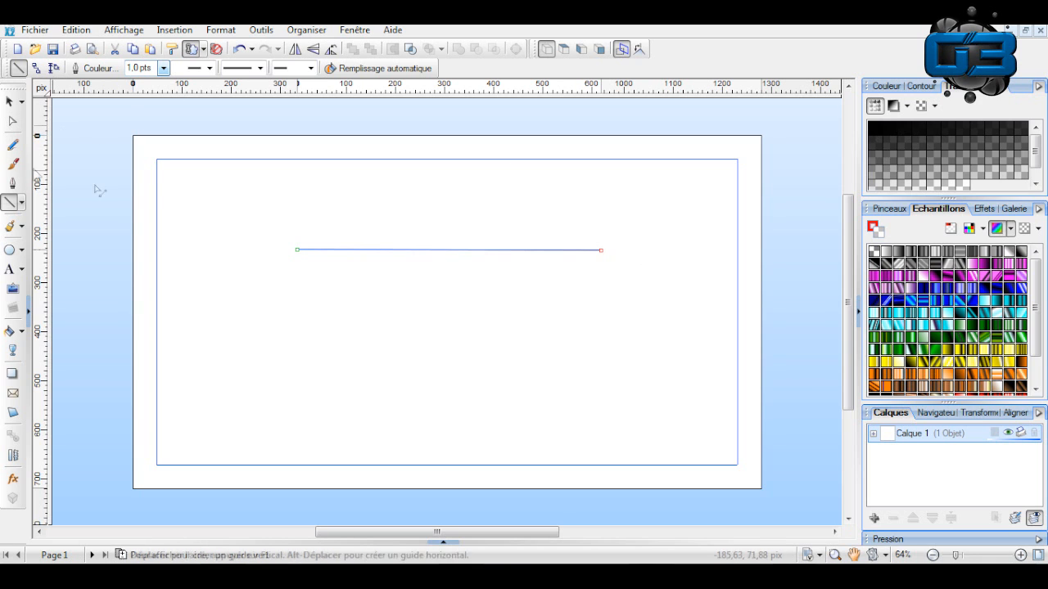
left_click(10, 104)
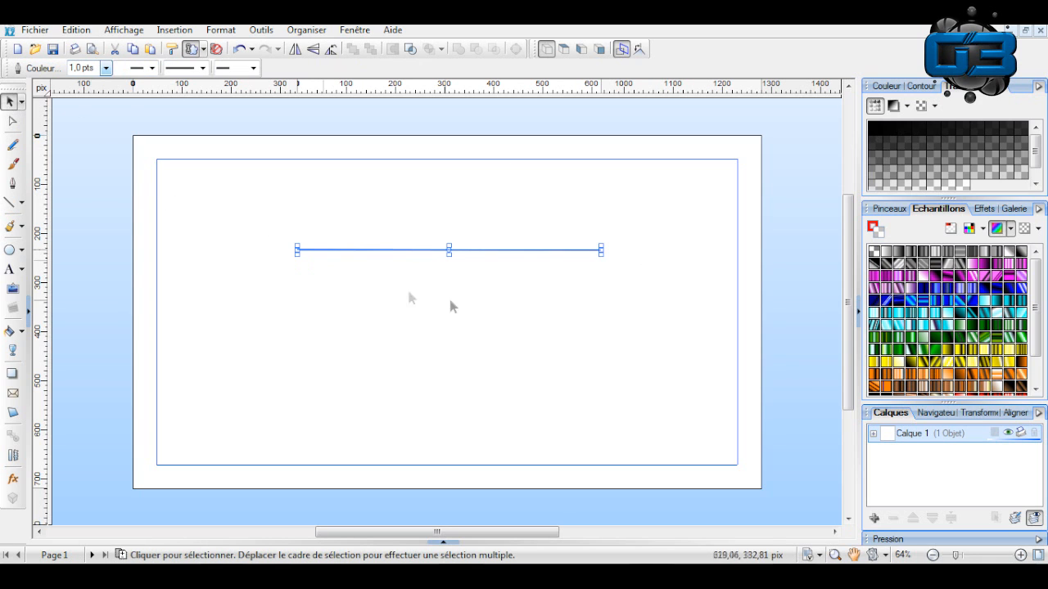
left_click_drag(390, 250, 390, 273)
Set the line colour of the horizontal line to black.
left_click(890, 86)
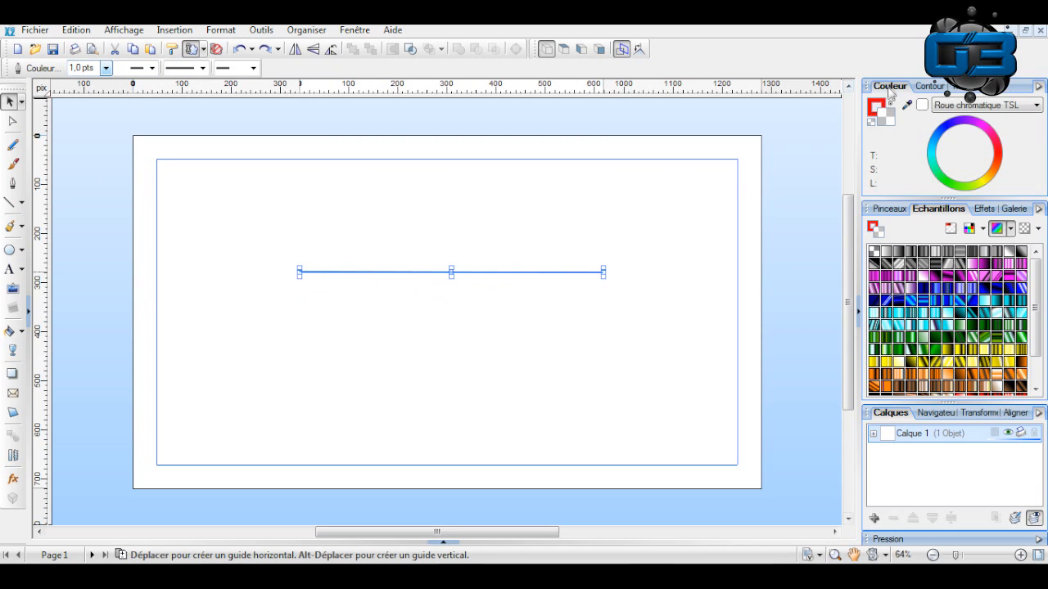
left_click(878, 107)
left_click_drag(966, 145, 920, 107)
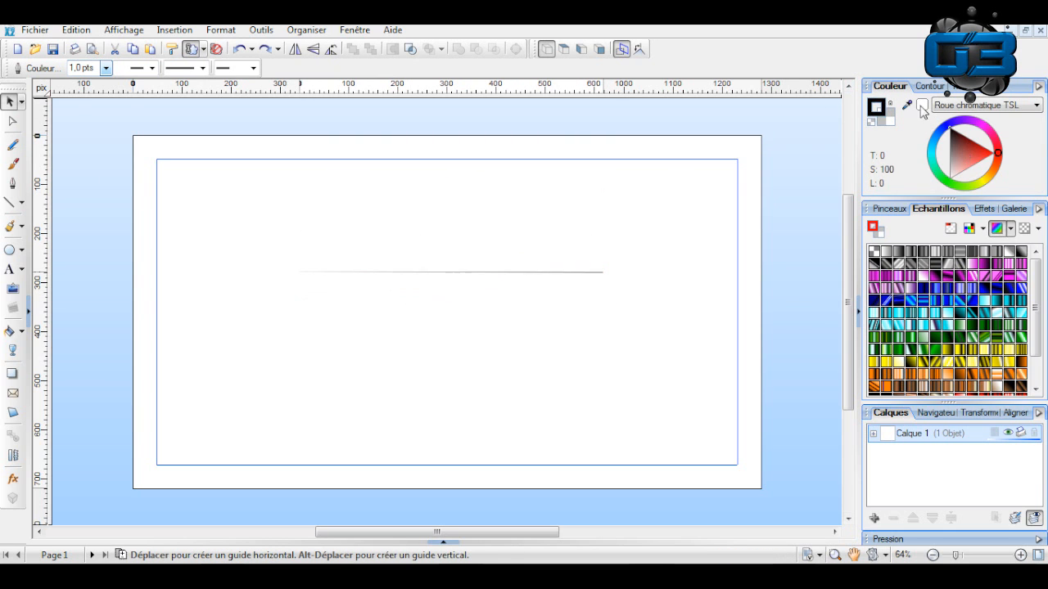
Set the outline width of the horizontal line to 10.5 pts.
left_click(950, 86)
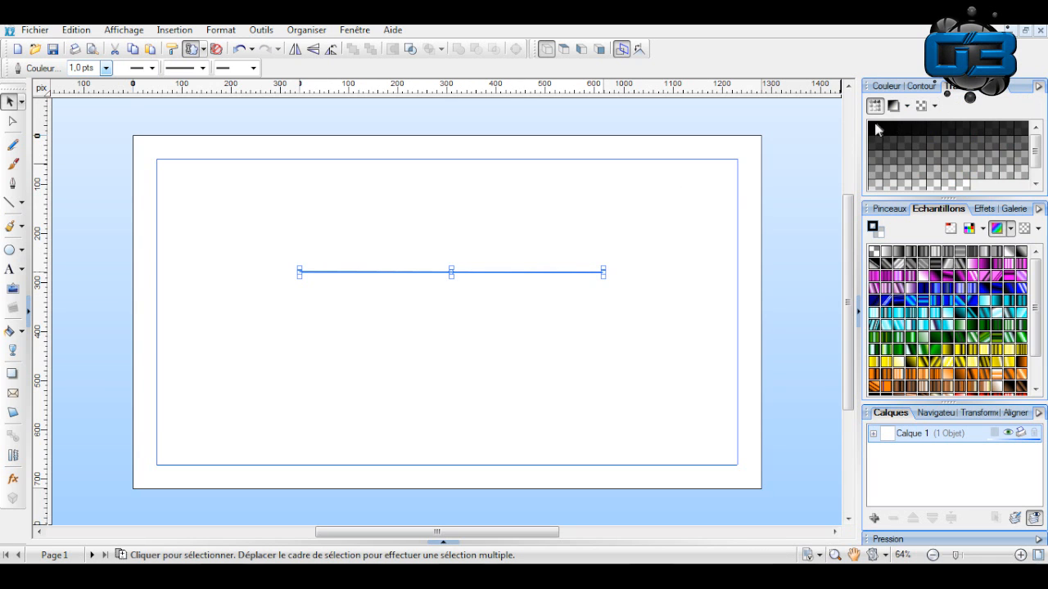
left_click_drag(239, 198, 639, 317)
left_click(925, 86)
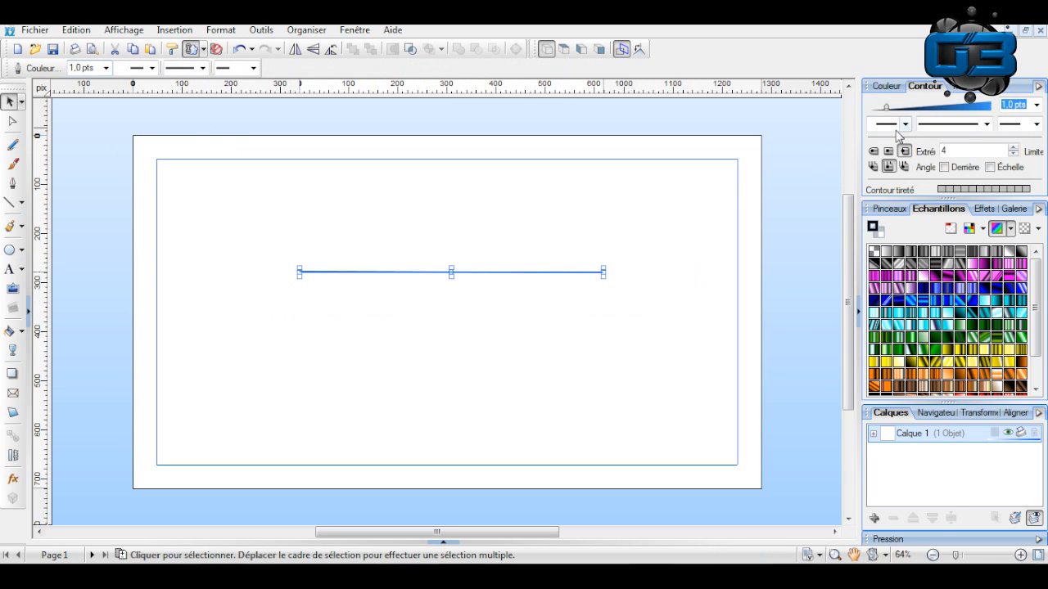
mouse_move(890, 116)
left_mouse_down()
mouse_move(970, 113)
mouse_move(928, 119)
left_mouse_up()
left_click(657, 199)
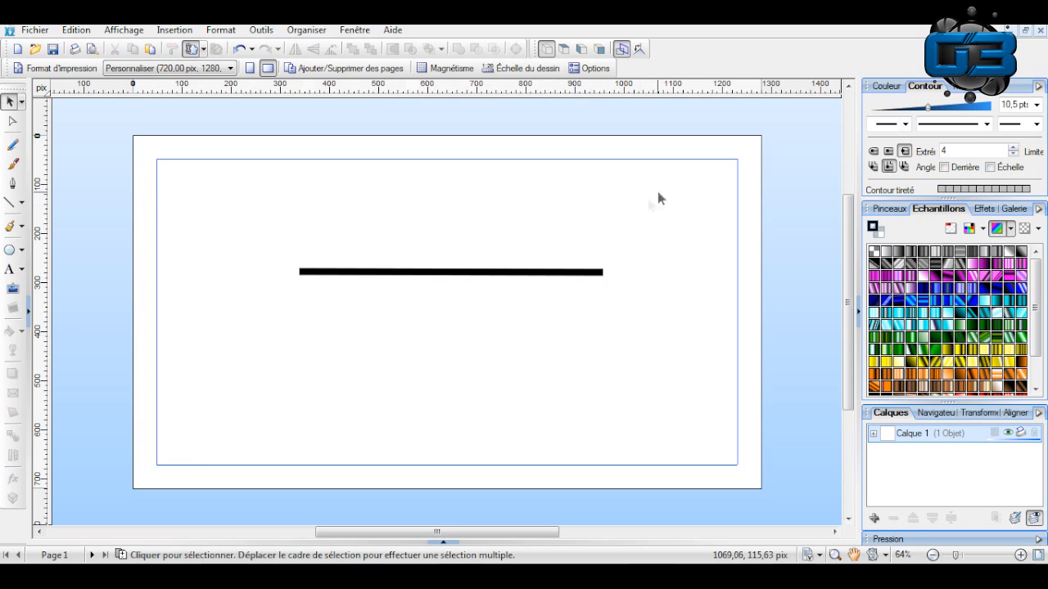
left_click(506, 274)
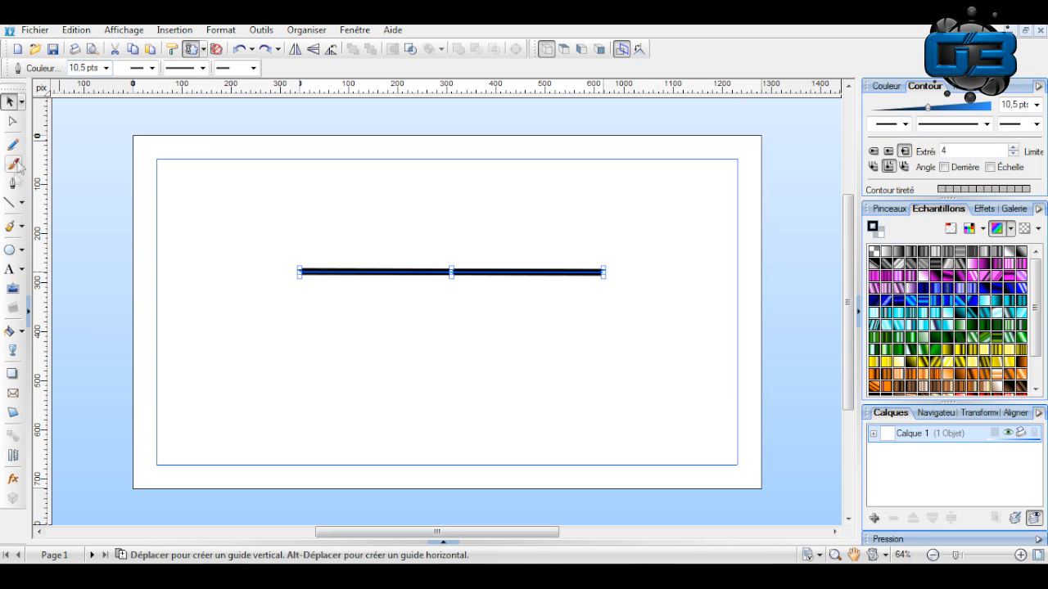
Extend the line from its right end with five connected straight segments back to its start, closing a six-cornered shape with a notch.
left_click(10, 203)
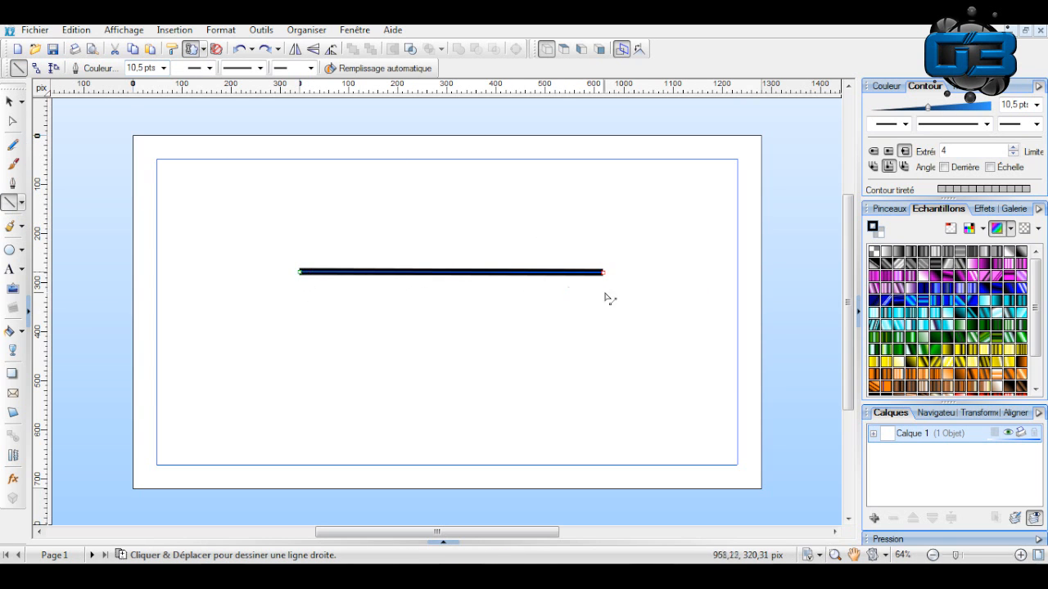
left_click_drag(603, 273, 470, 464)
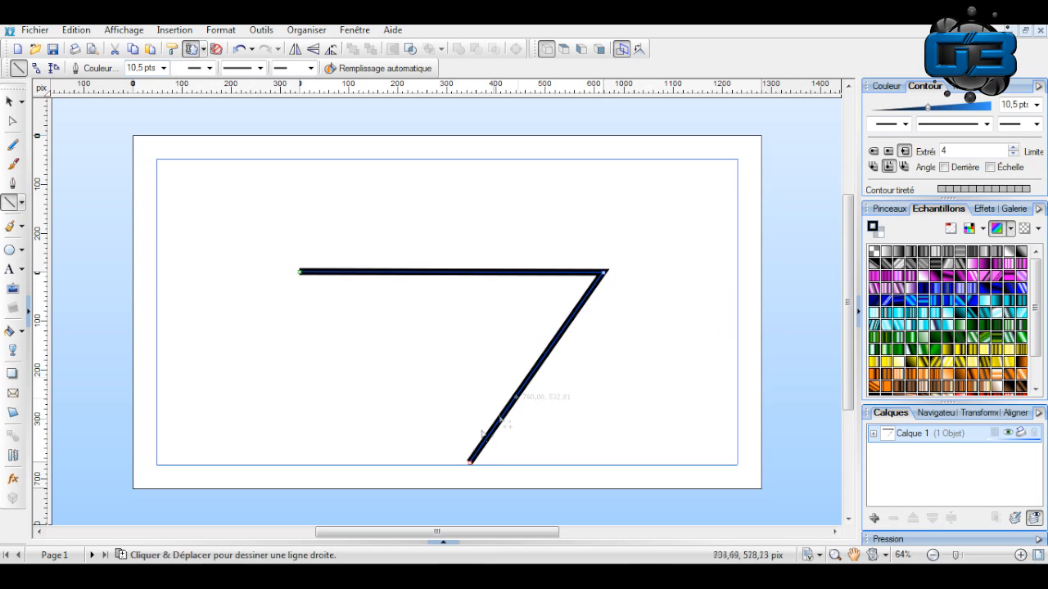
left_click_drag(462, 469, 470, 464)
left_click(425, 414)
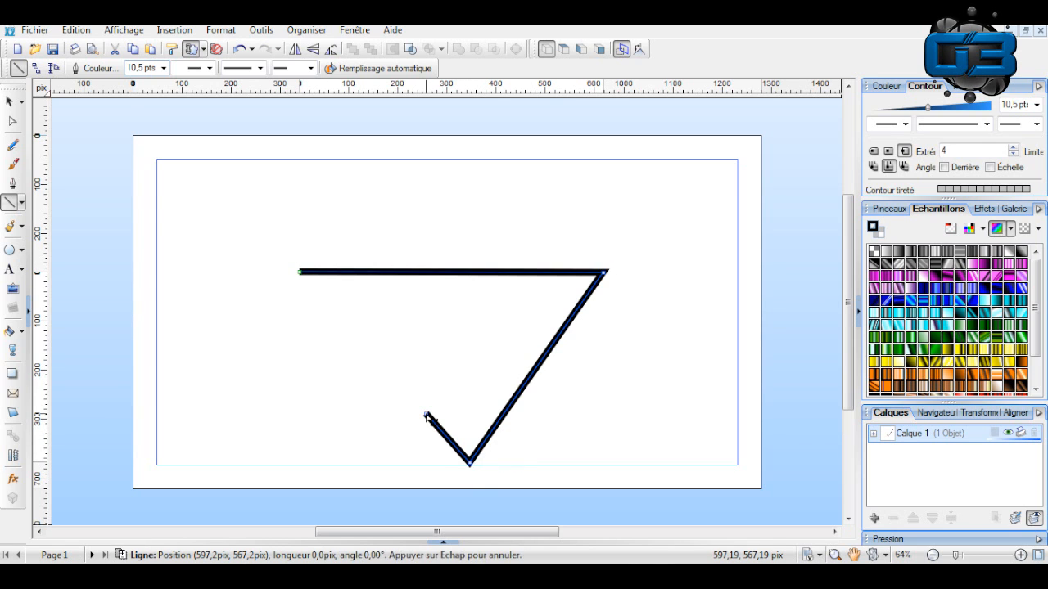
left_click(479, 332)
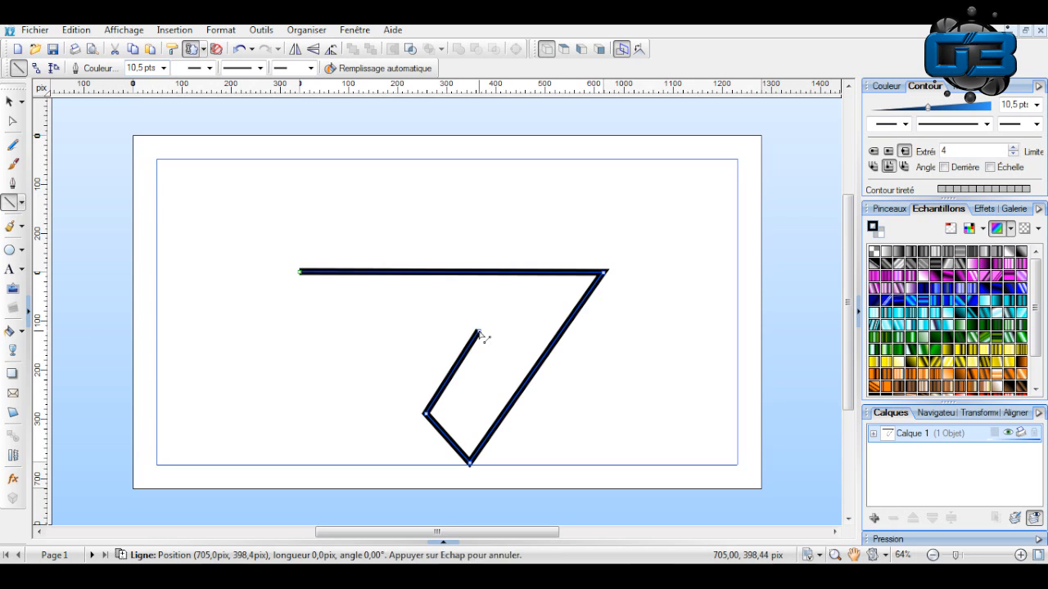
left_click(372, 351)
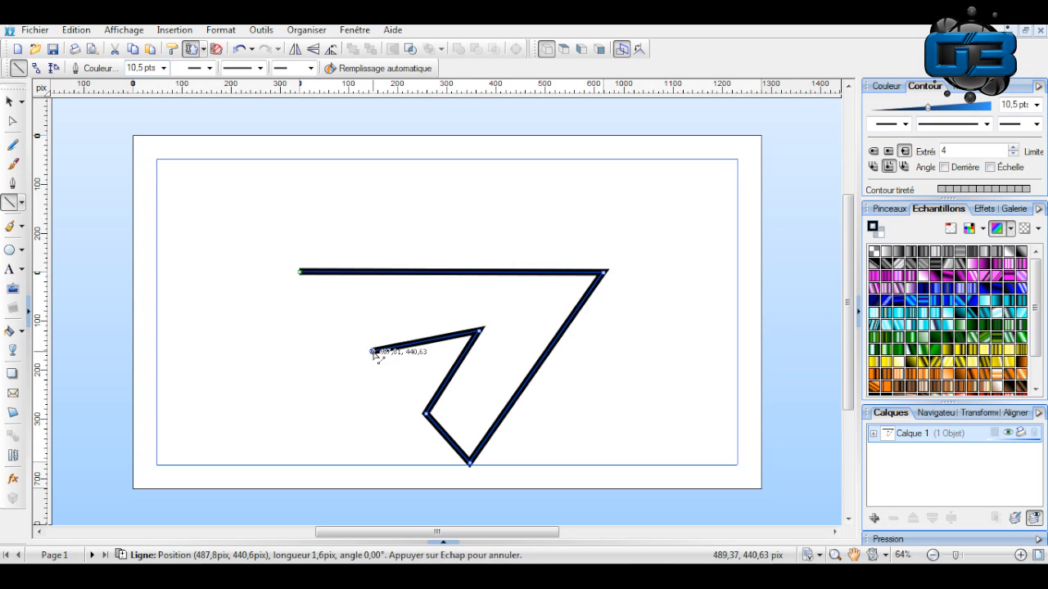
left_click(300, 272)
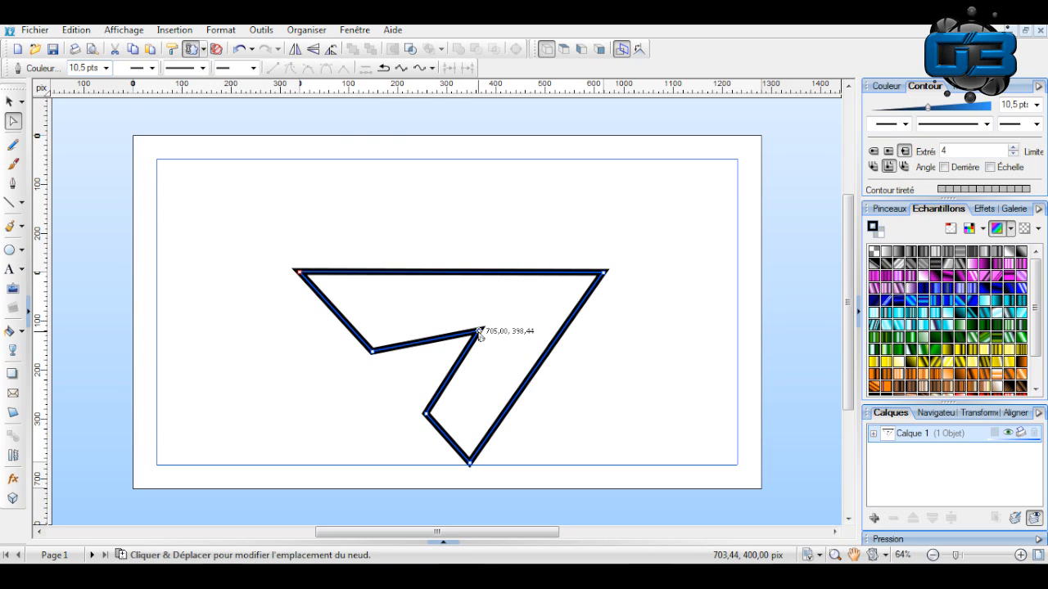
Move the inner notch corner of the closed shape down with the Node tool so the adjoining left edge runs horizontally.
left_click_drag(480, 334, 475, 353)
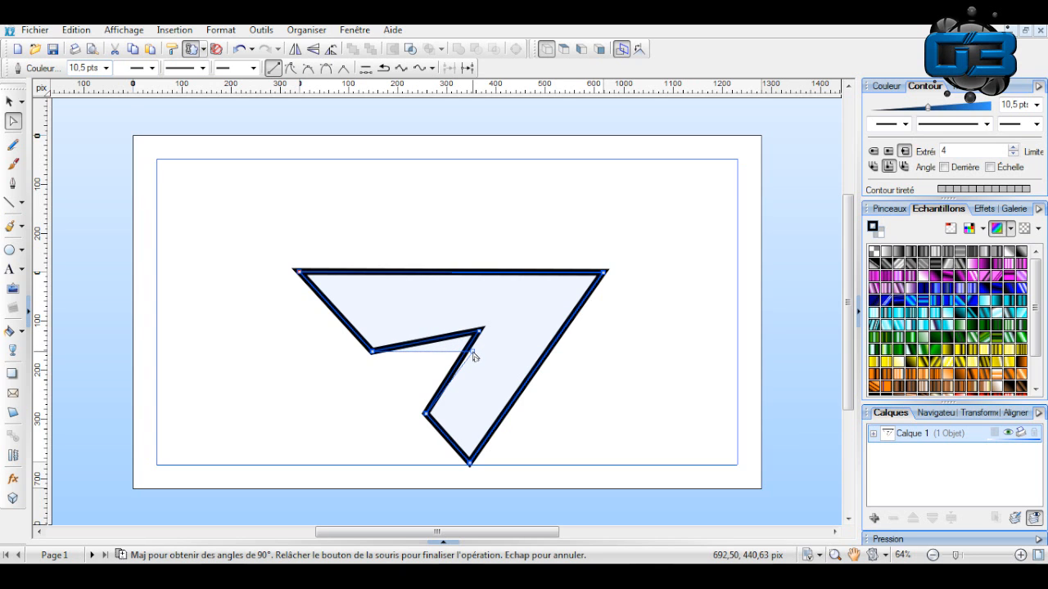
left_click_drag(475, 356, 473, 352)
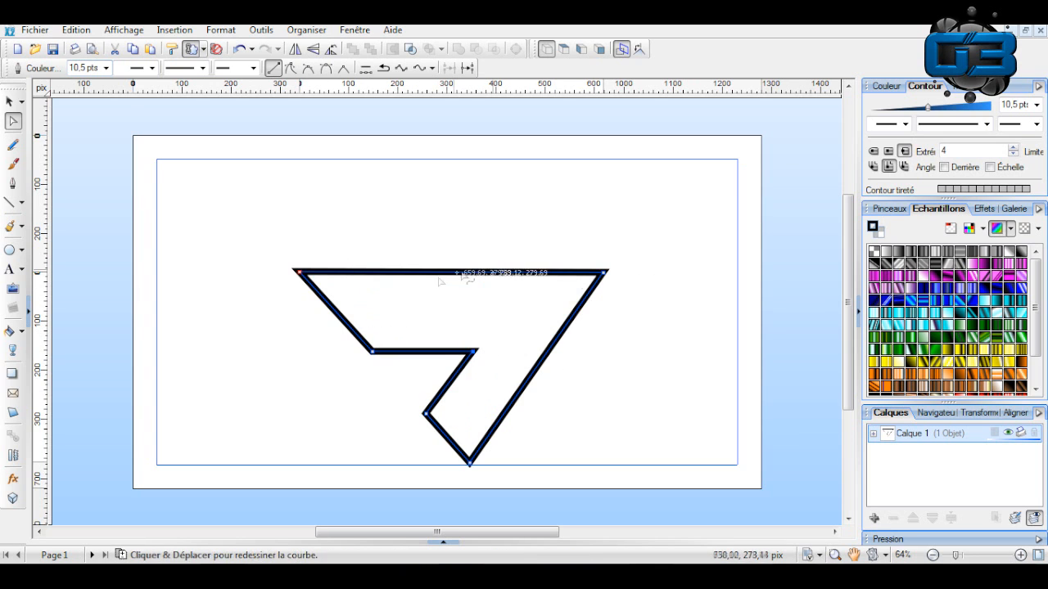
left_click(701, 339)
scroll(699, 352, "down", 2)
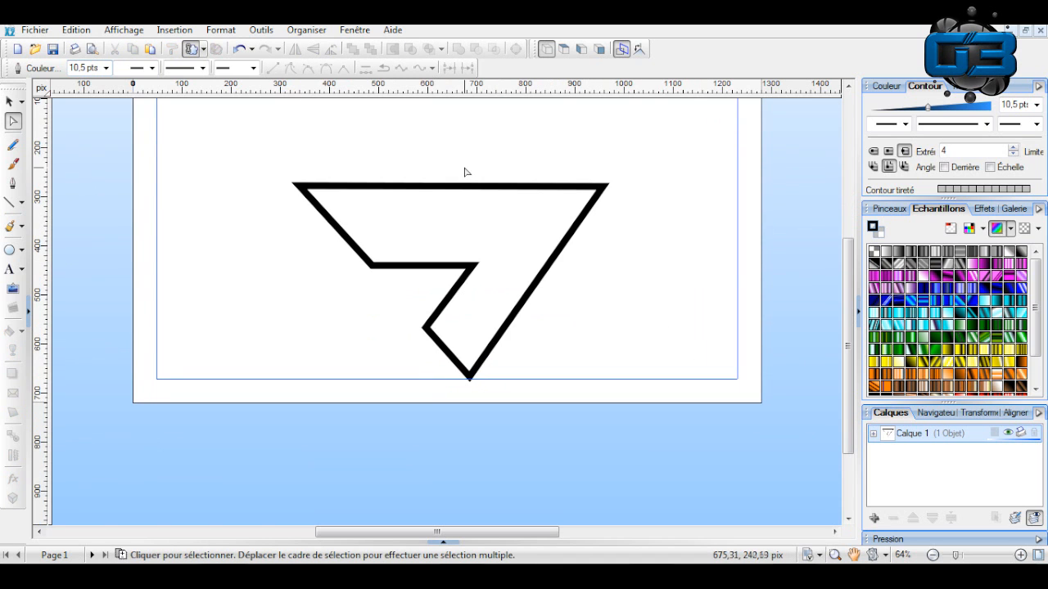
Add three nodes to the shape's top edge and raise the middle one about 70 pixels to form a peak.
left_click(553, 262)
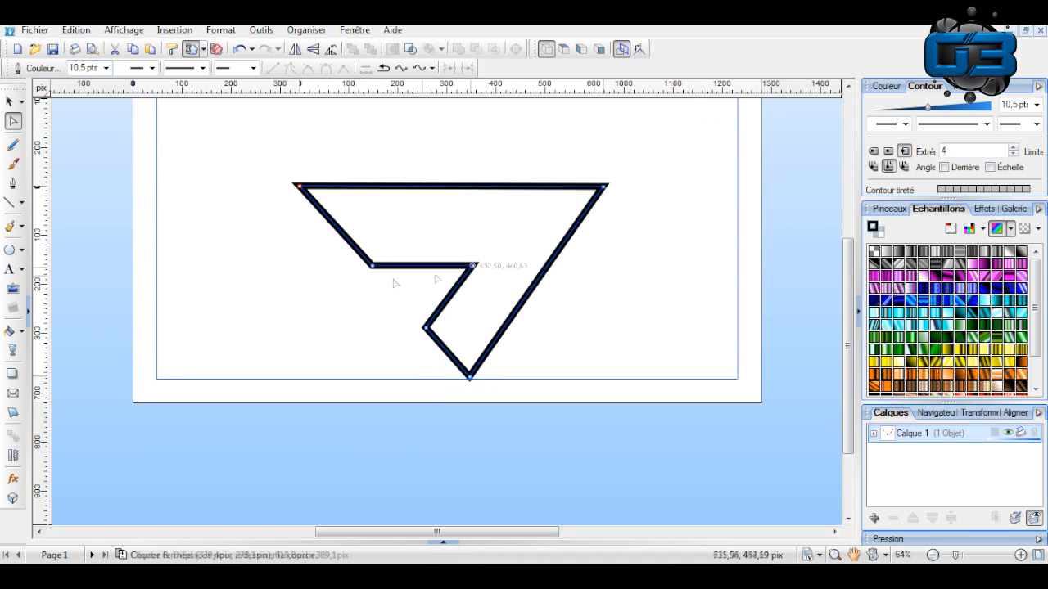
scroll(573, 270, "up", 2)
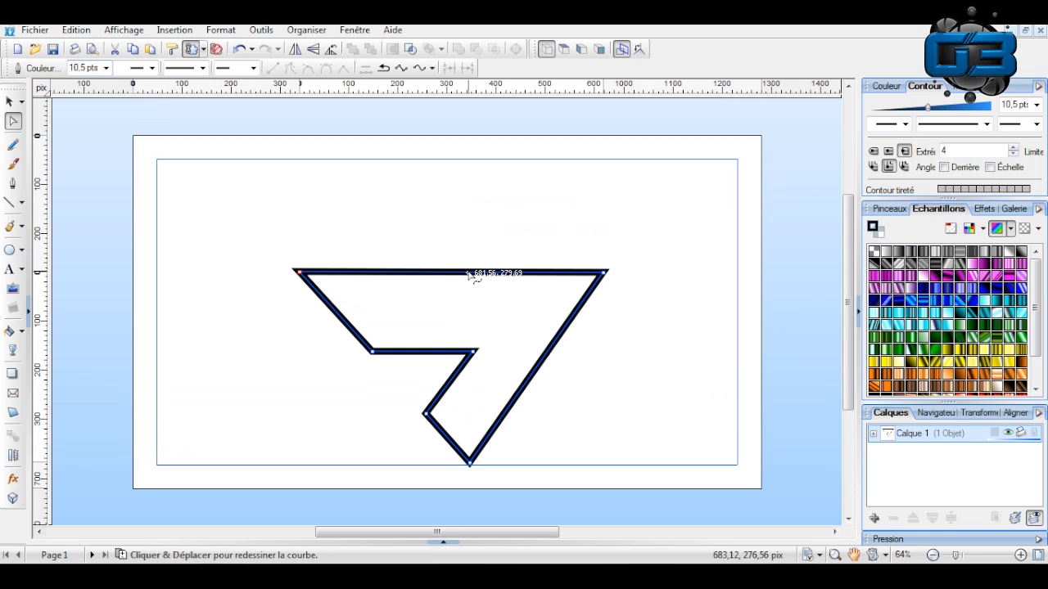
left_click(466, 276)
left_click(523, 274)
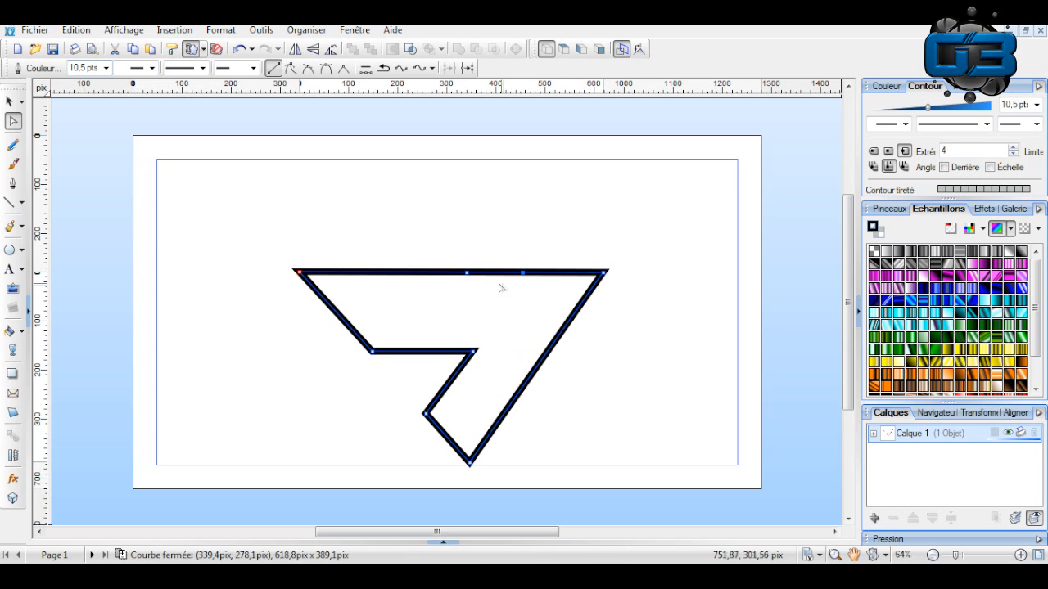
left_click(496, 274)
left_click_drag(496, 276, 497, 239)
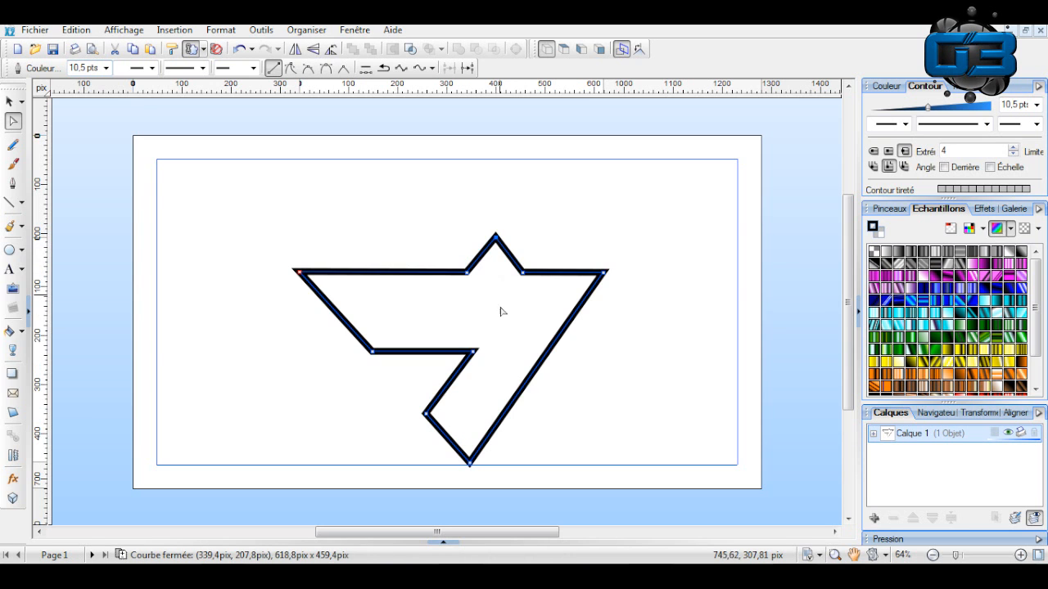
left_click(692, 248)
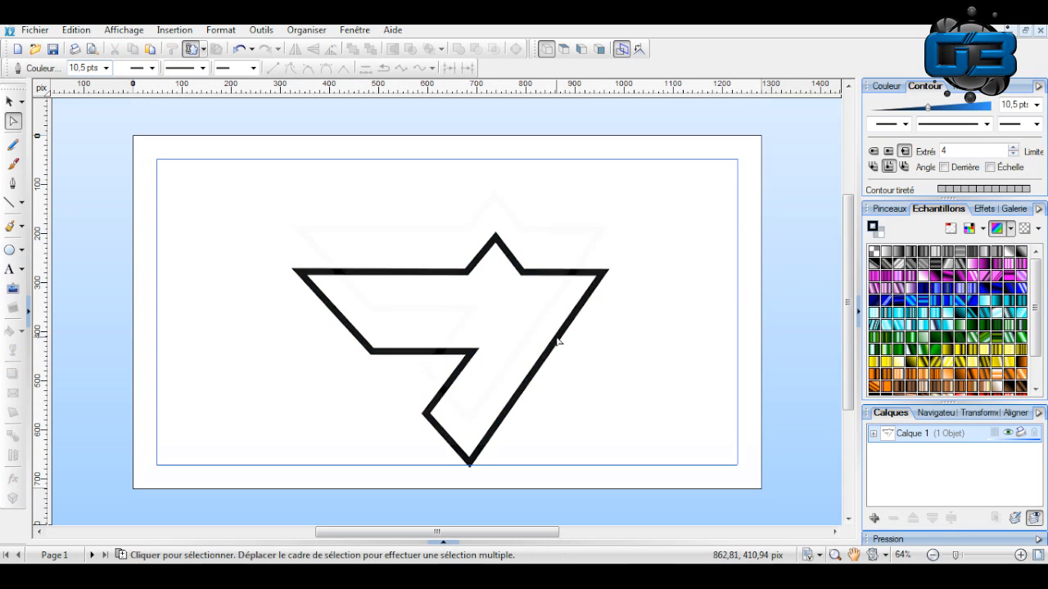
Bend the long slanted right edge of the shape outward into a curve with the Node tool.
scroll(557, 342, "down", 3)
scroll(461, 212, "up", 1)
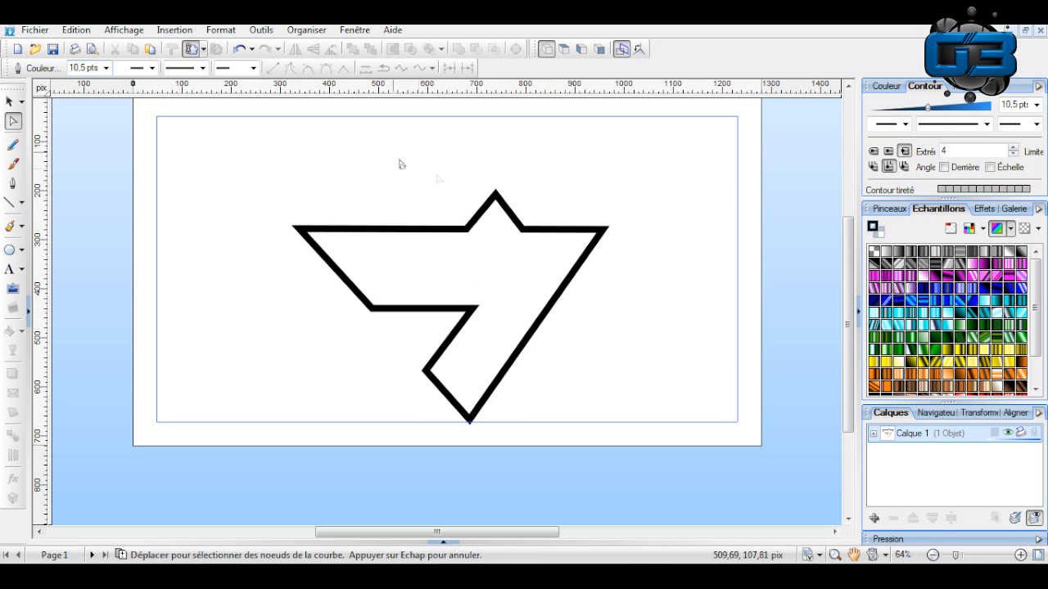
left_click(10, 101)
left_click_drag(250, 135, 692, 464)
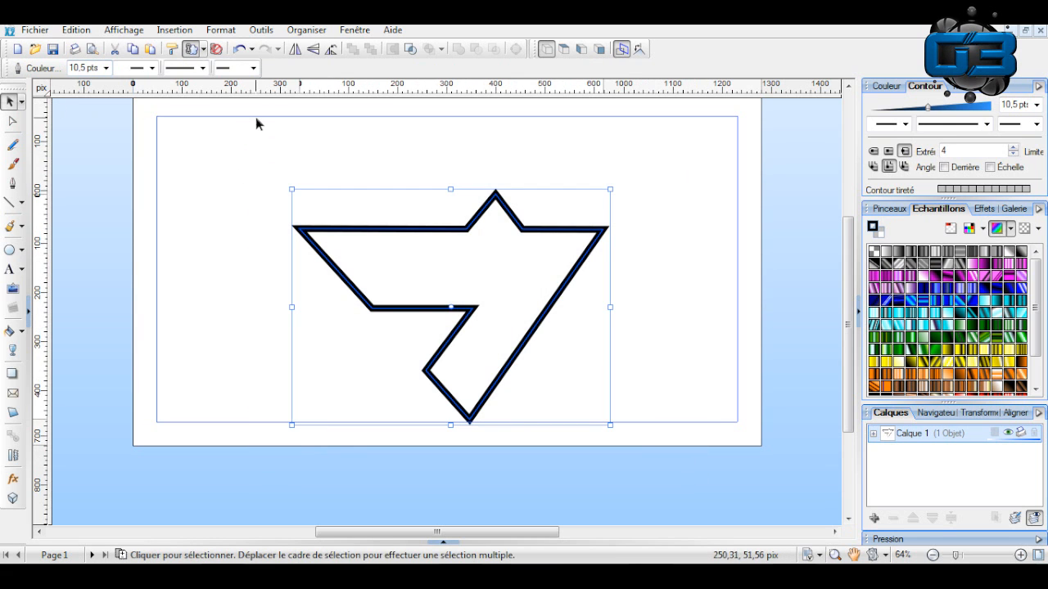
left_click(12, 123)
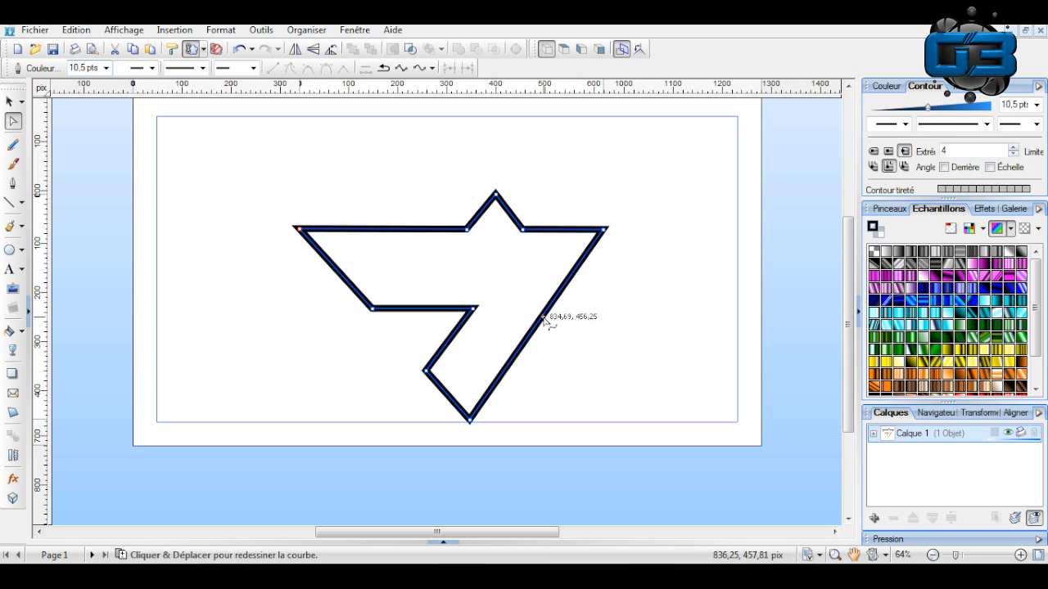
left_click_drag(539, 322, 622, 362)
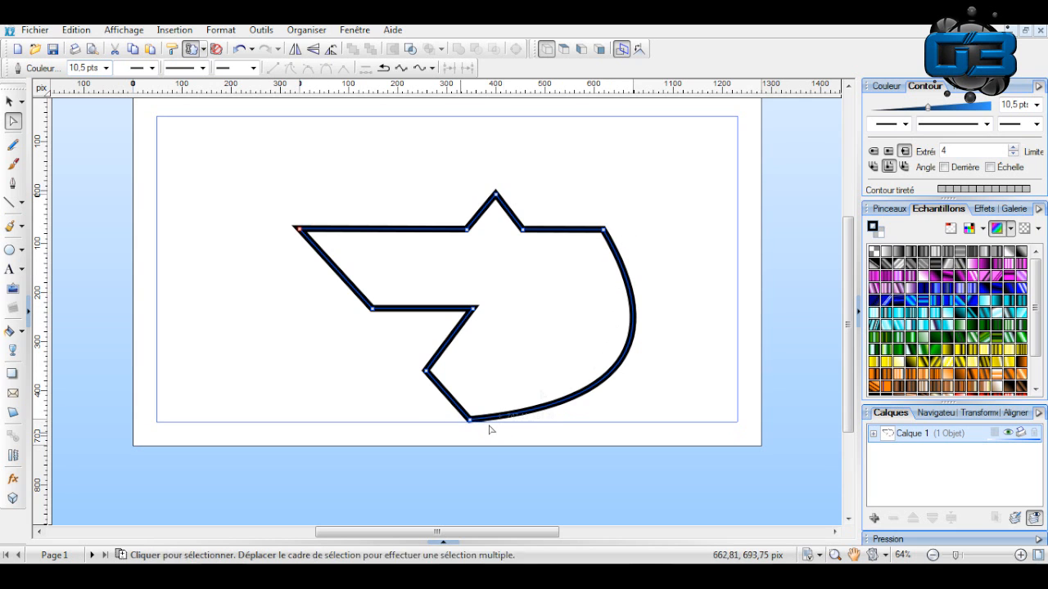
Reshape the curved right edge with its node handles, making it leave the top edge horizontally and meet the lower-left edge smoothly.
left_click(604, 230)
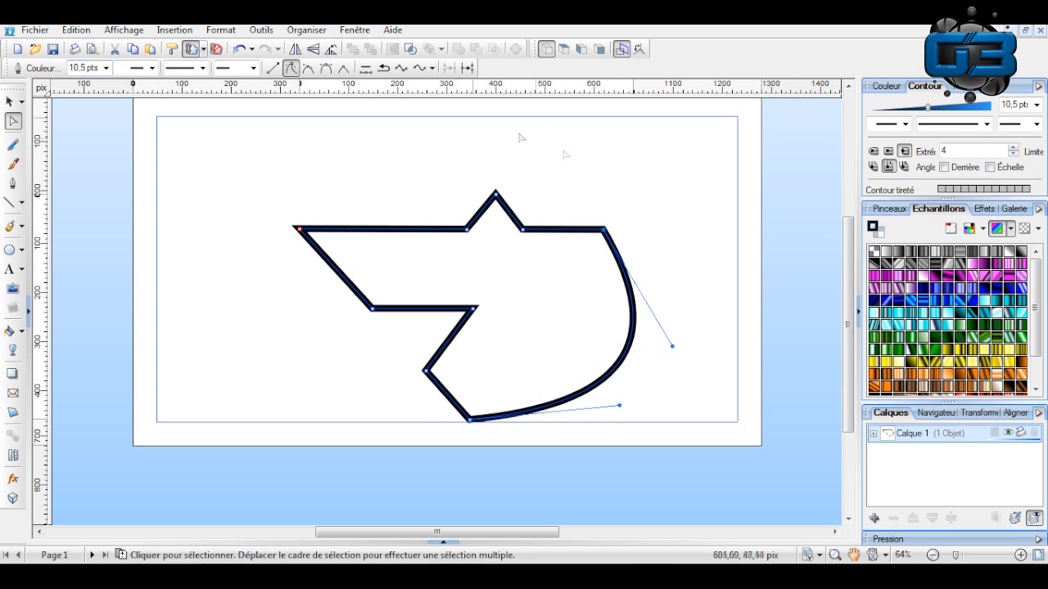
left_click_drag(672, 347, 409, 301)
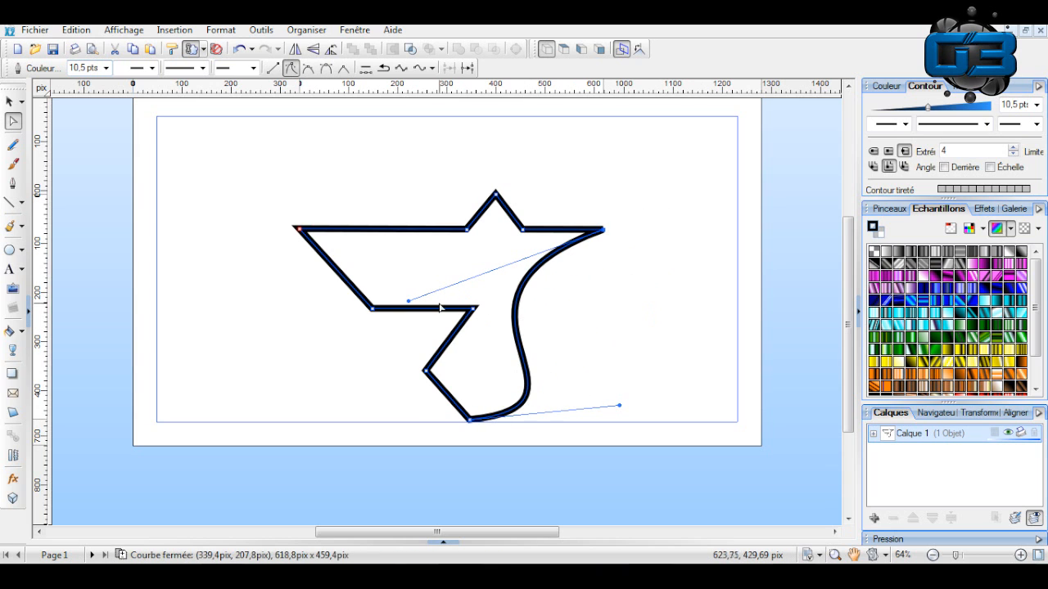
left_click_drag(408, 301, 670, 310)
left_click_drag(619, 406, 521, 476)
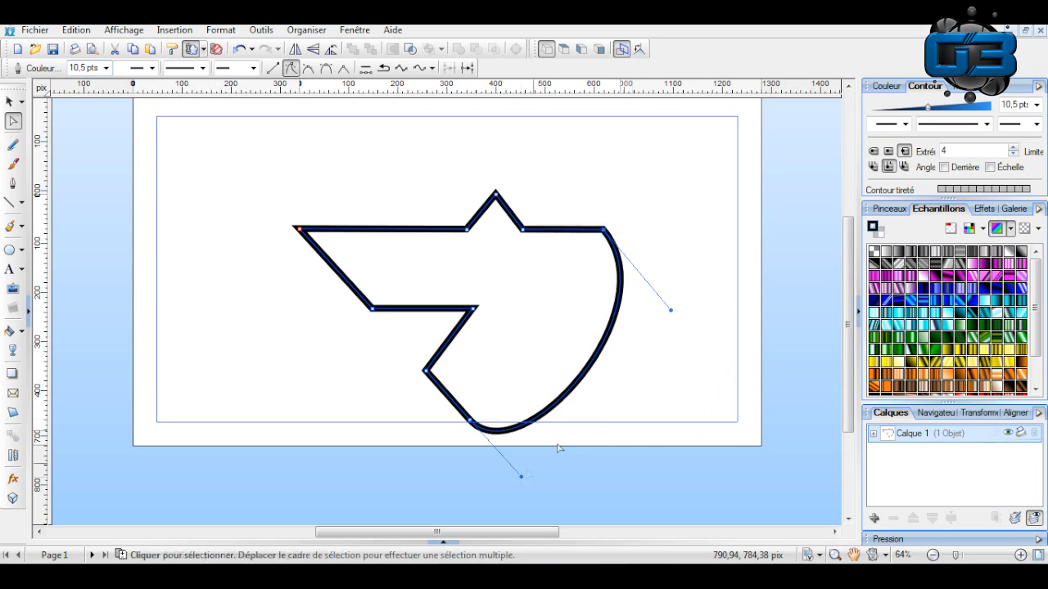
left_click_drag(670, 310, 690, 230)
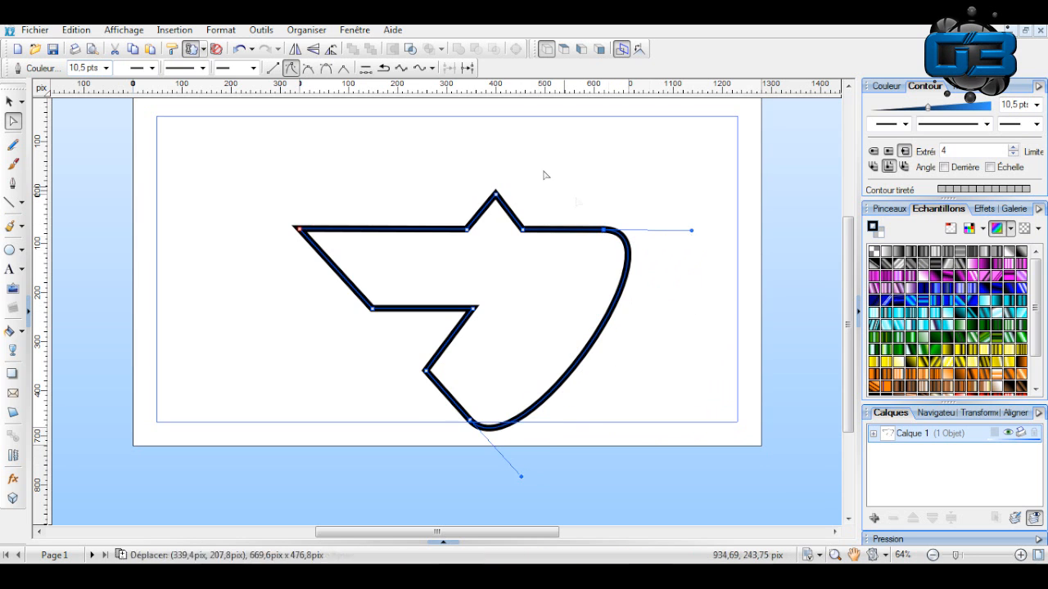
Draw a rectangle of about 761 by 486 pixels over the closed shape and fill it dark grey with saturation 0, lightness 30.
key("Escape")
left_click(21, 250)
left_click(20, 274)
left_click_drag(298, 161, 677, 405)
left_click(888, 90)
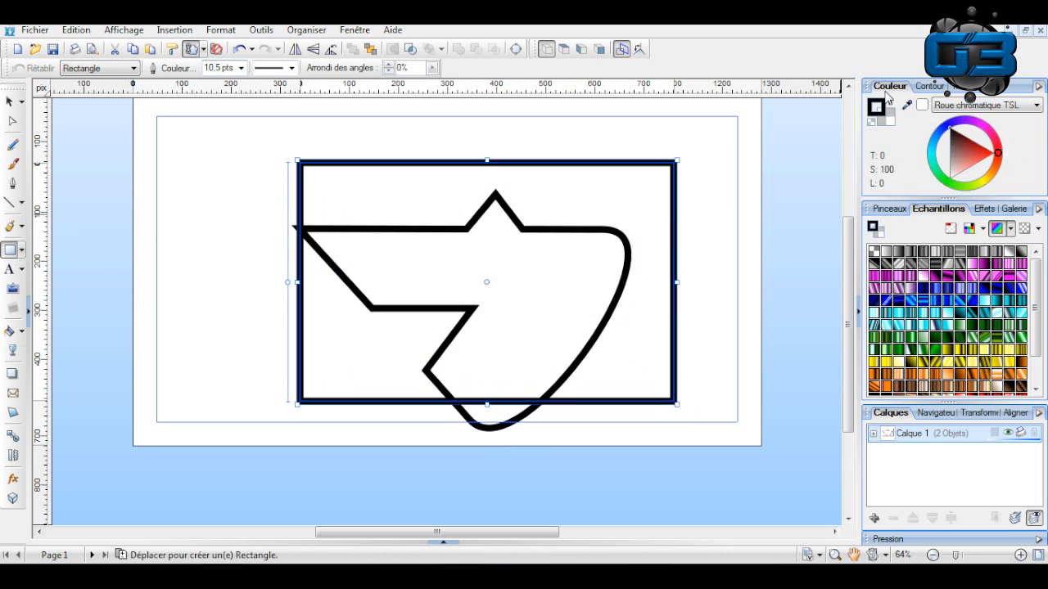
left_click(943, 127)
left_click(951, 159)
left_click_drag(949, 154, 983, 194)
left_click(730, 196)
left_click(10, 101)
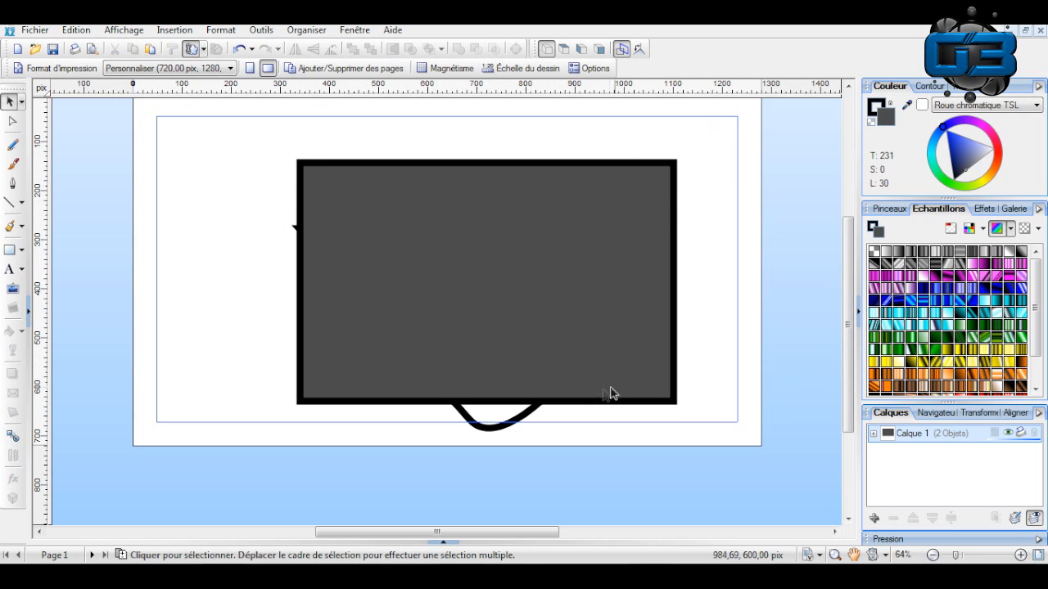
Select the shape hidden under the grey rectangle, and apply a medium solid transparency to the rectangle.
left_click(525, 427)
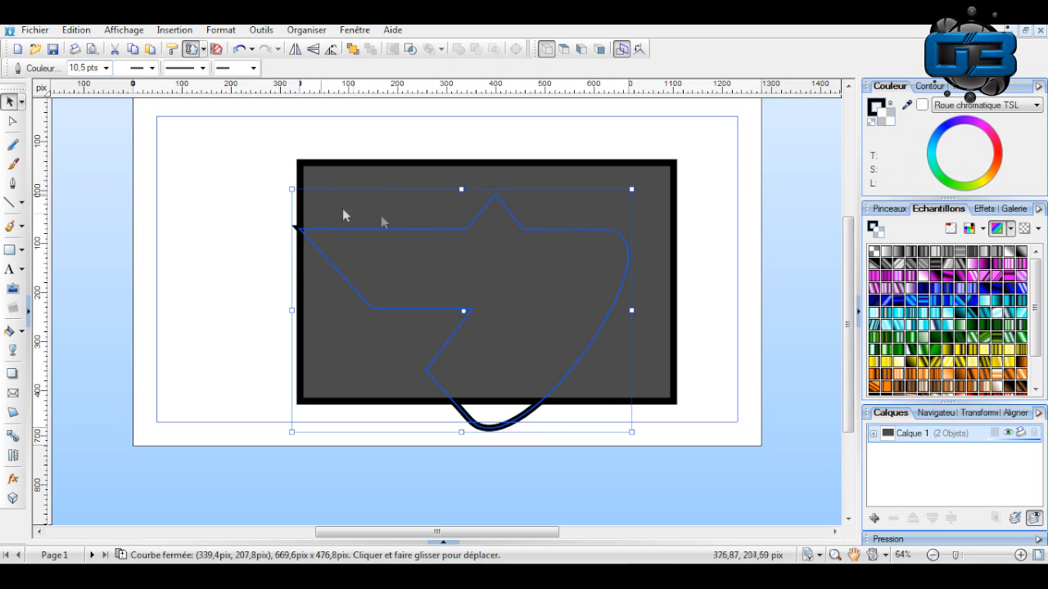
left_click(644, 175)
left_click(953, 87)
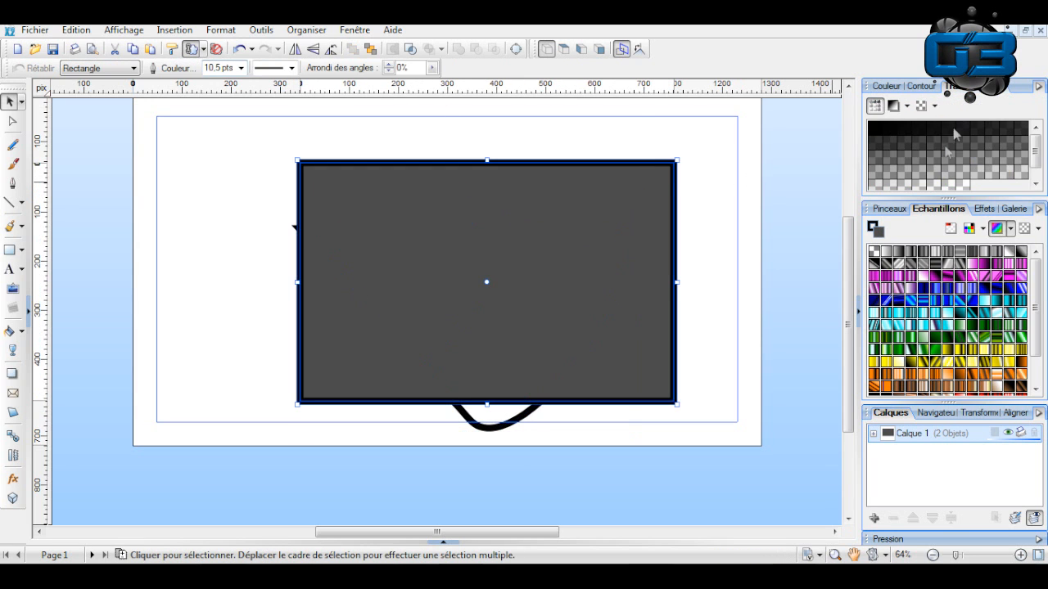
left_click(933, 157)
left_click(733, 174)
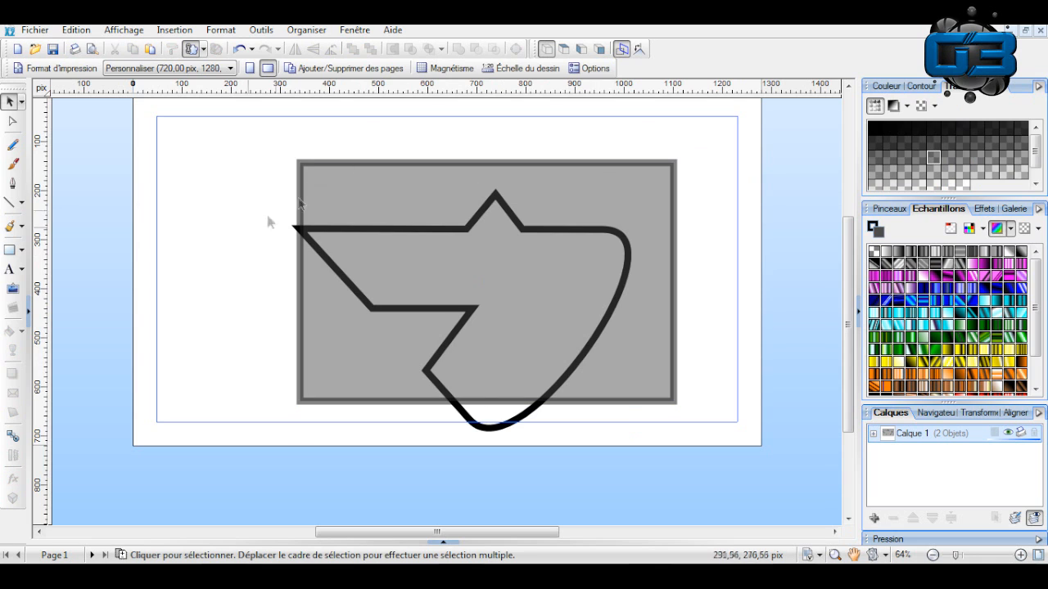
Delete the semi-transparent rectangle, undo back to its opaque state, and delete it again.
left_click(313, 170)
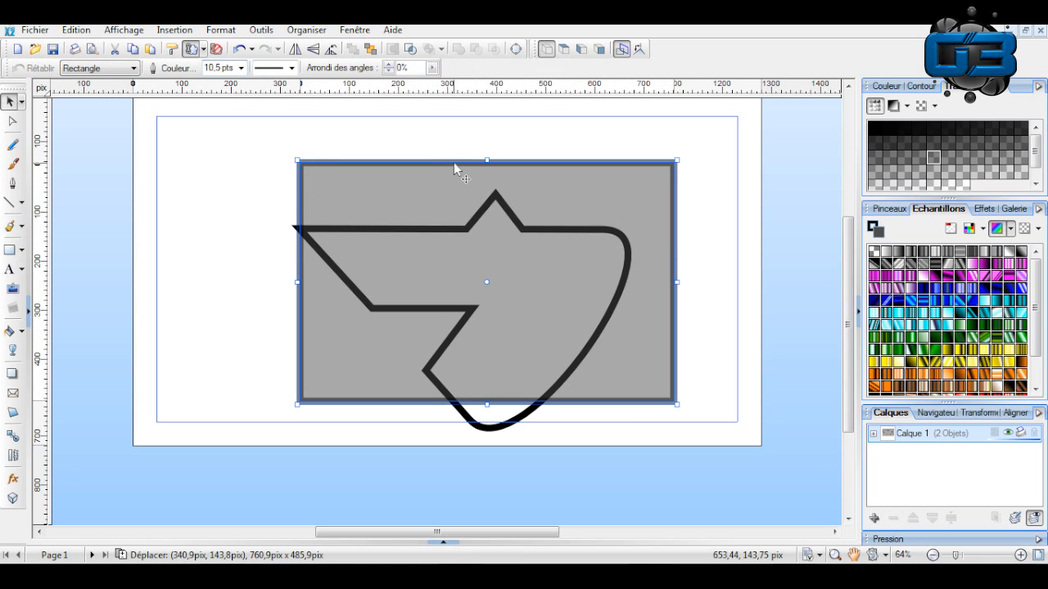
key("Delete")
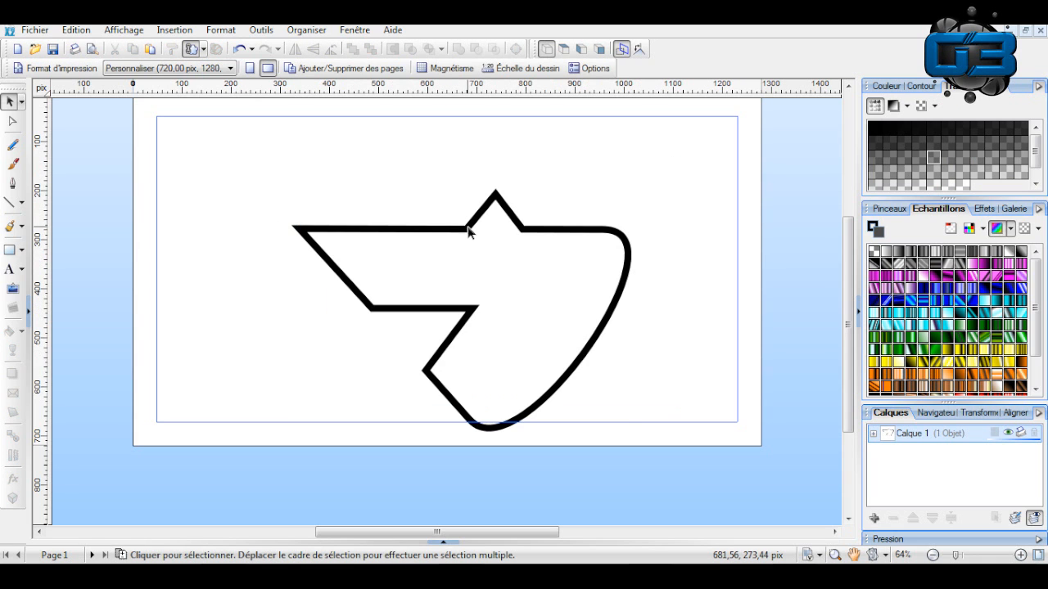
left_click(468, 232)
key("ctrl+z")
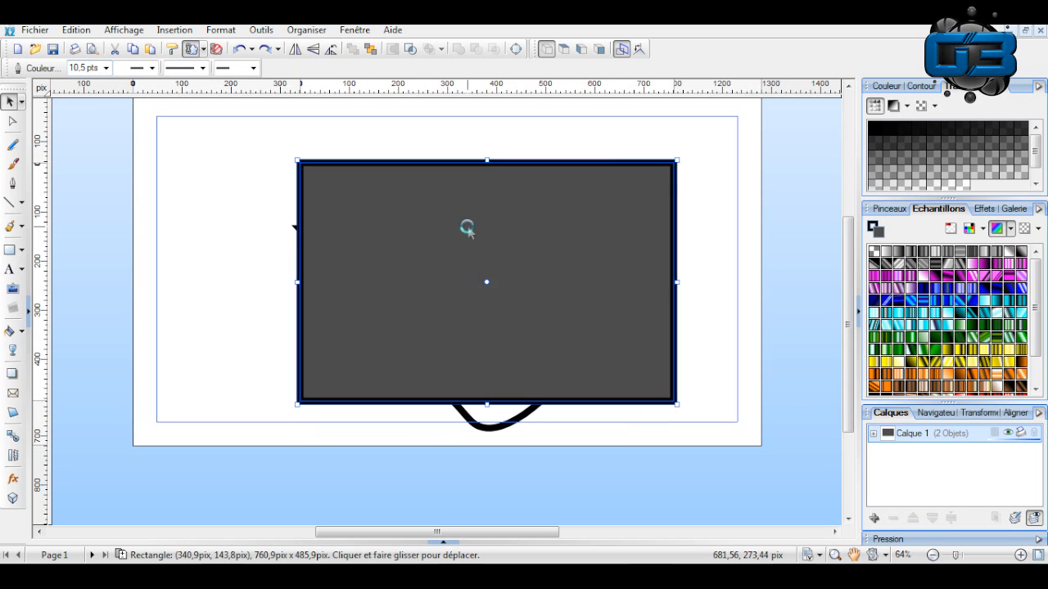
key("Delete")
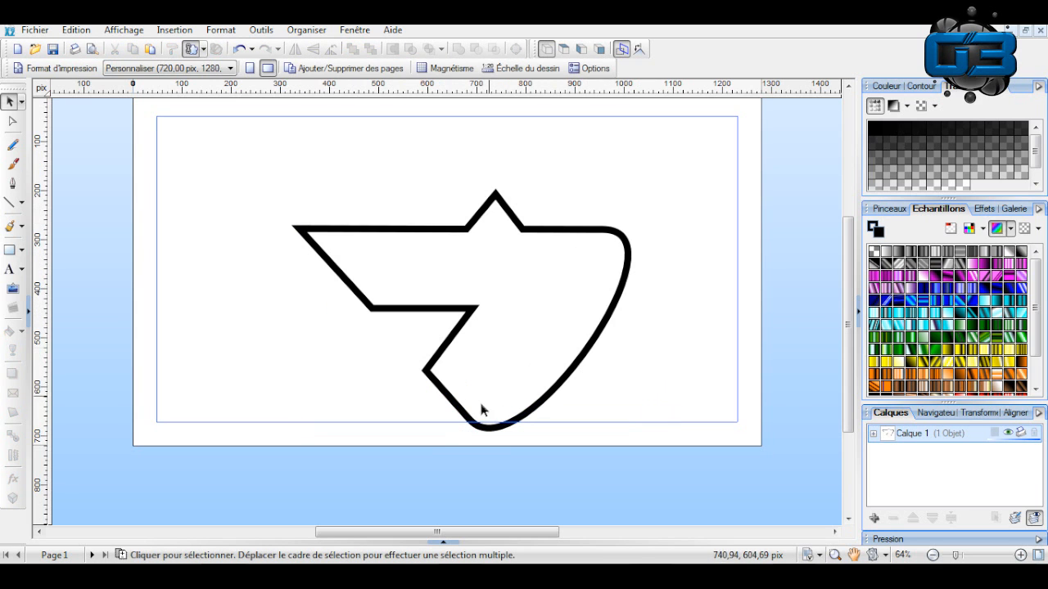
Convert the closed shape's curved right edge into a straight segment with the Node tool.
left_click(479, 429)
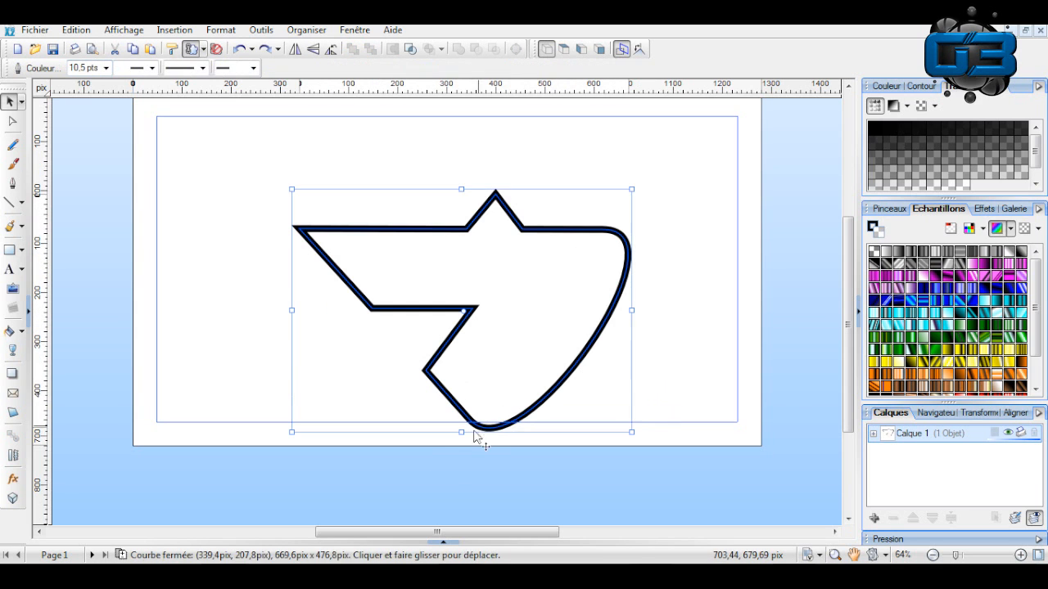
left_click(12, 120)
left_click(471, 423)
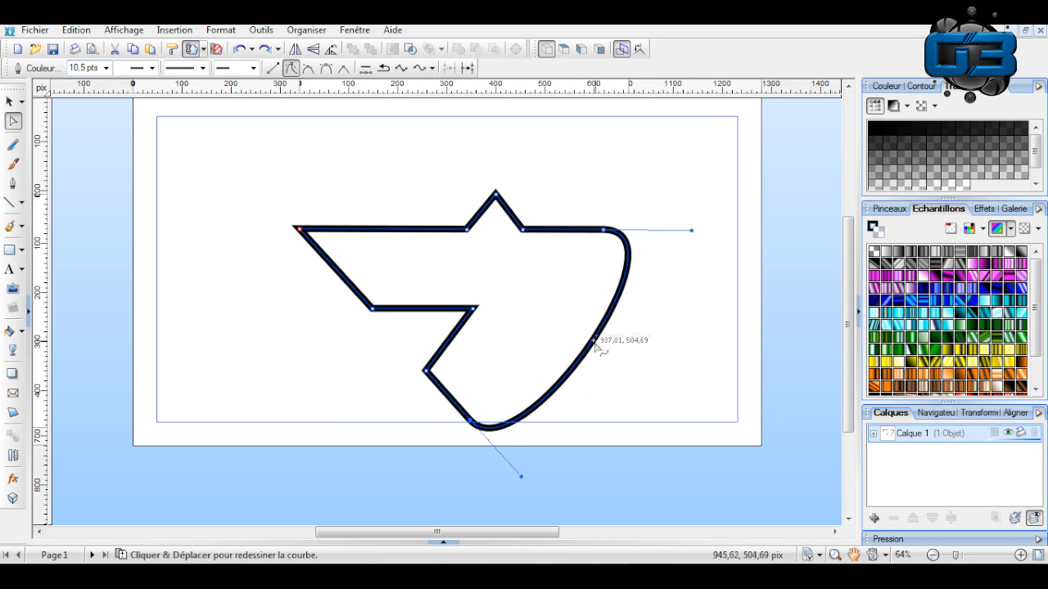
key("Delete")
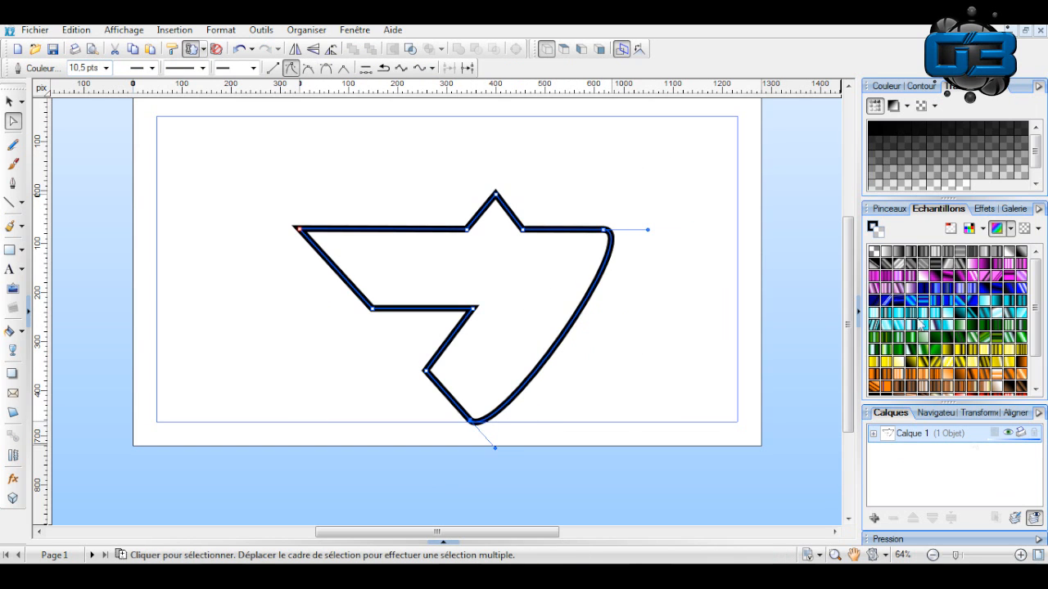
left_click(604, 231)
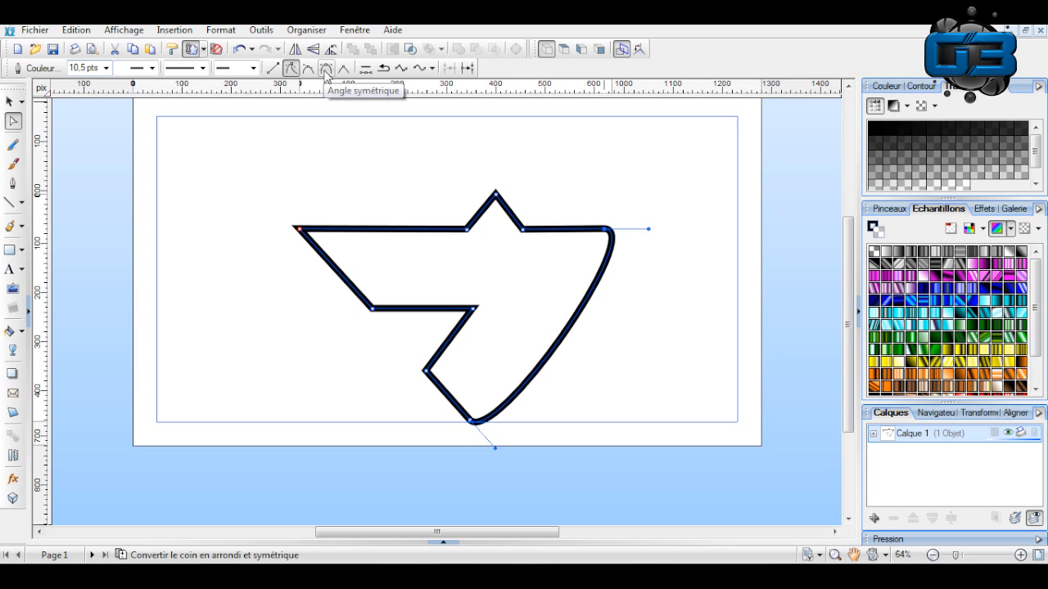
left_click(272, 69)
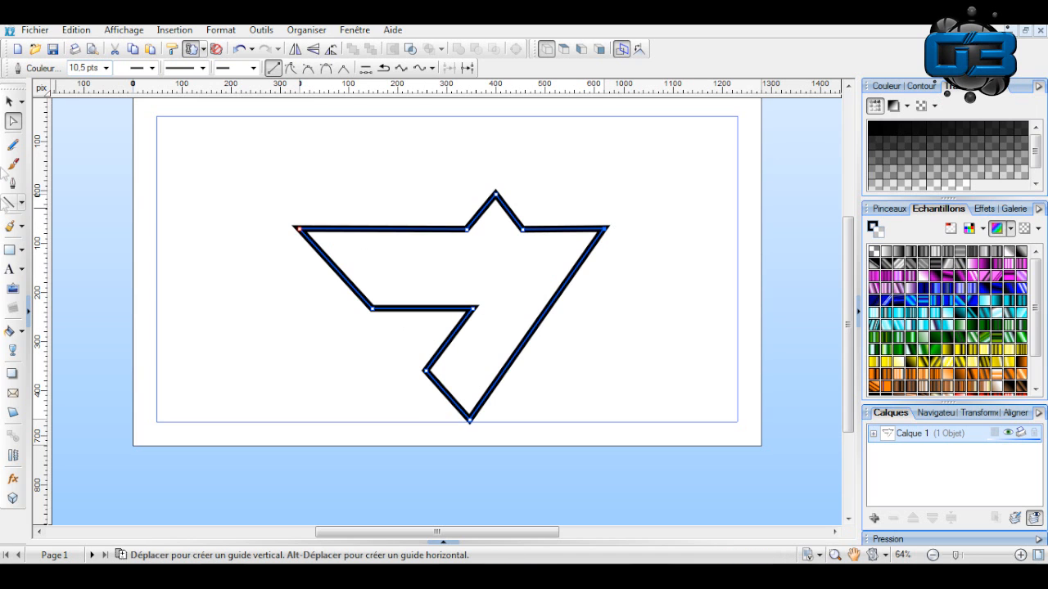
Place horizontal guides along the shape's top edge and at about 448 pixels by its inner notch, plus a vertical guide at its left tip.
left_click(10, 101)
left_click(190, 141)
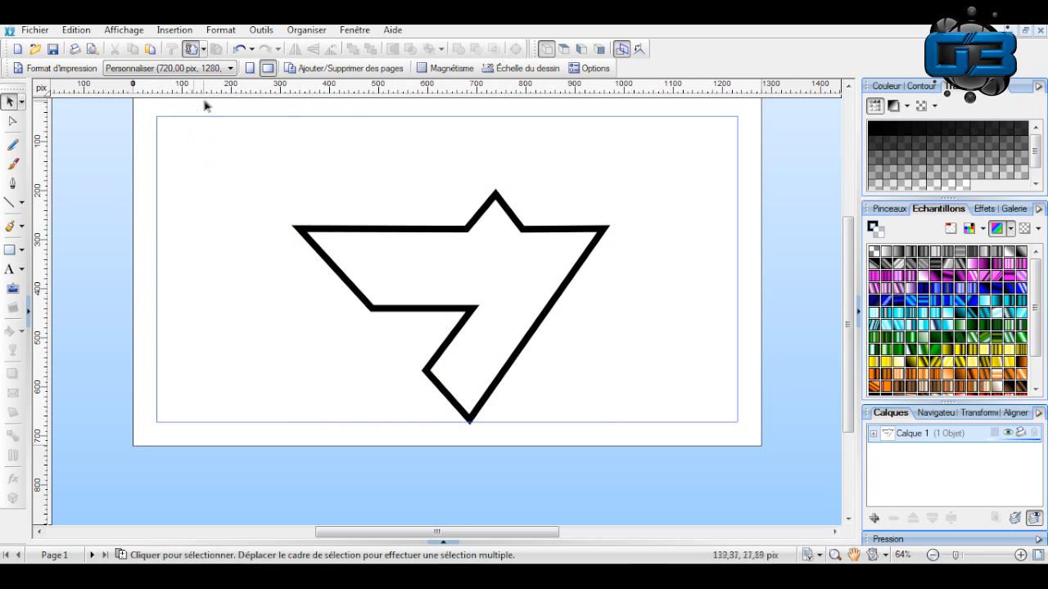
left_click_drag(212, 93, 194, 232)
left_click_drag(41, 245, 291, 290)
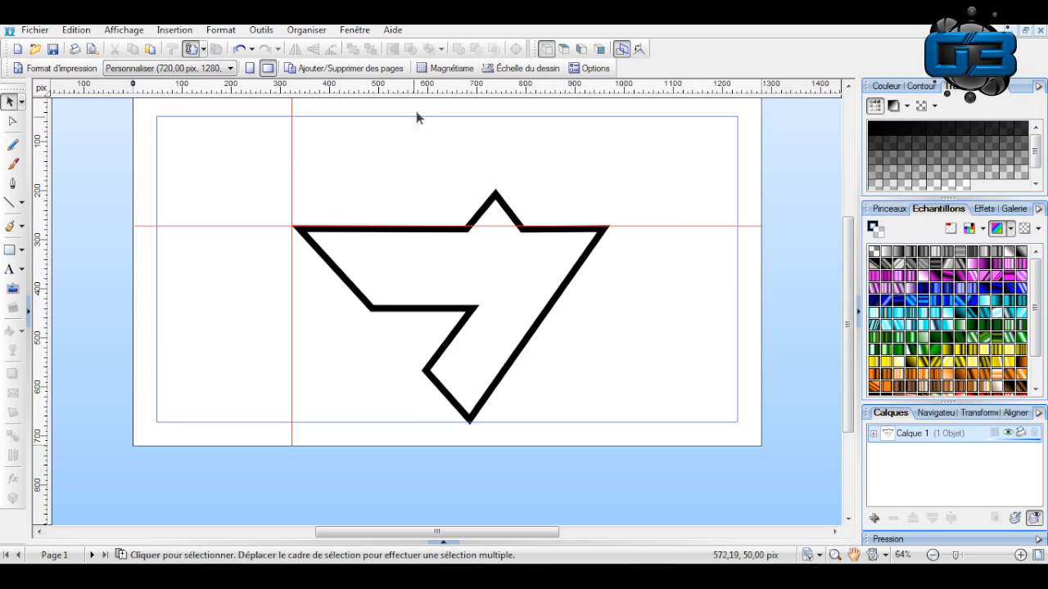
left_click_drag(425, 89, 467, 313)
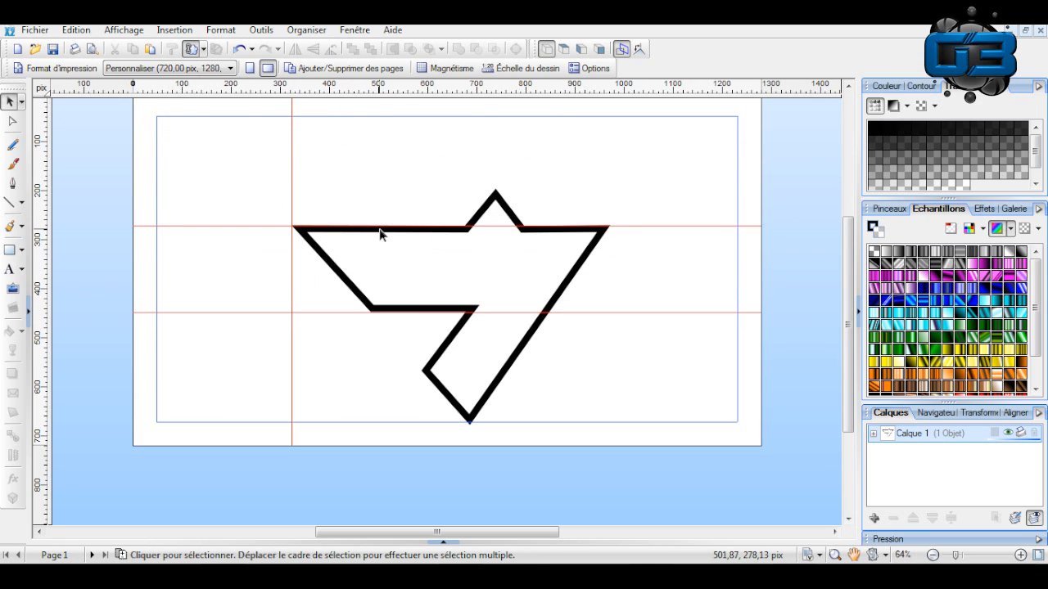
left_click(984, 555)
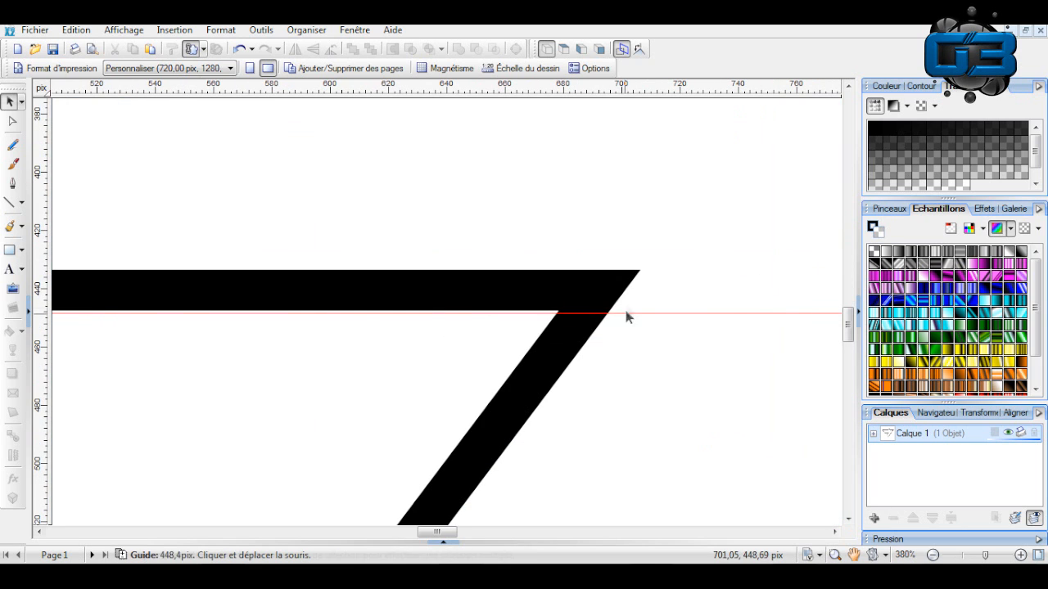
left_click(959, 556)
left_click(958, 556)
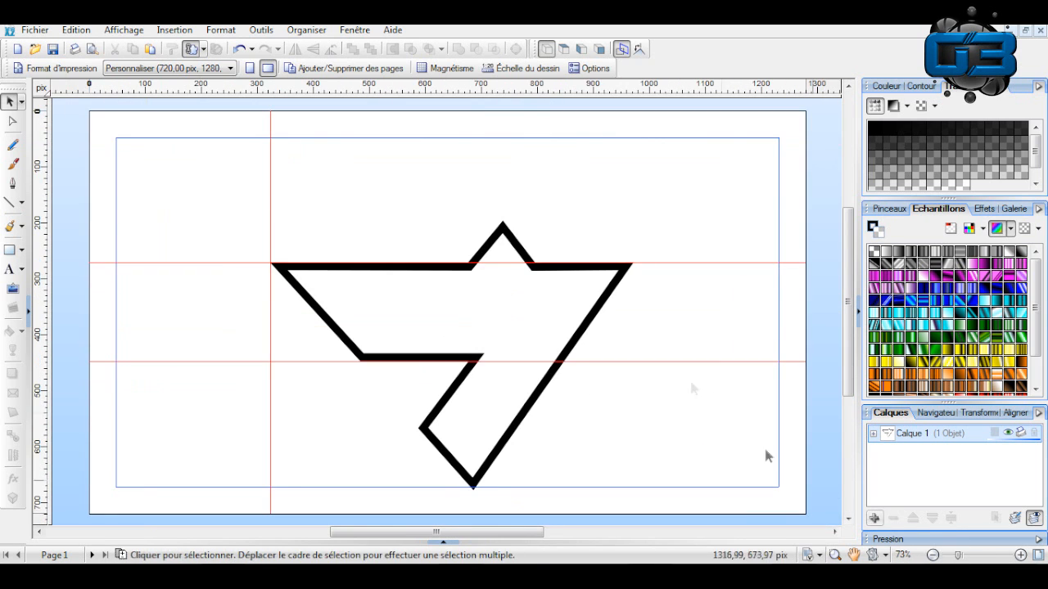
Delete the closed shape and remove the vertical guide and both horizontal guides from the page.
left_click_drag(206, 118, 691, 471)
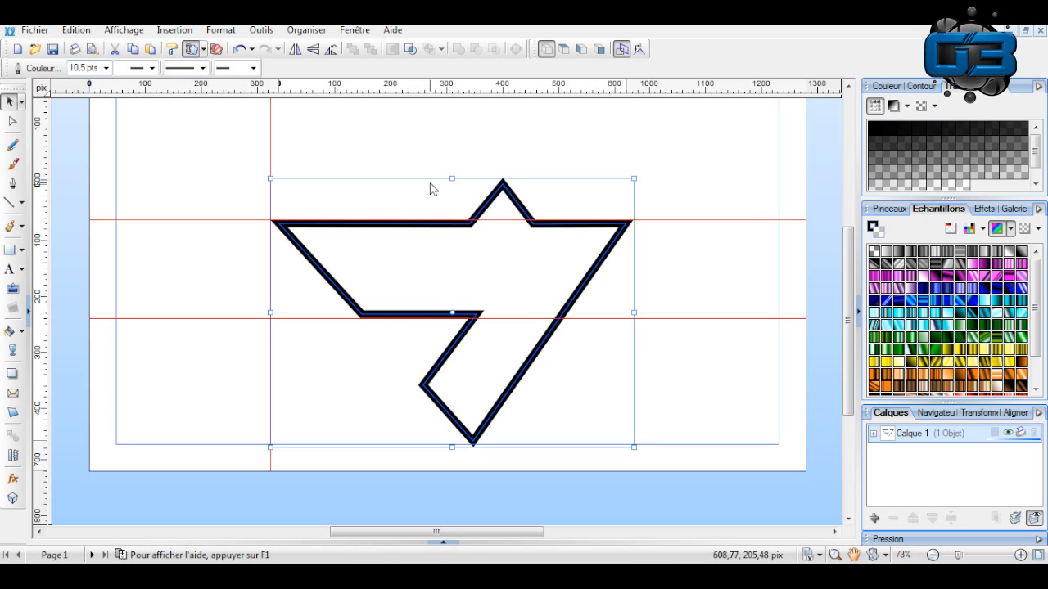
key("Delete")
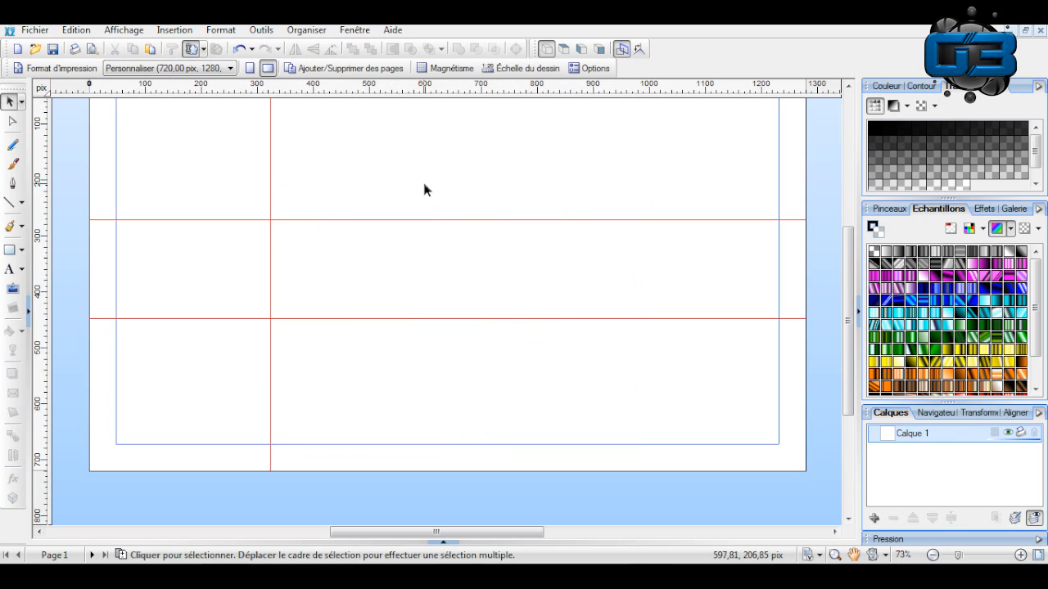
left_click_drag(271, 186, 49, 193)
left_click_drag(193, 220, 211, 87)
left_click_drag(237, 318, 276, 94)
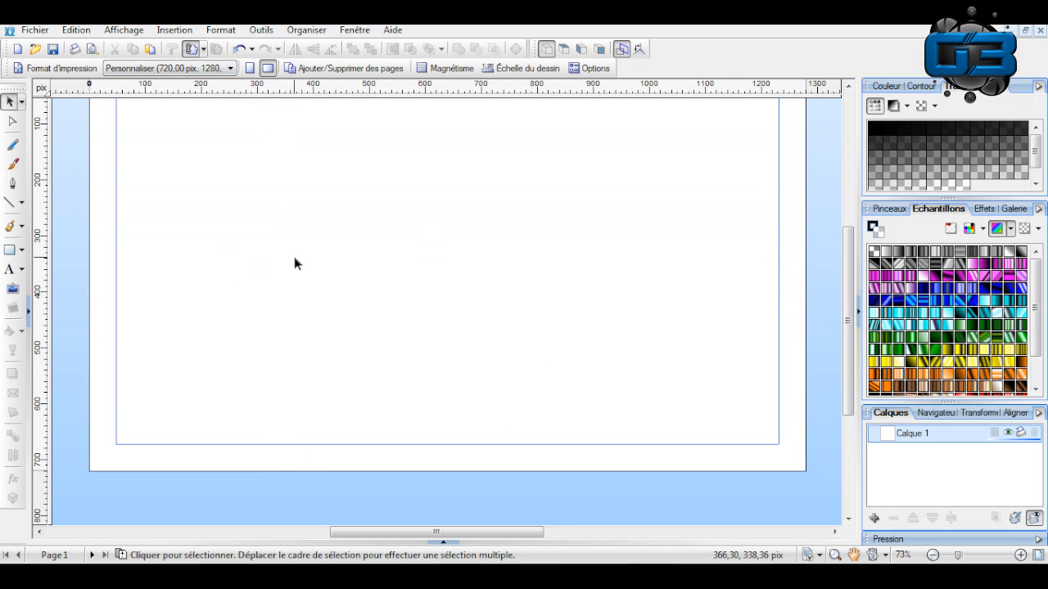
Draw an upright ellipse of about 422 by 611 pixels and move it near the page's horizontal centre.
scroll(318, 258, "up", 1)
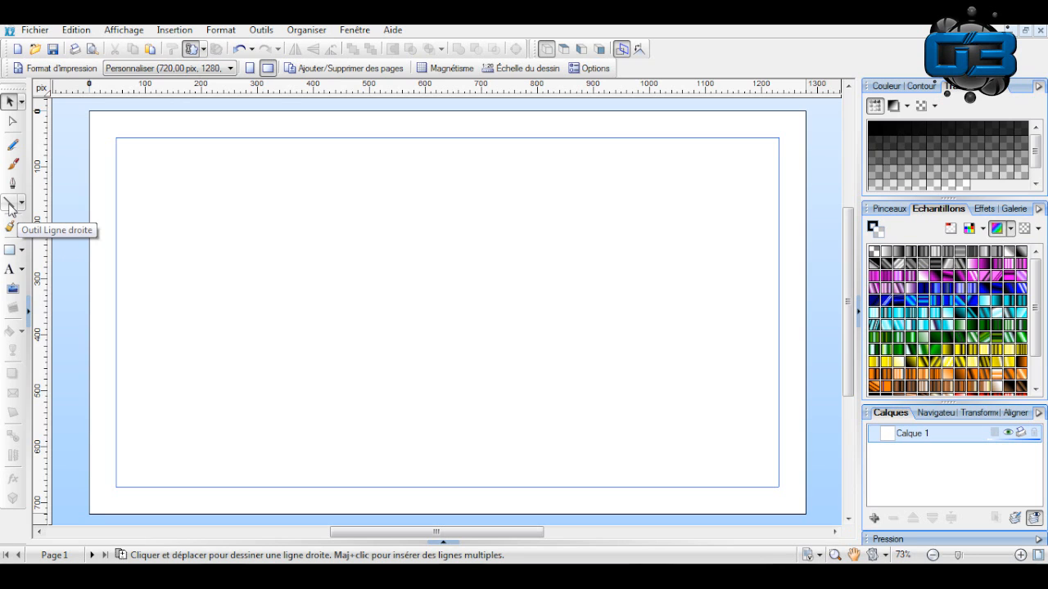
left_click(22, 251)
left_click(36, 276)
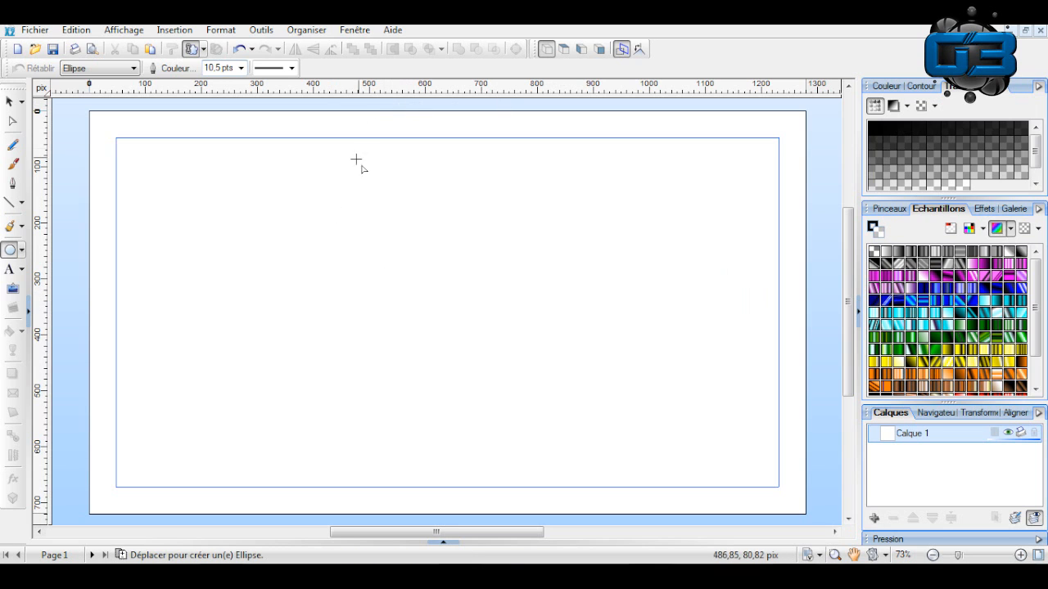
left_click_drag(367, 128, 603, 470)
left_click(10, 101)
left_click_drag(438, 149, 399, 147)
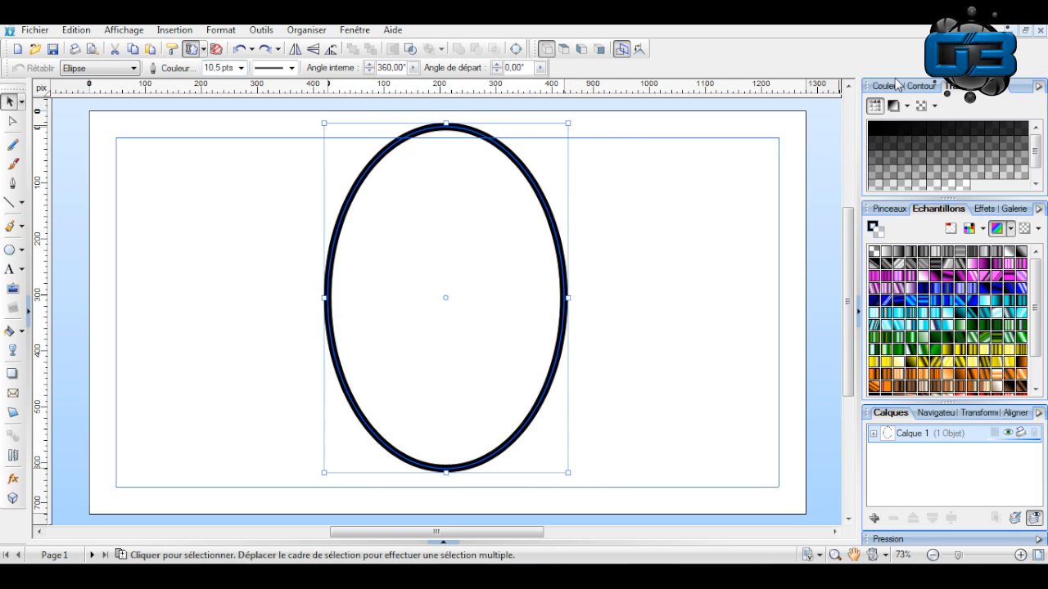
Set the ellipse to no fill and colour its outline pure red with hue 0, saturation 100, lightness 50.
left_click(898, 85)
left_click(1002, 163)
left_click(1001, 163)
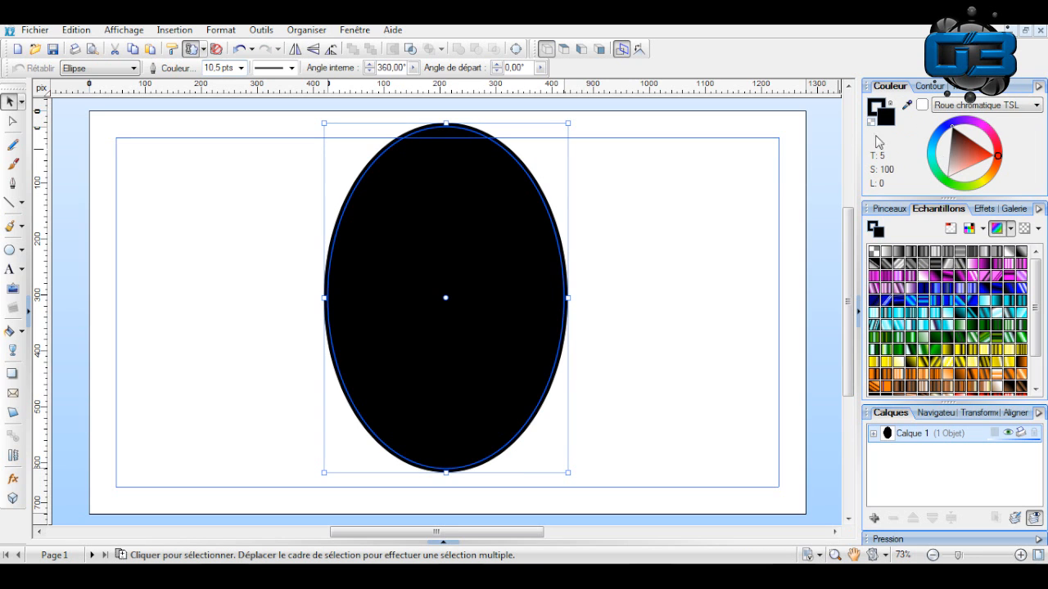
left_click(871, 122)
left_click(876, 108)
left_click_drag(982, 153, 1019, 159)
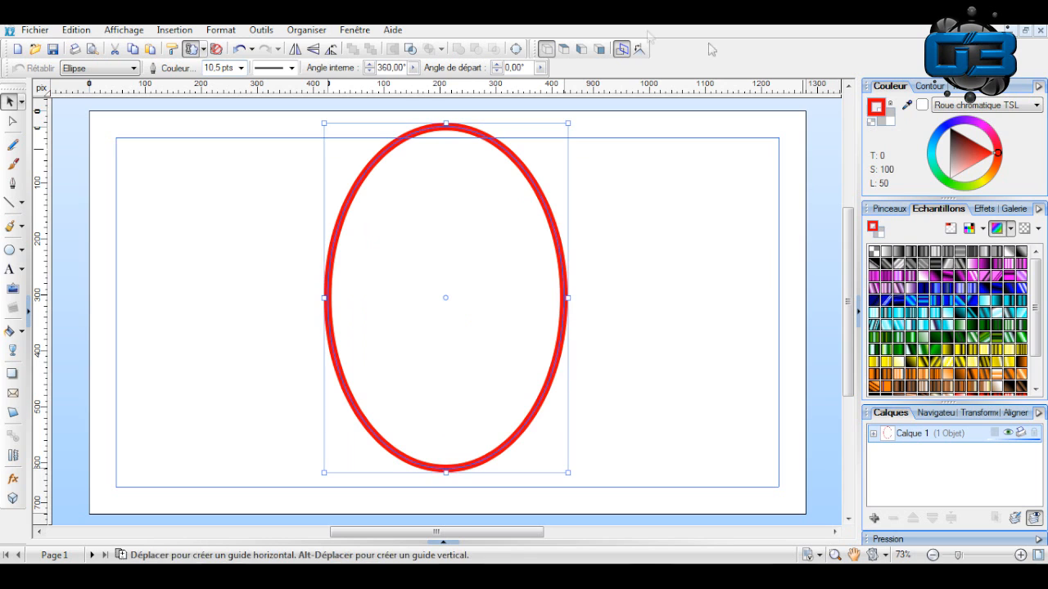
Thin the ellipse's outline to 1.1 pts.
left_click(926, 86)
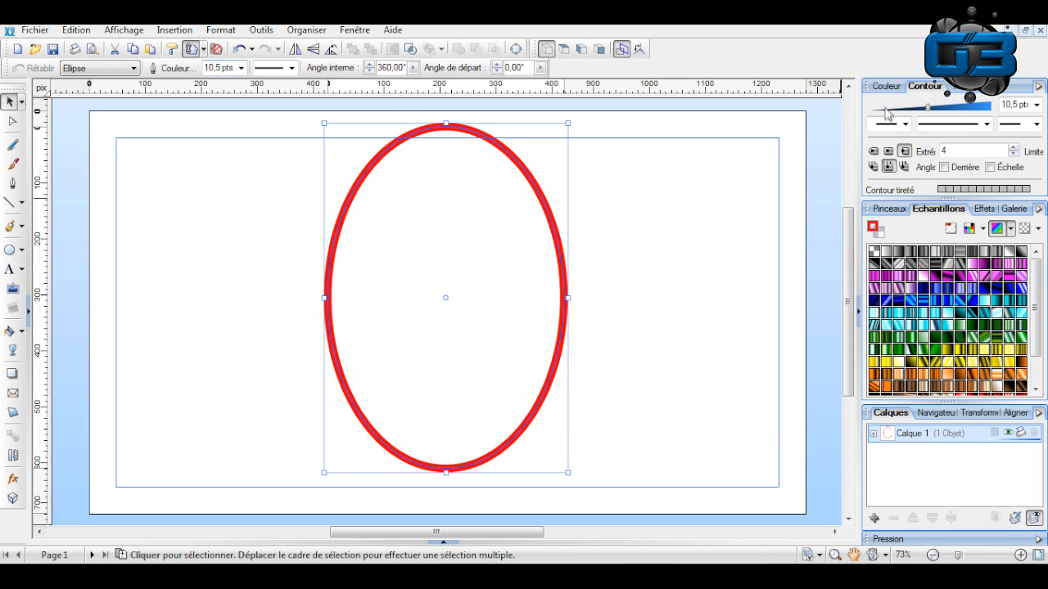
left_click(885, 111)
left_click(528, 232)
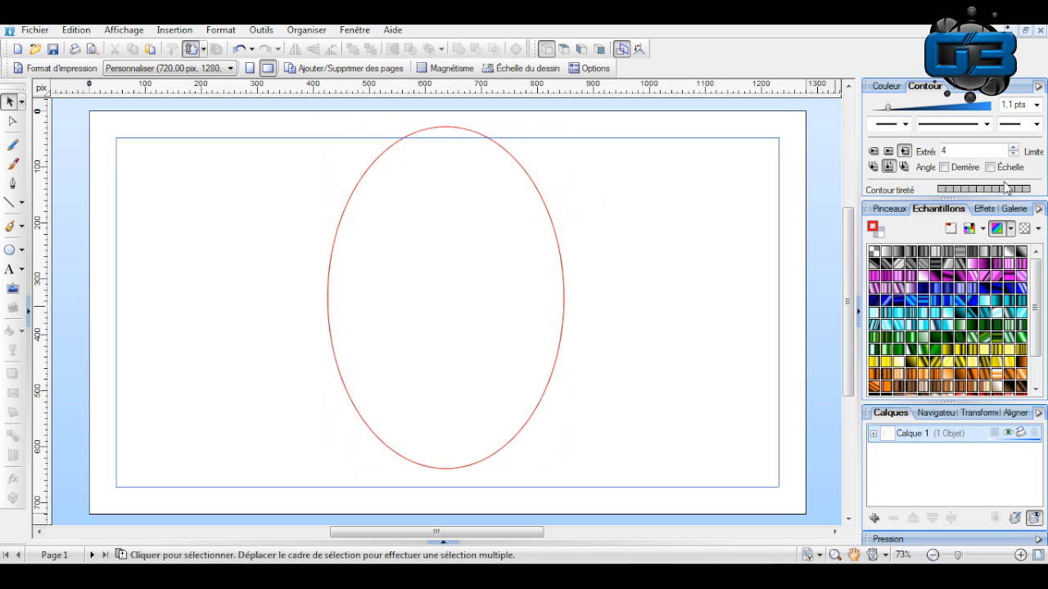
Add horizontal guides across the ellipse at about 290, 350 and 530 pixels, and a vertical guide near its middle at about 652 pixels.
left_click_drag(434, 87, 435, 306)
left_click_drag(417, 88, 418, 277)
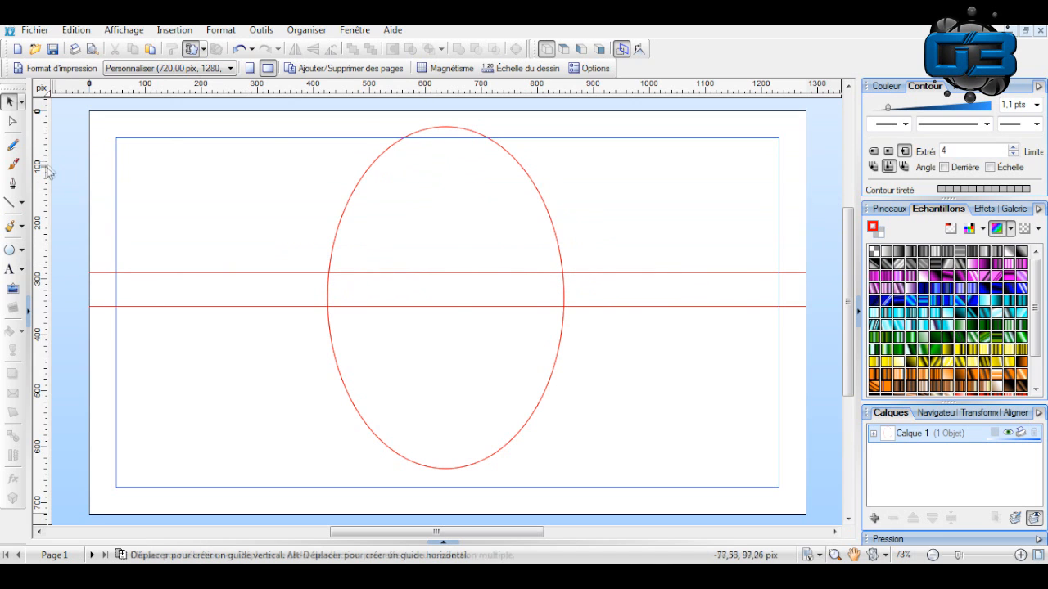
left_click_drag(45, 172, 457, 242)
left_click_drag(308, 88, 344, 406)
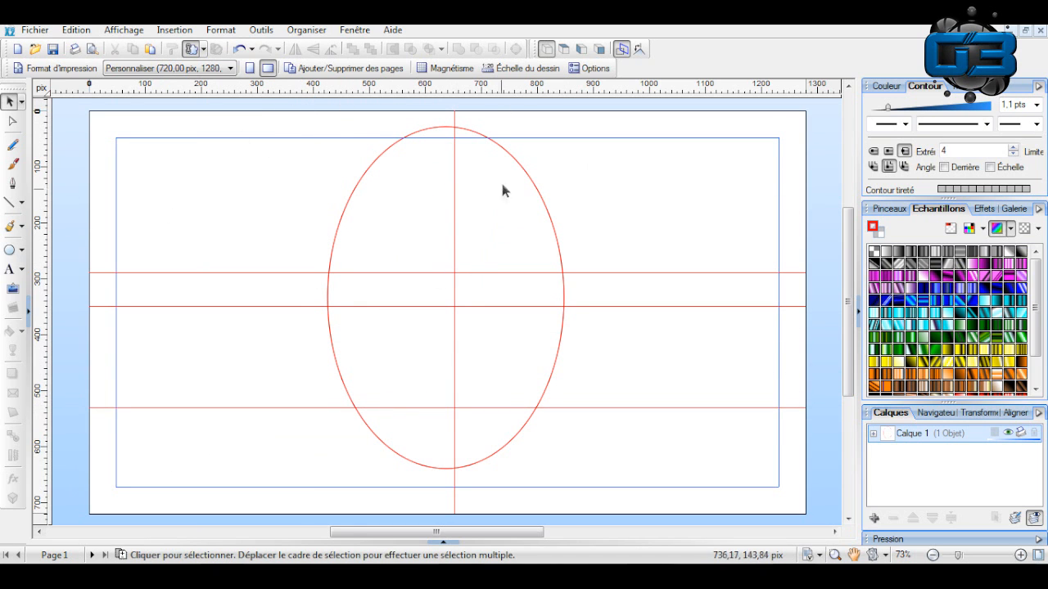
Move the ellipse slightly to the right to centre it on the vertical guide.
left_click(513, 158)
left_click_drag(520, 164, 532, 168)
left_click(608, 177)
scroll(601, 217, "down", 1)
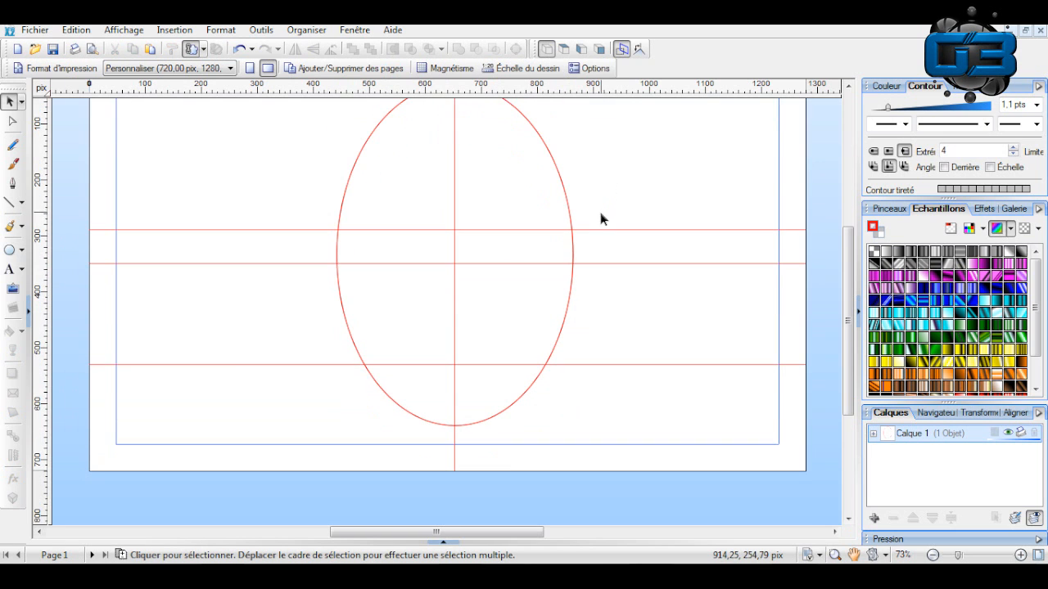
scroll(594, 233, "up", 1)
Convert the ellipse to curves and bring up its nodes with the Node tool.
left_click(544, 186)
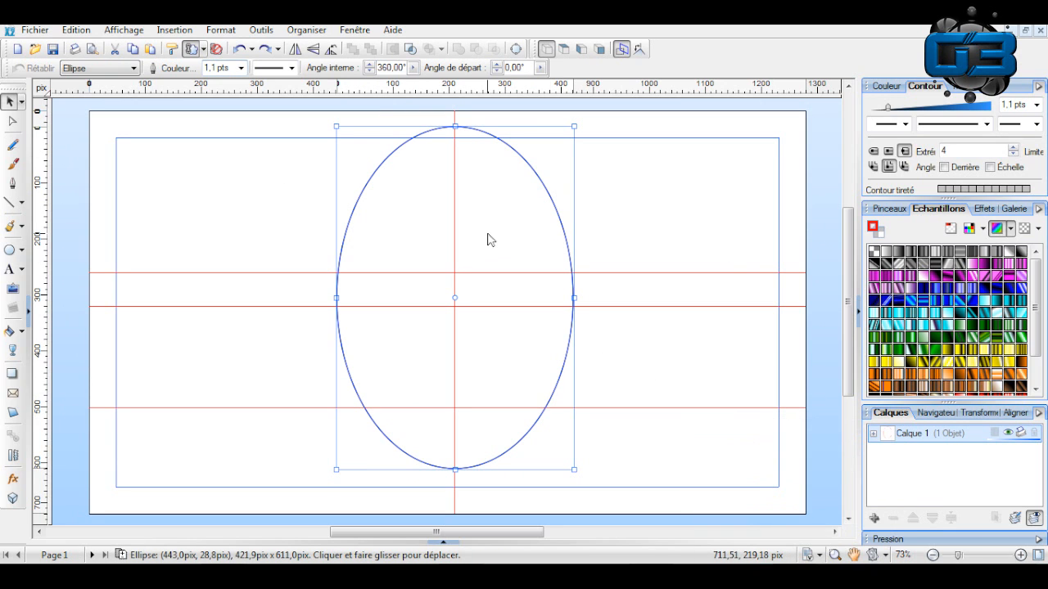
left_click(514, 50)
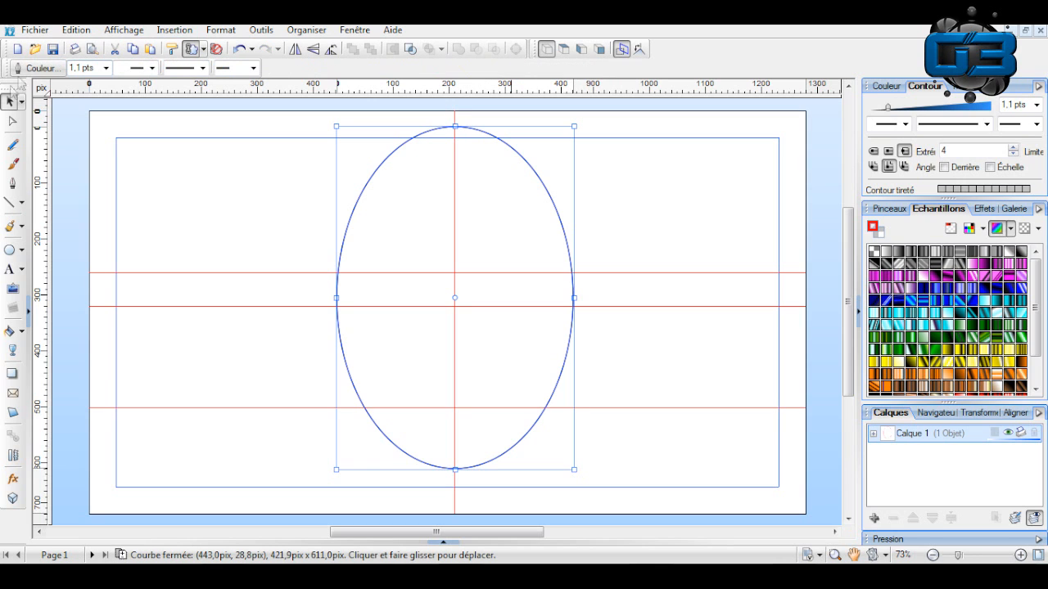
left_click(11, 123)
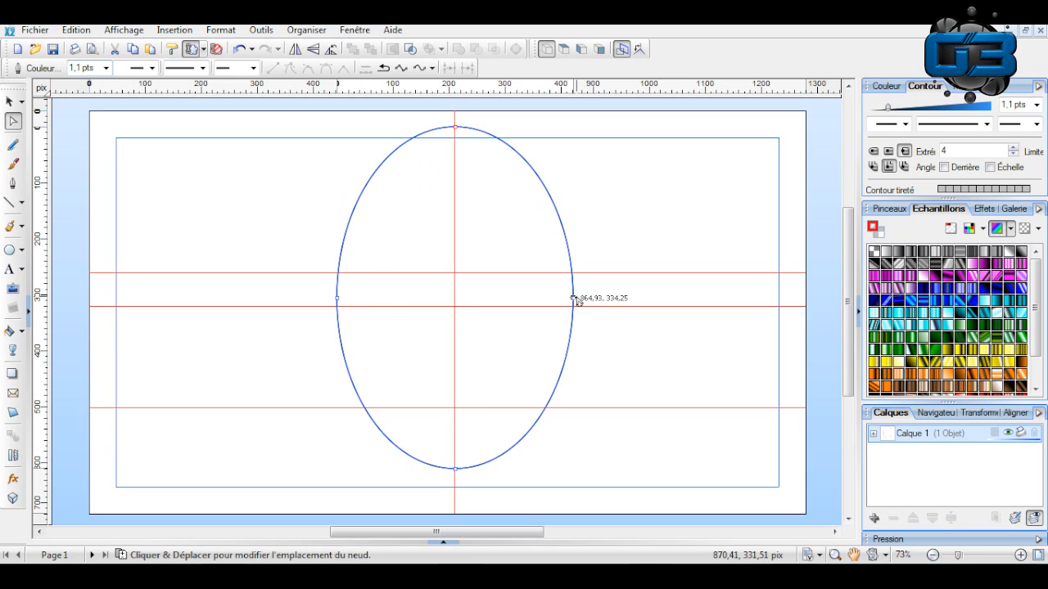
Reshape the ellipse into a rounder head about 497 by 523 pixels by moving its side nodes outward and its top and bottom nodes inward.
left_click_drag(573, 299, 594, 298)
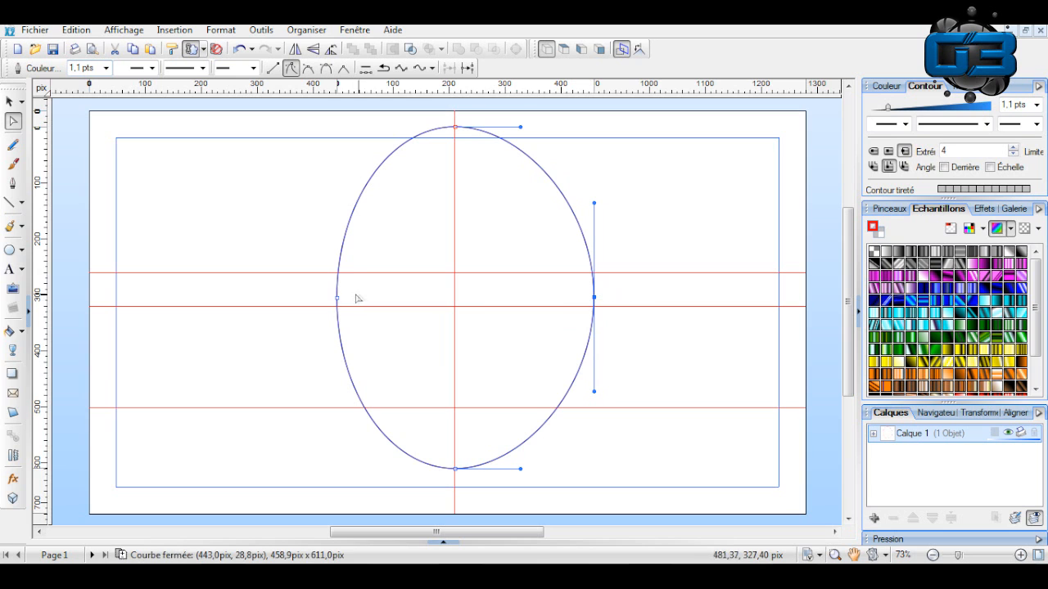
left_click_drag(337, 298, 317, 301)
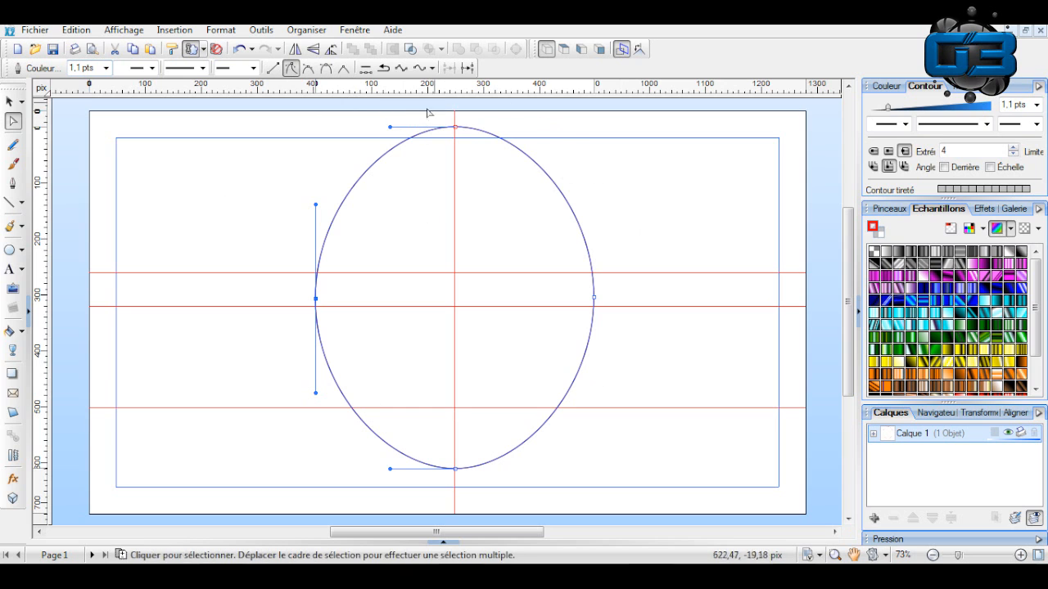
left_click_drag(455, 468, 456, 447)
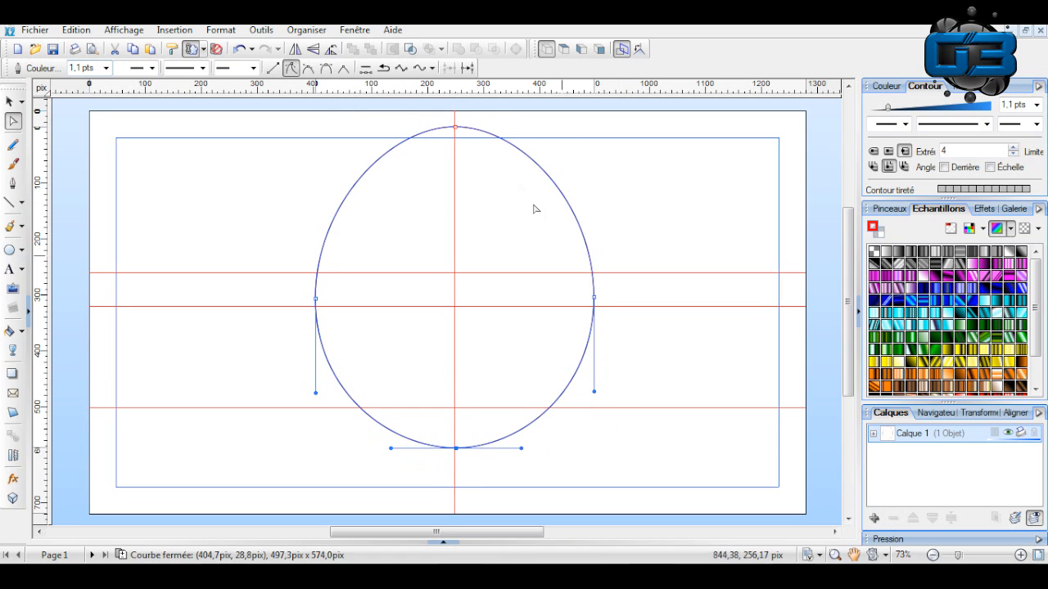
left_click_drag(456, 127, 455, 160)
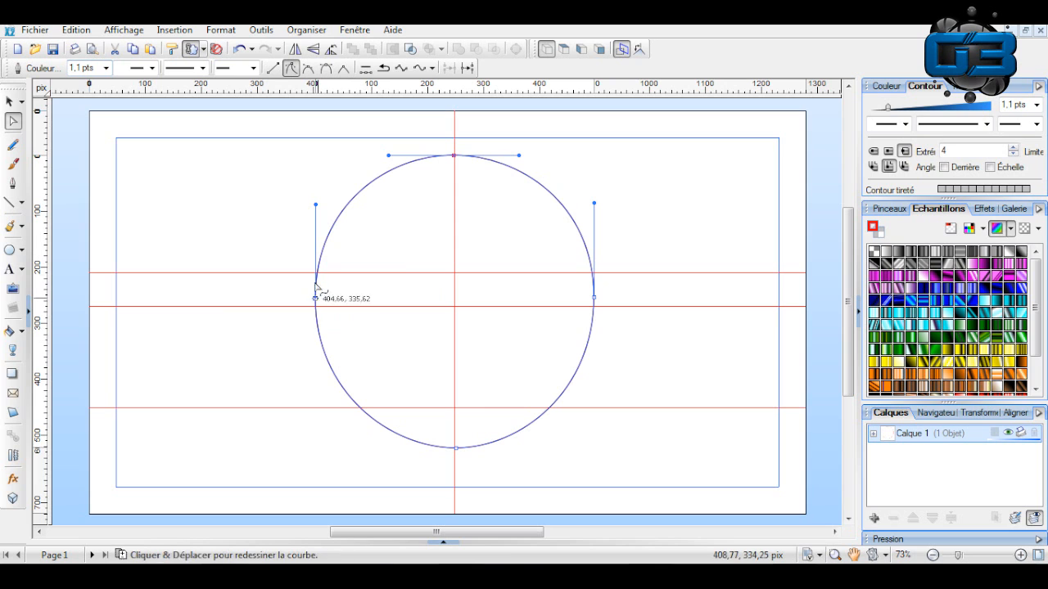
Add a node on each side of the head at the lowest horizontal guide and move both inward to narrow the jaw.
double_click(360, 407)
double_click(550, 409)
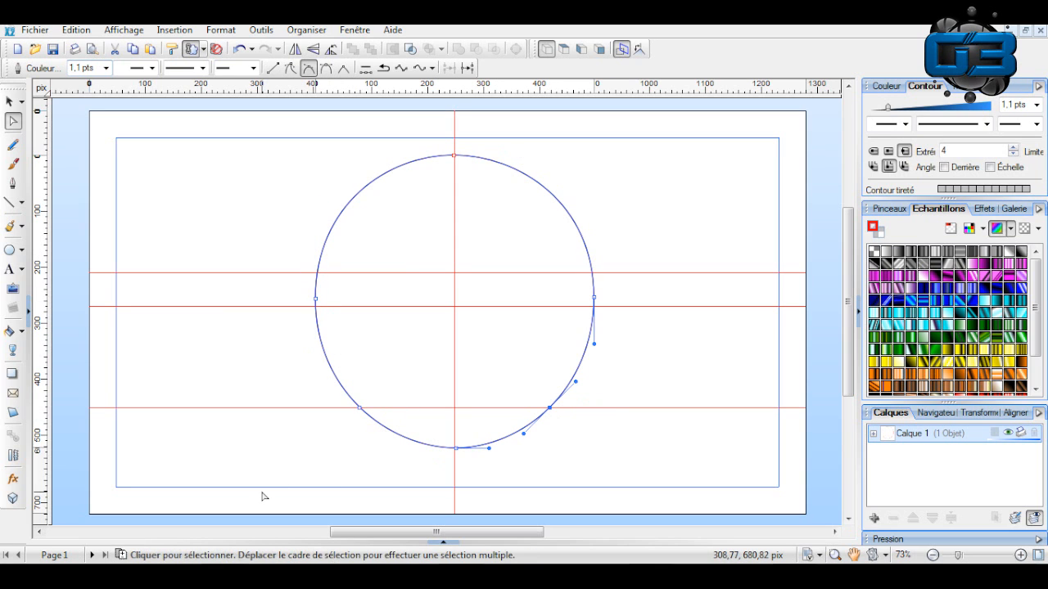
mouse_move(549, 419)
left_mouse_down()
mouse_move(561, 416)
mouse_move(532, 421)
left_mouse_up()
left_click_drag(361, 410, 375, 414)
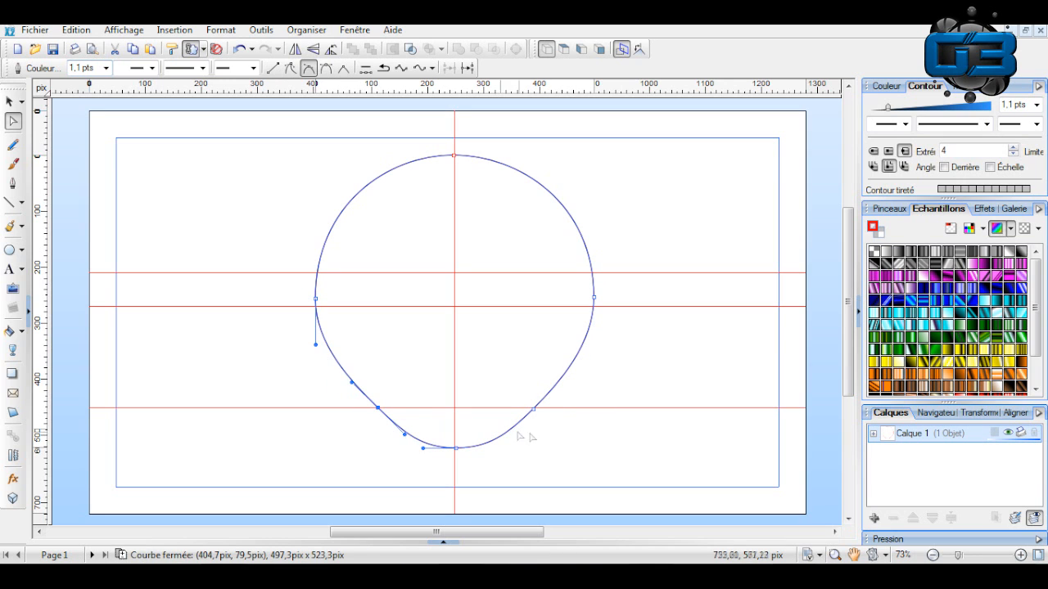
left_click(554, 442)
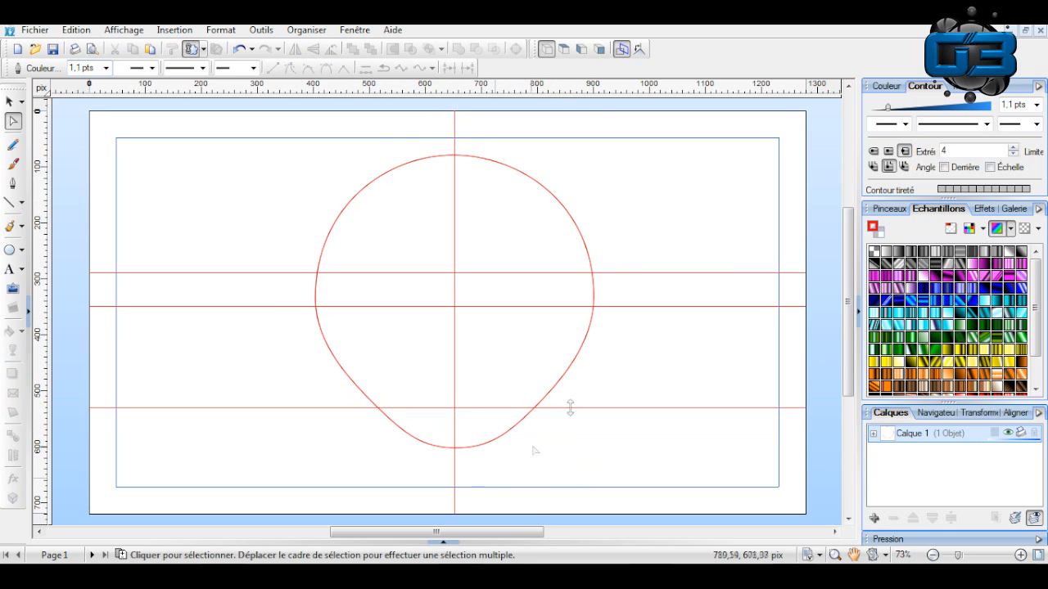
Adjust the upper handles of both jaw nodes outward and down to round the cheeks above the chin.
left_click(533, 415)
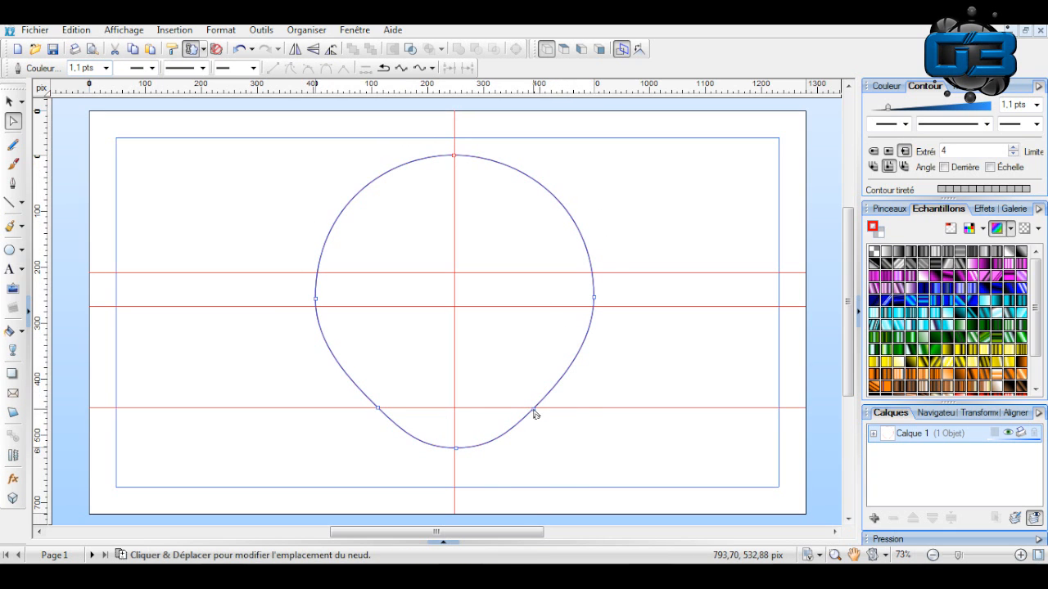
left_click(535, 412)
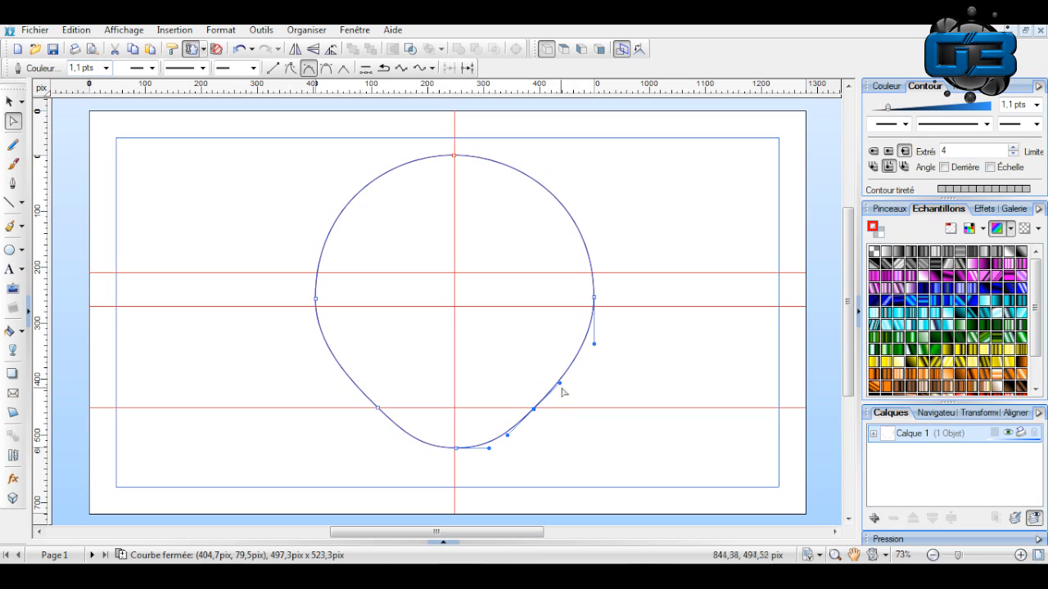
left_click_drag(562, 383, 570, 398)
left_click(376, 407)
left_click_drag(350, 381, 344, 387)
left_click(289, 404)
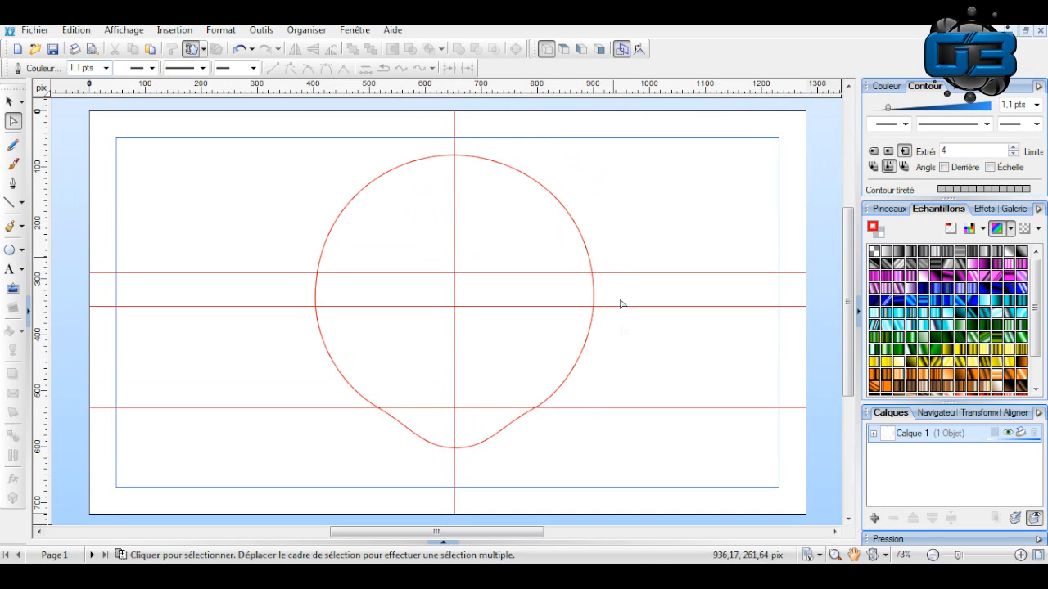
Draw a closed four-sided eye shape with straight lines between the two upper horizontal guides, on the left half of the head.
left_click(10, 252)
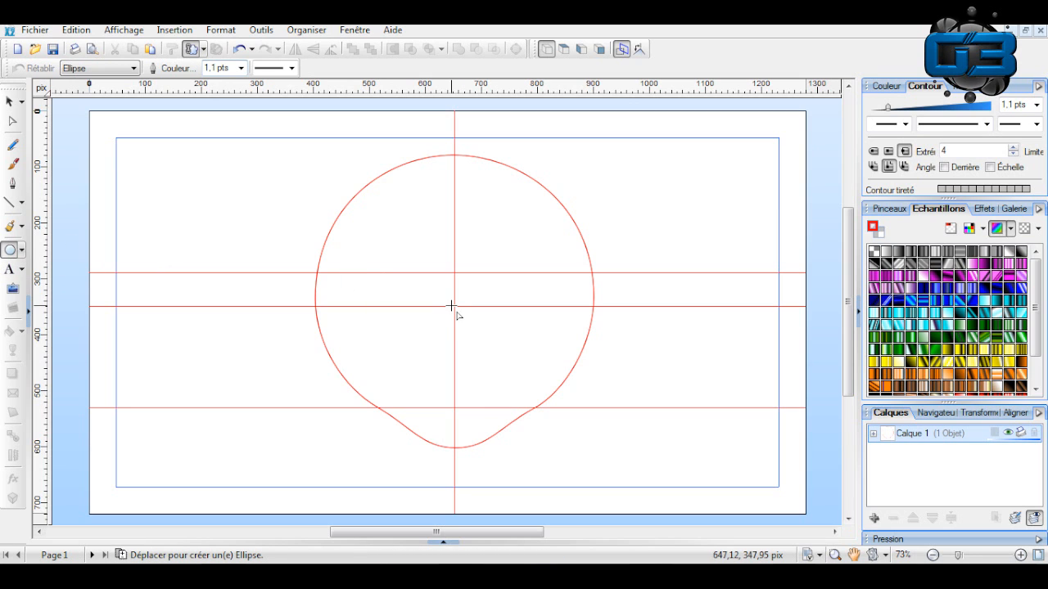
left_click(10, 202)
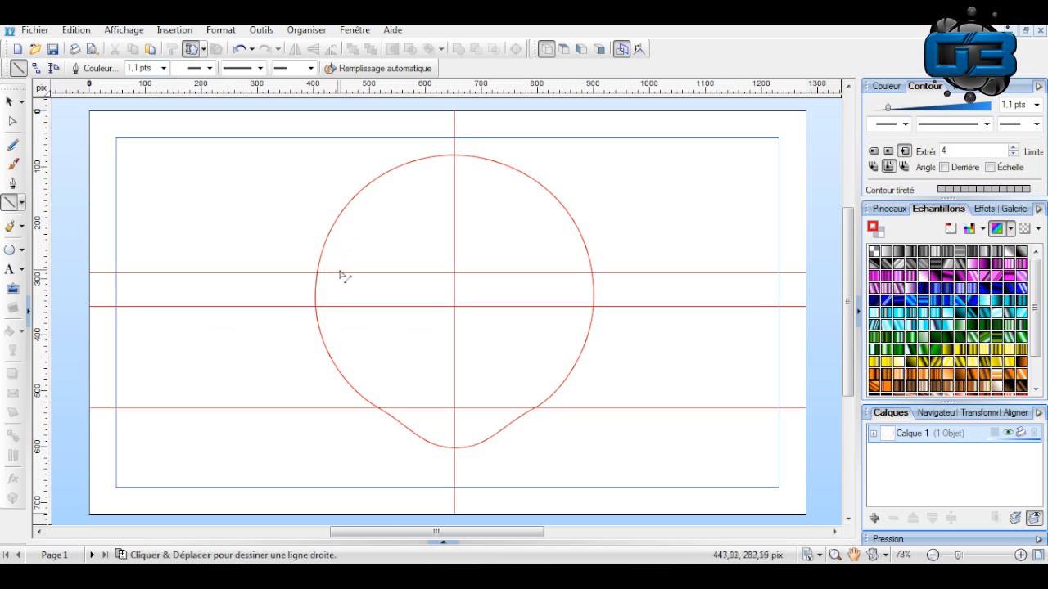
mouse_move(340, 274)
left_mouse_down()
mouse_move(433, 276)
mouse_move(451, 309)
mouse_move(376, 309)
mouse_move(340, 274)
left_mouse_up()
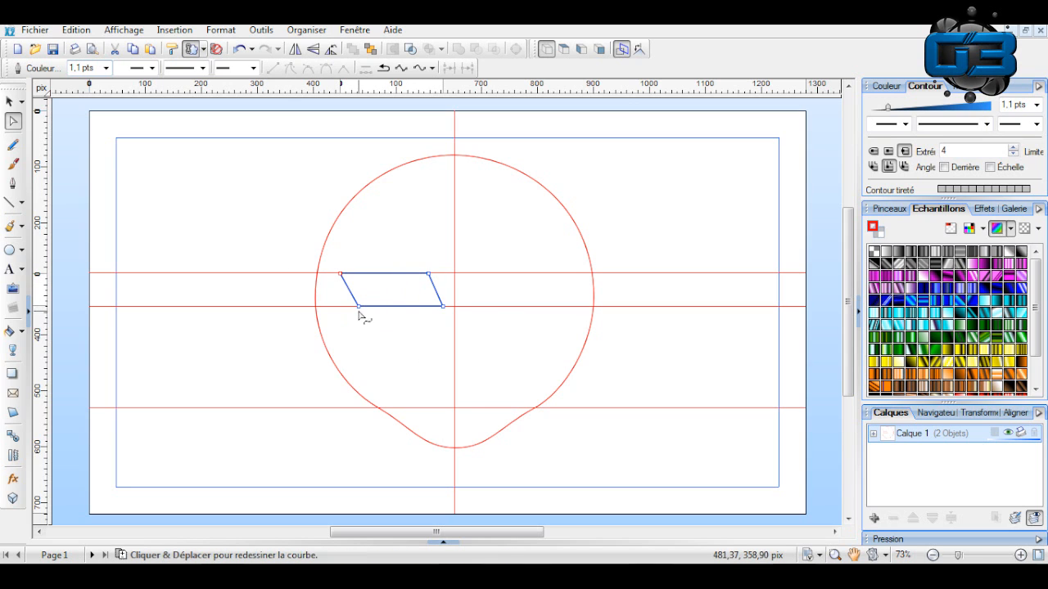
Shift the eye shape's lower-left corner inward and bend its top, left and right edges into curves.
left_click_drag(359, 307, 372, 266)
left_click_drag(438, 292, 440, 292)
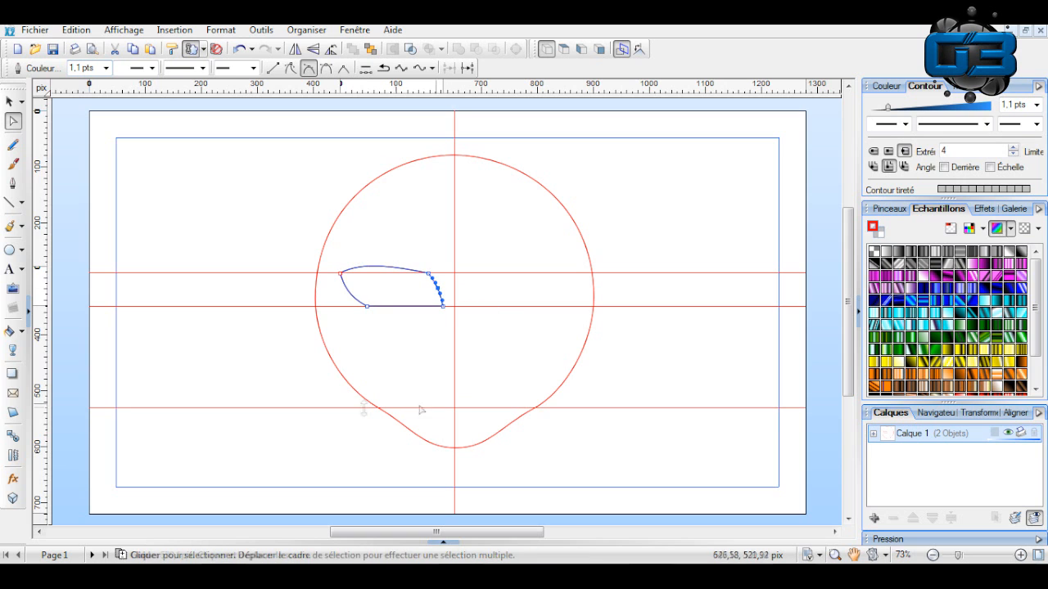
left_click(9, 101)
left_click(151, 171)
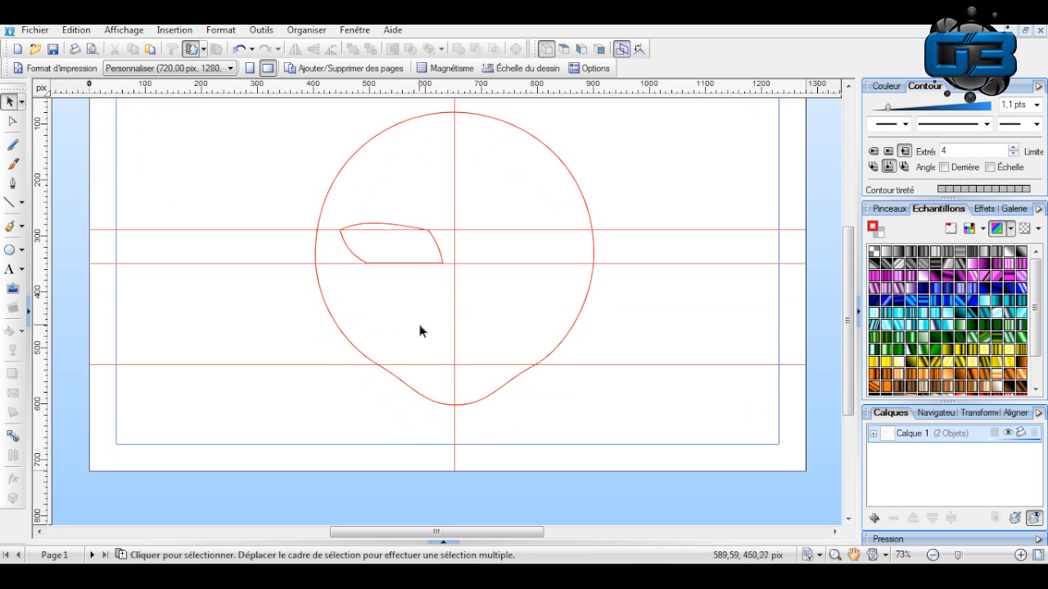
Scale the eye shape down slightly and colour its outline black.
left_click(351, 268)
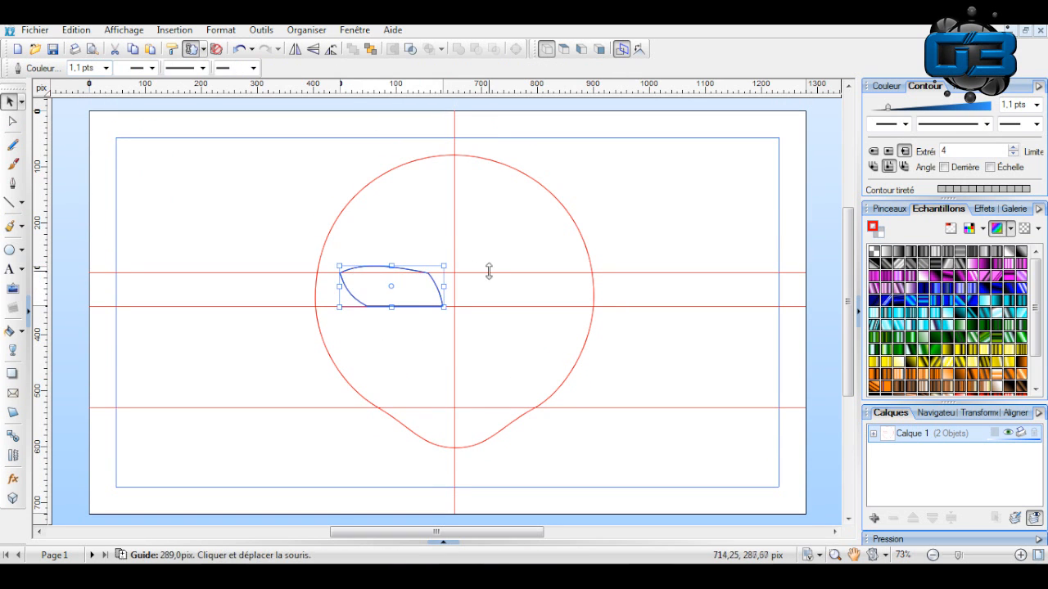
left_click_drag(443, 307, 402, 296)
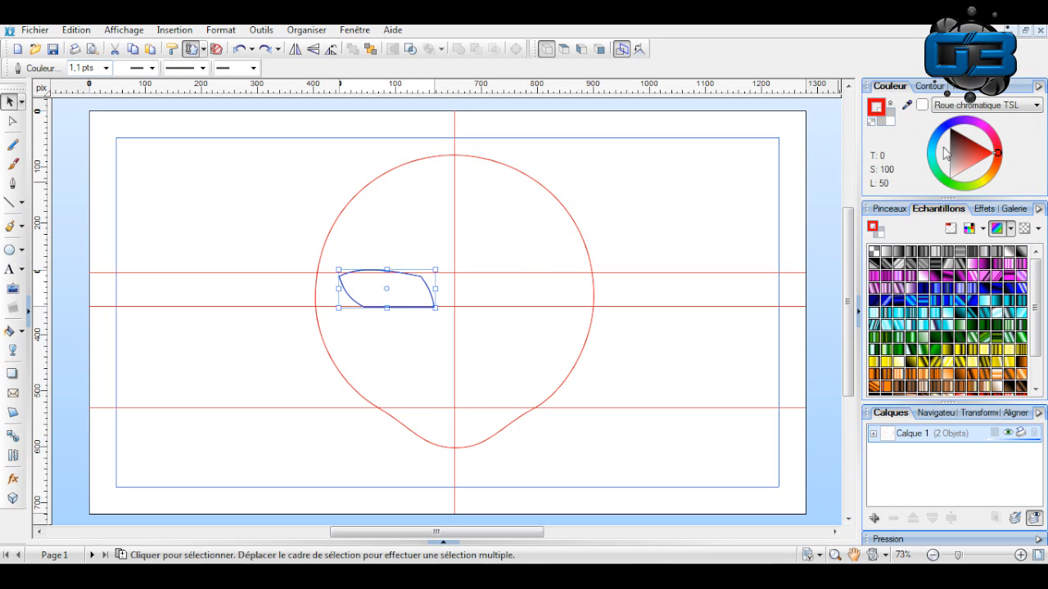
left_click_drag(954, 148, 867, 58)
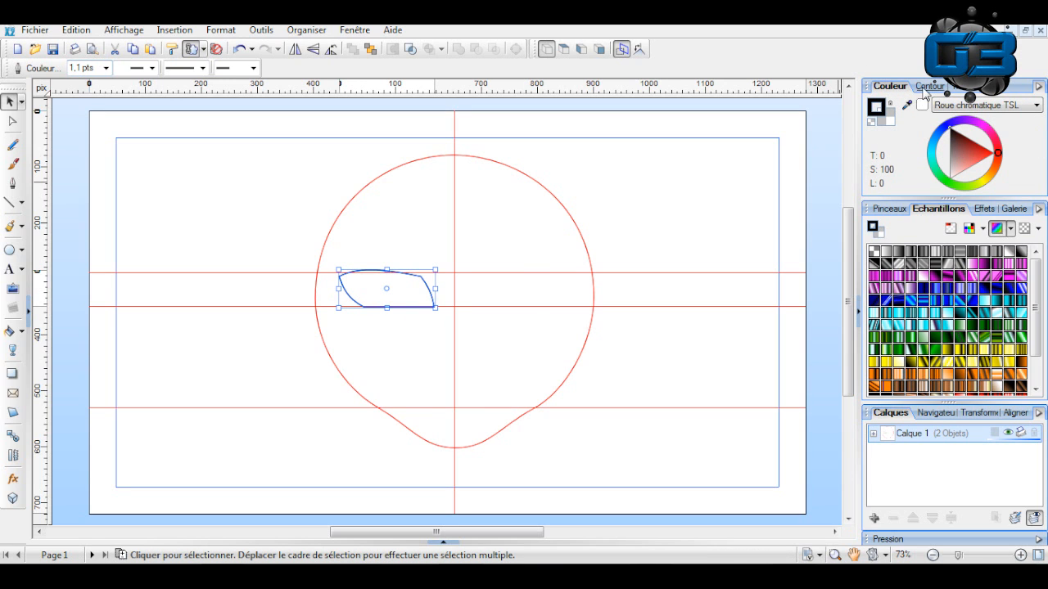
Duplicate the eye shape, shrink the copy to about 148 by 58 pixels and position it inside the original.
mouse_move(179, 191)
left_mouse_down()
mouse_move(171, 214)
mouse_move(478, 362)
left_mouse_up()
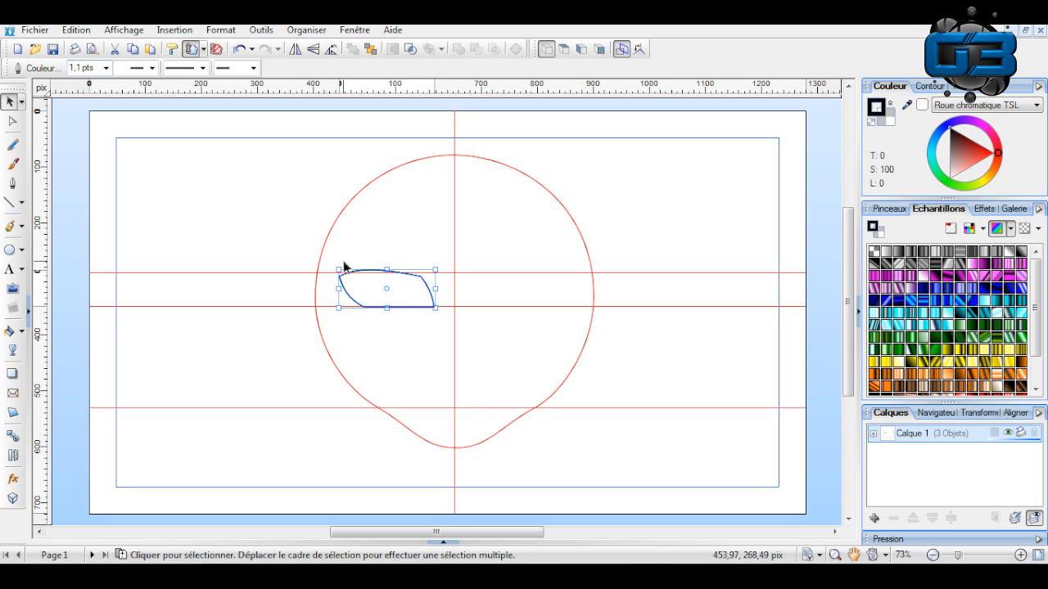
left_click_drag(341, 264, 351, 274)
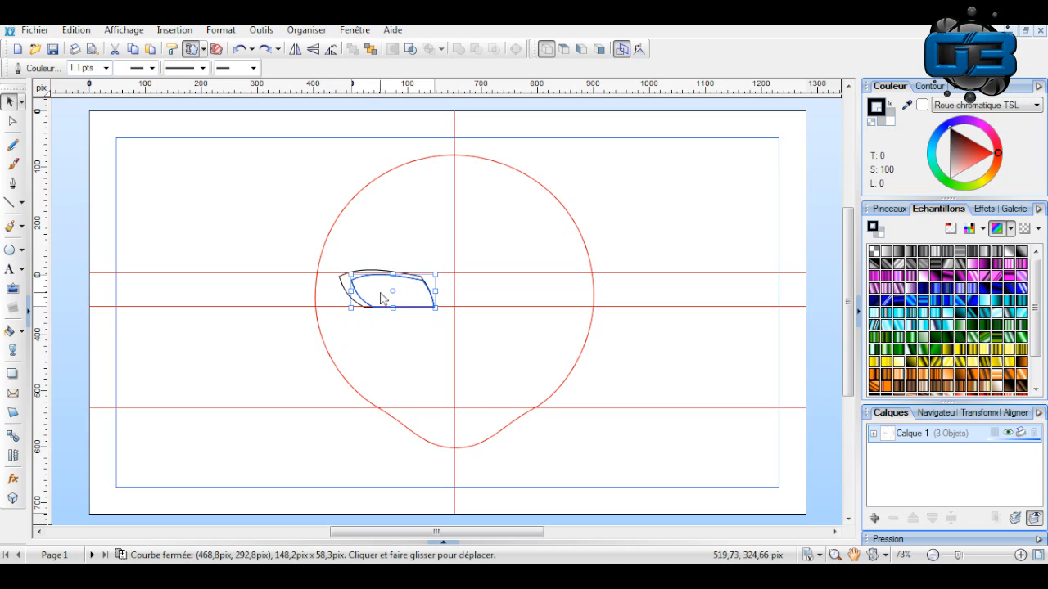
mouse_move(410, 299)
left_mouse_down()
mouse_move(383, 270)
mouse_move(404, 249)
mouse_move(409, 300)
left_mouse_up()
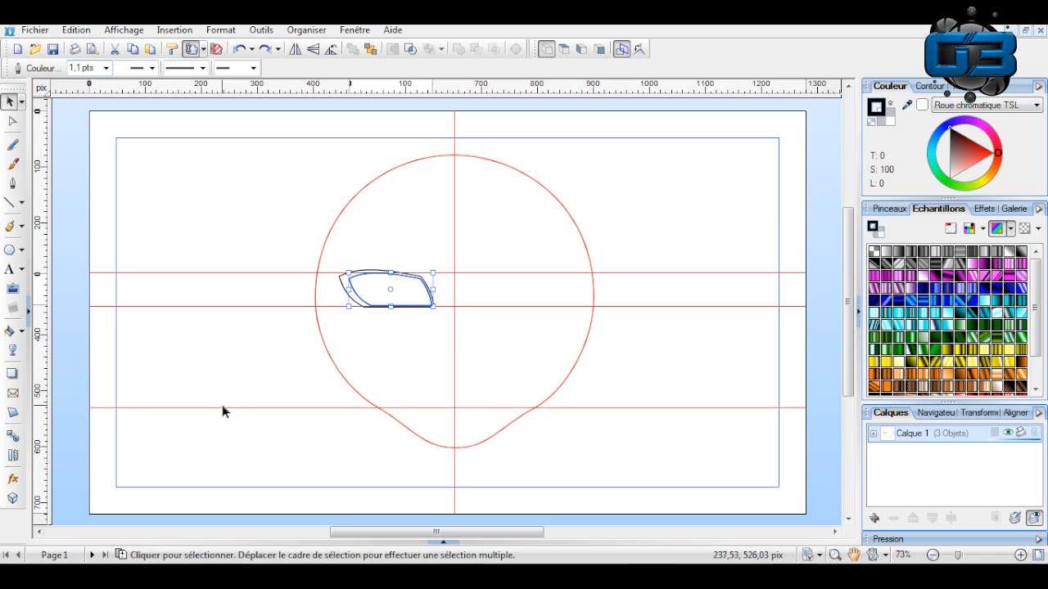
Fill the outer eye shape with black and the inner copy with white.
left_click(338, 282)
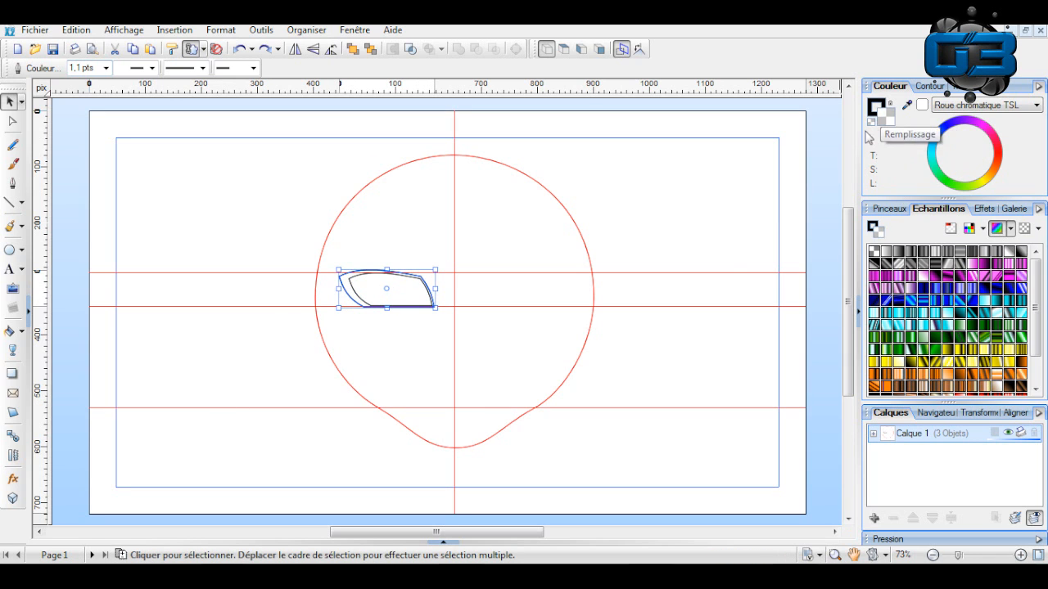
left_click(939, 139)
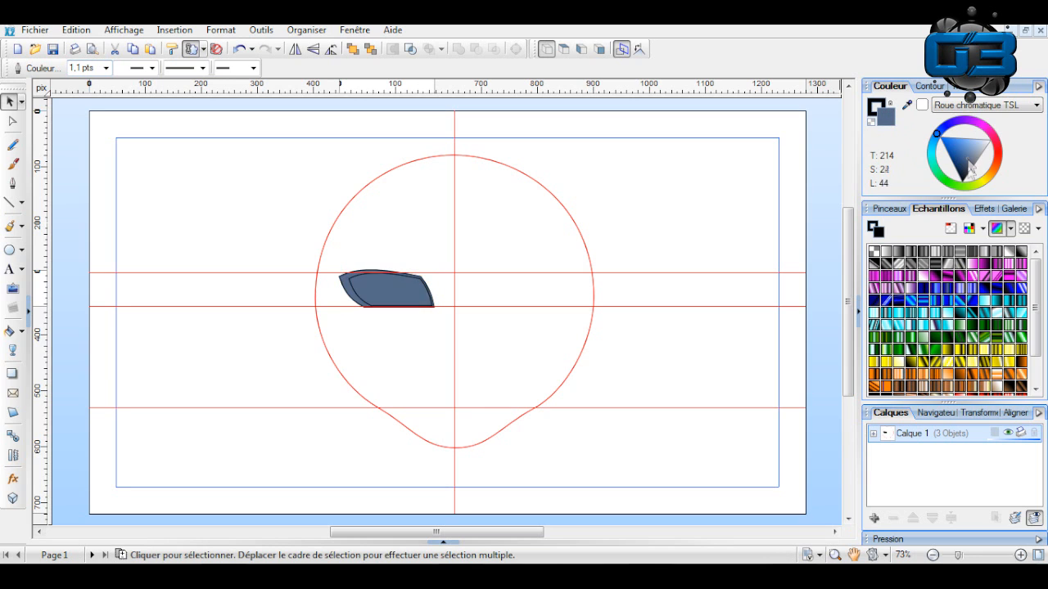
left_click(358, 289)
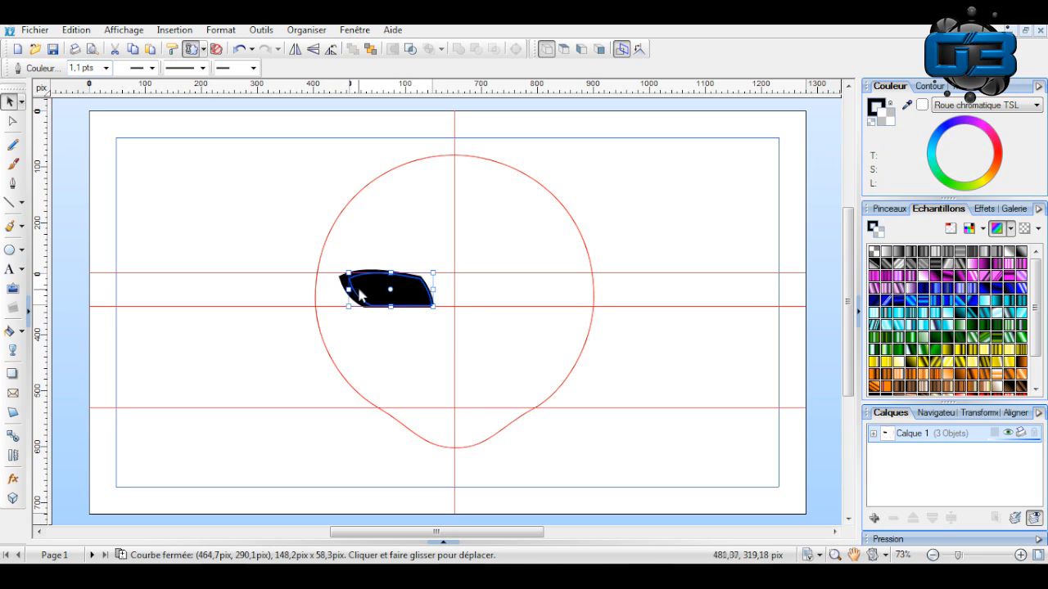
left_click(922, 107)
left_click(224, 158)
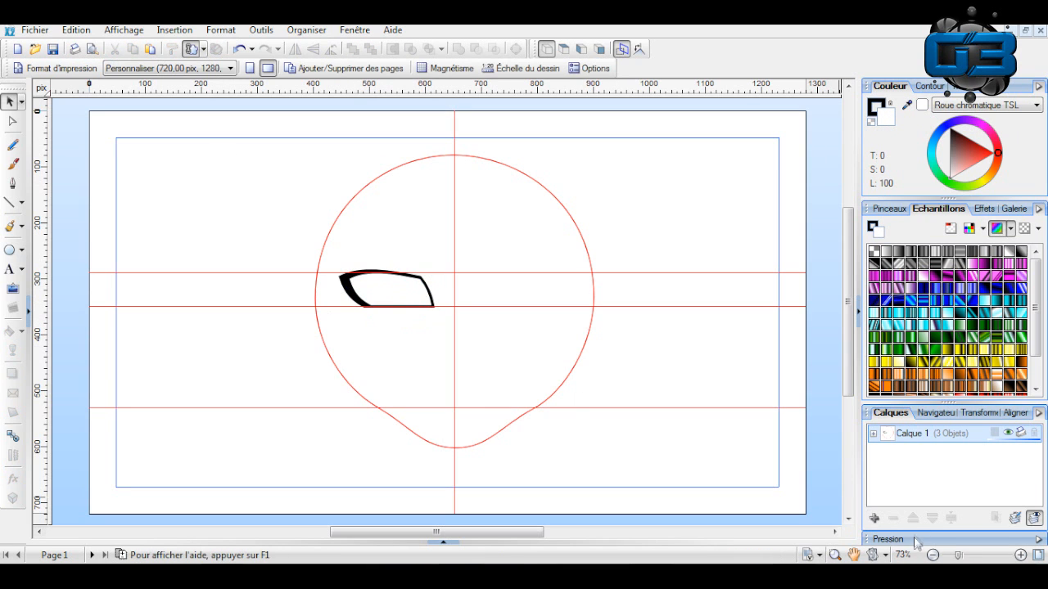
Move the highest horizontal guide up to about 150 pixels and draw a white ellipse about 84 pixels wide over the eye as an iris.
left_click(963, 556)
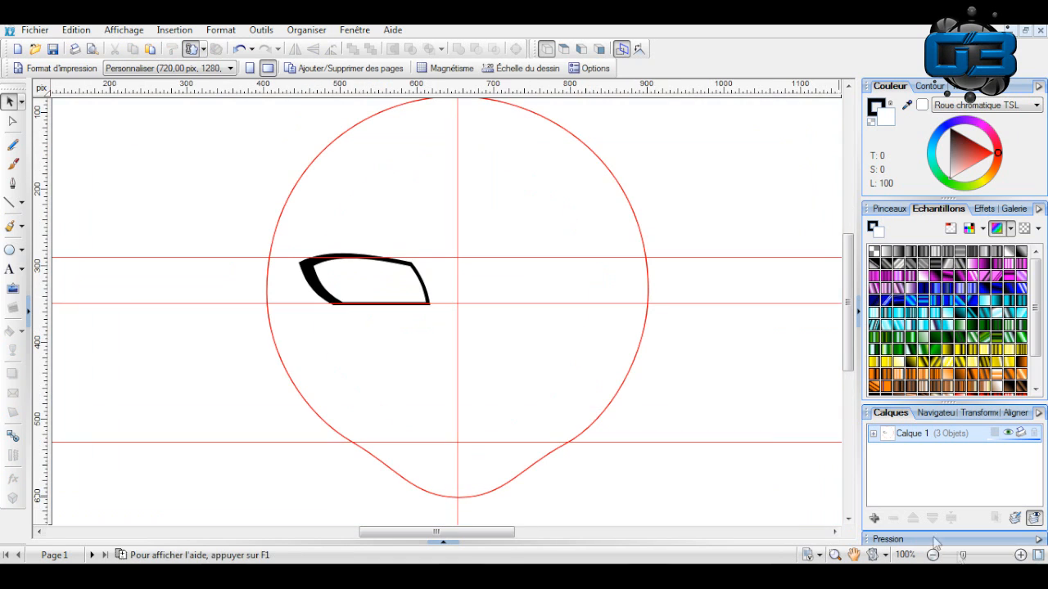
left_click_drag(540, 257, 514, 153)
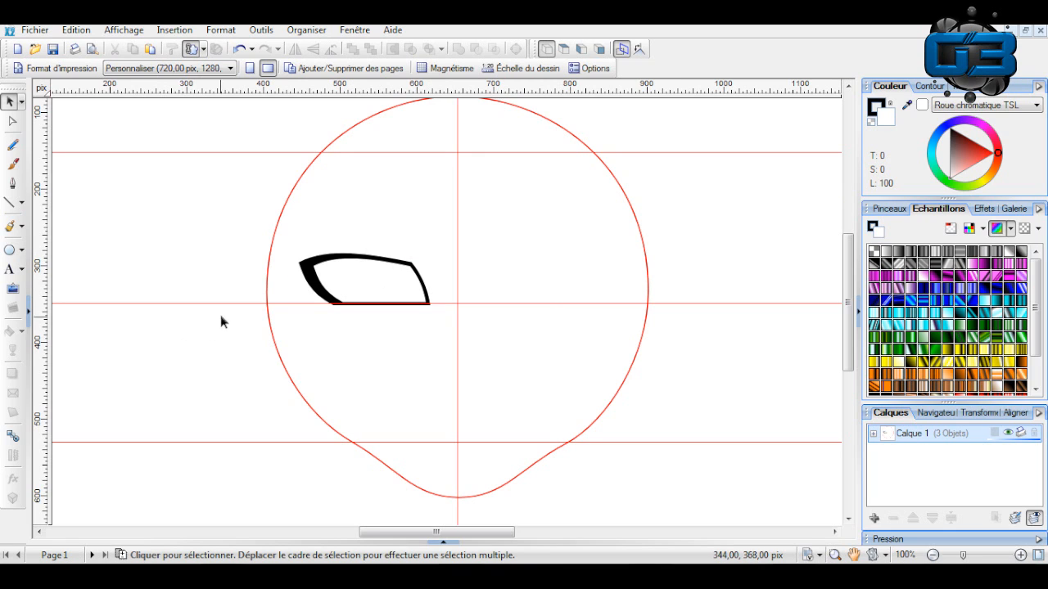
left_click(12, 250)
left_click_drag(326, 246, 422, 322)
left_click_drag(422, 245, 357, 270)
left_click(8, 103)
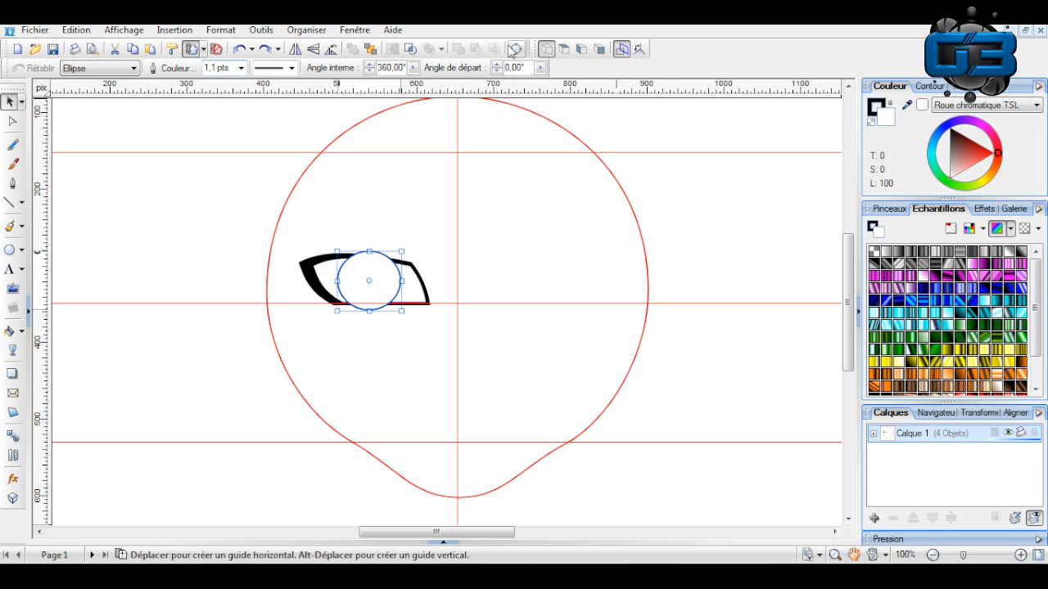
Convert the iris ellipse to curves and add four nodes where it crosses the upper and lower edges of the eye.
left_click(515, 49)
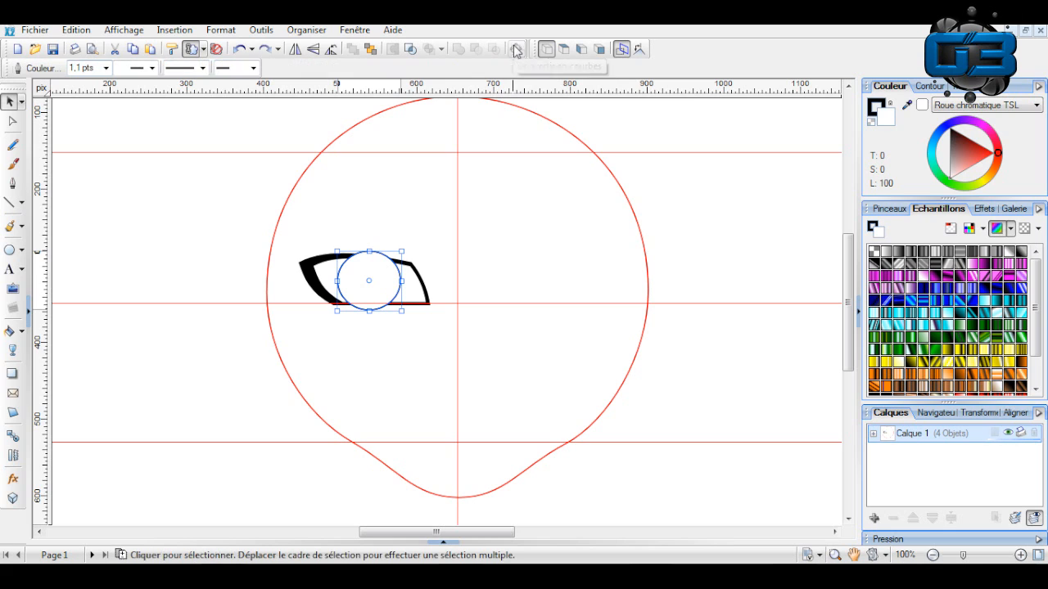
left_click(11, 121)
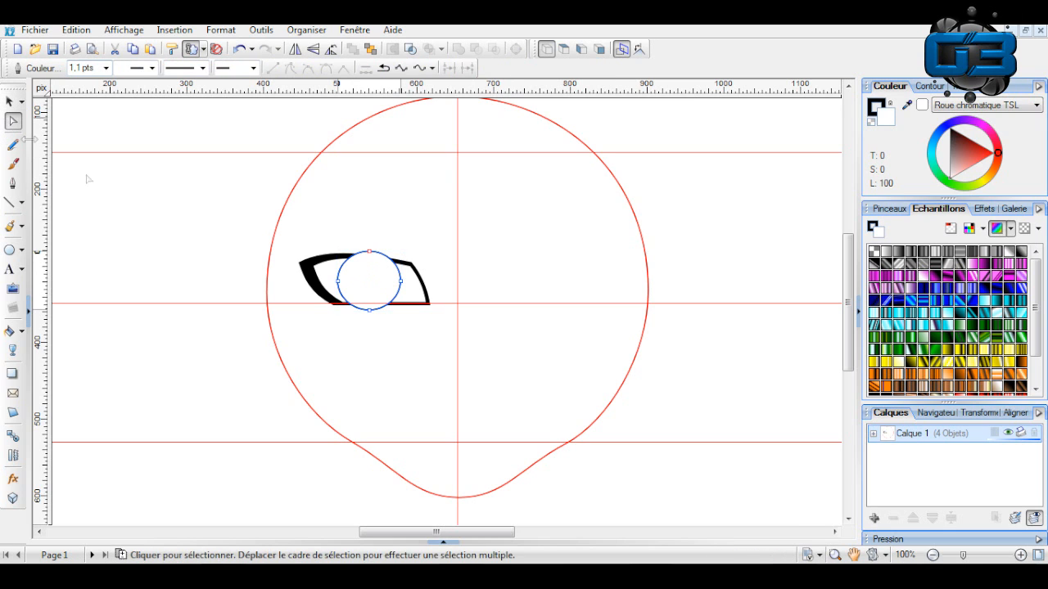
left_click(351, 261)
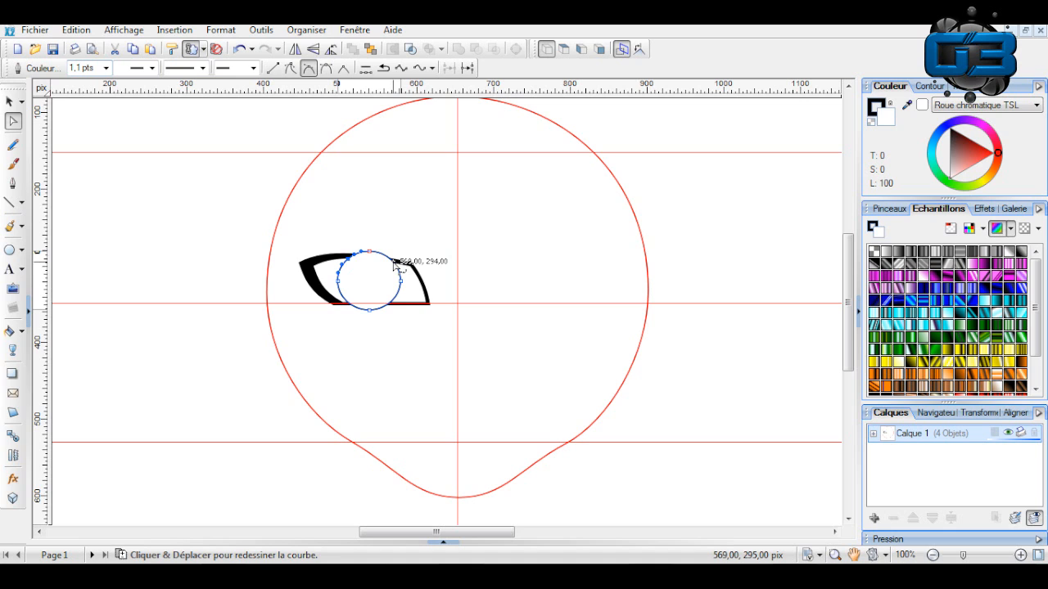
left_click(394, 265)
left_click(354, 301)
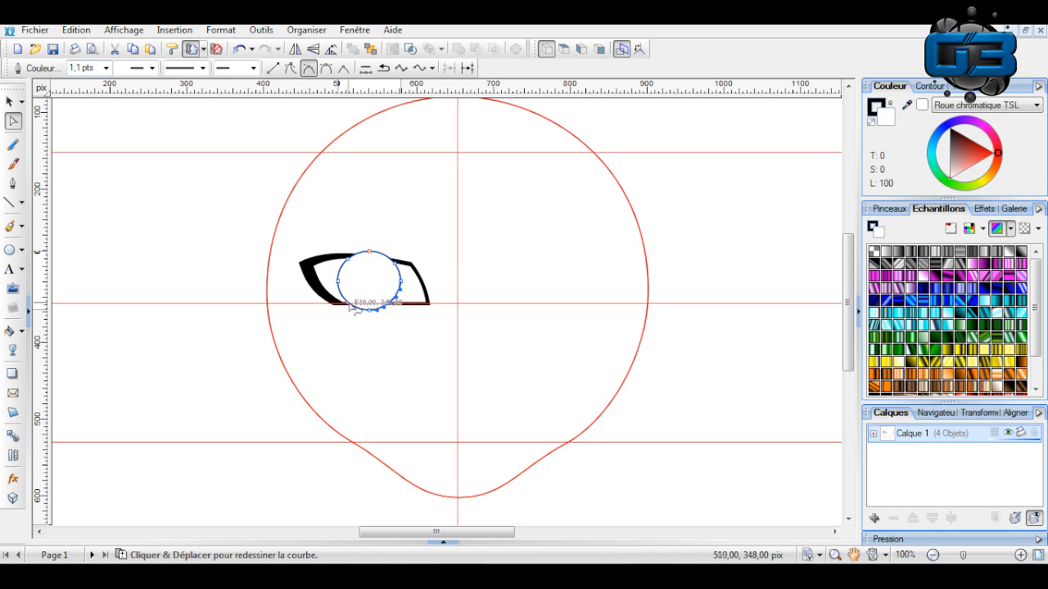
Delete the iris's topmost and bottommost nodes to flatten it against the eyelids.
left_click(375, 251)
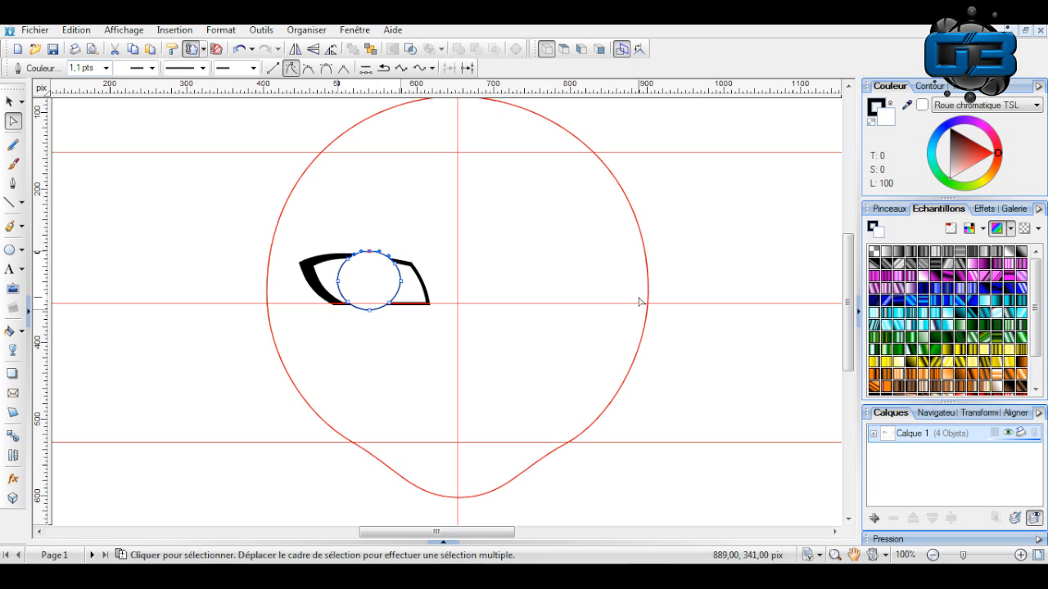
key("Delete")
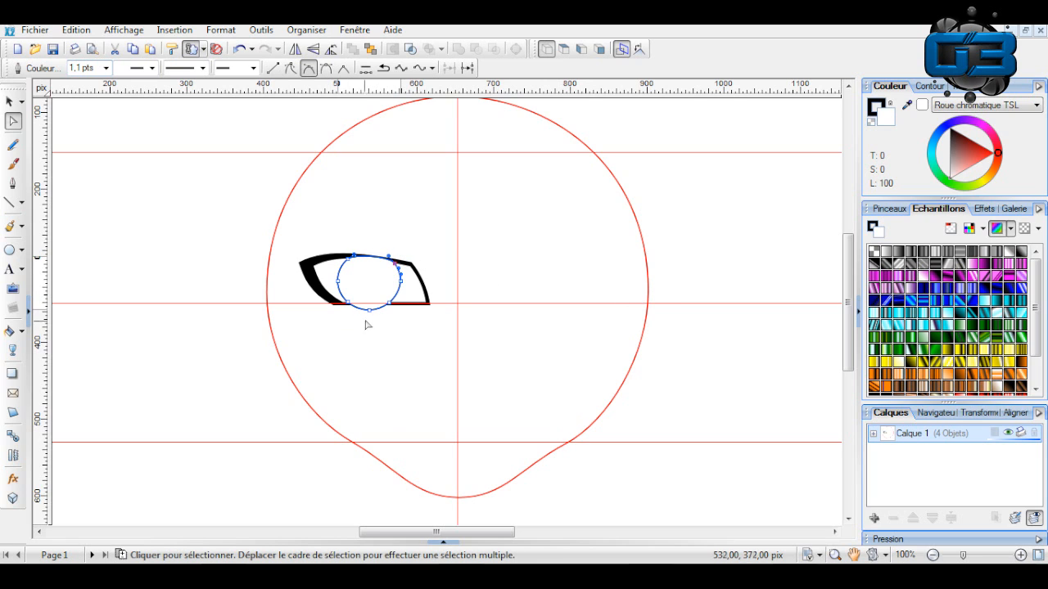
left_click(369, 310)
key("Delete")
left_click(143, 262)
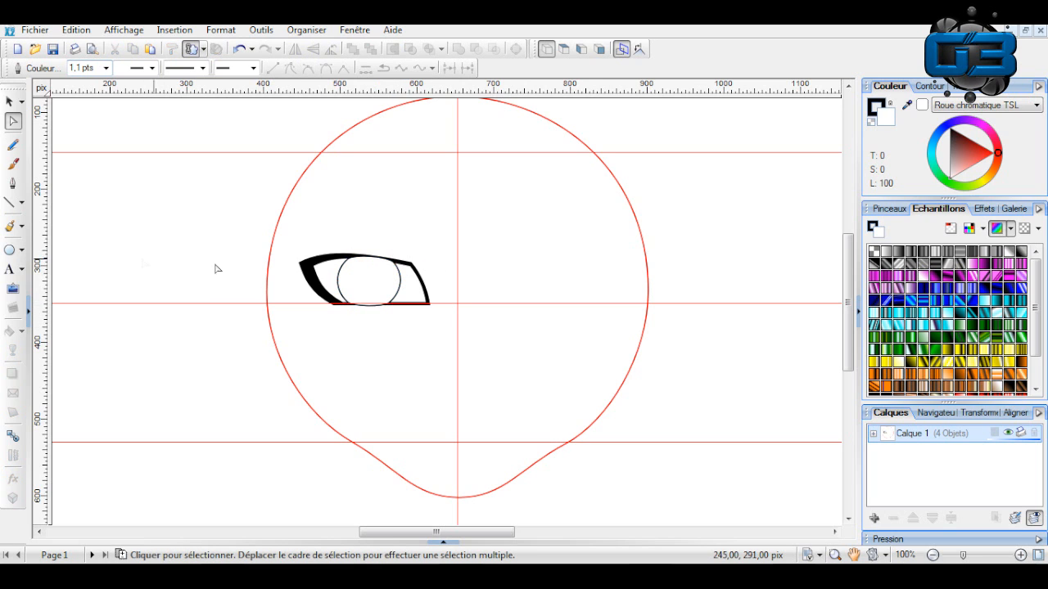
Reshape the iris's upper edge so it runs along the upper eyelid between the two upper corner nodes.
left_click(401, 273)
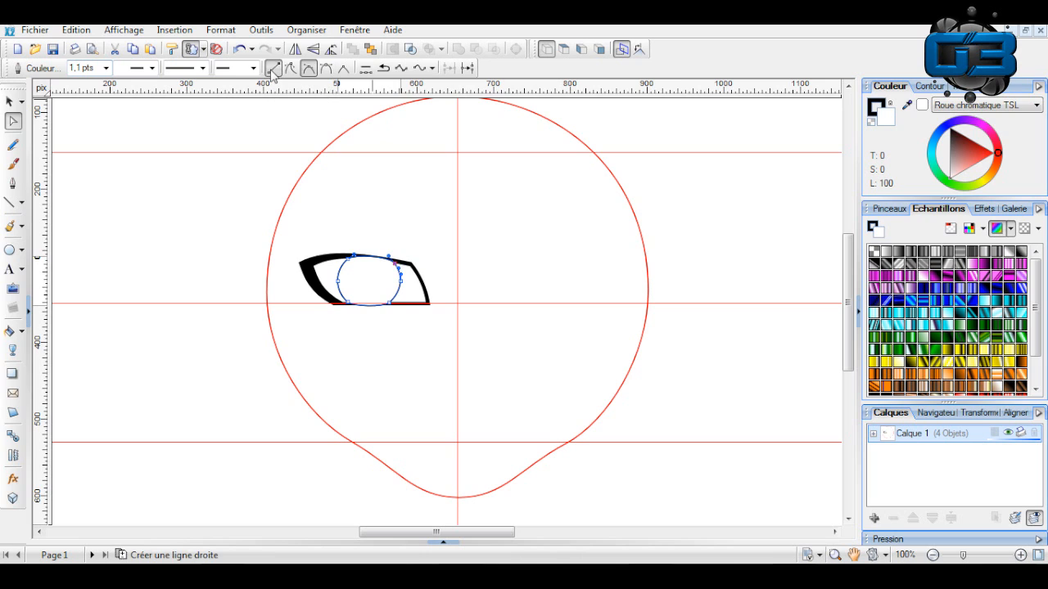
left_click(272, 70)
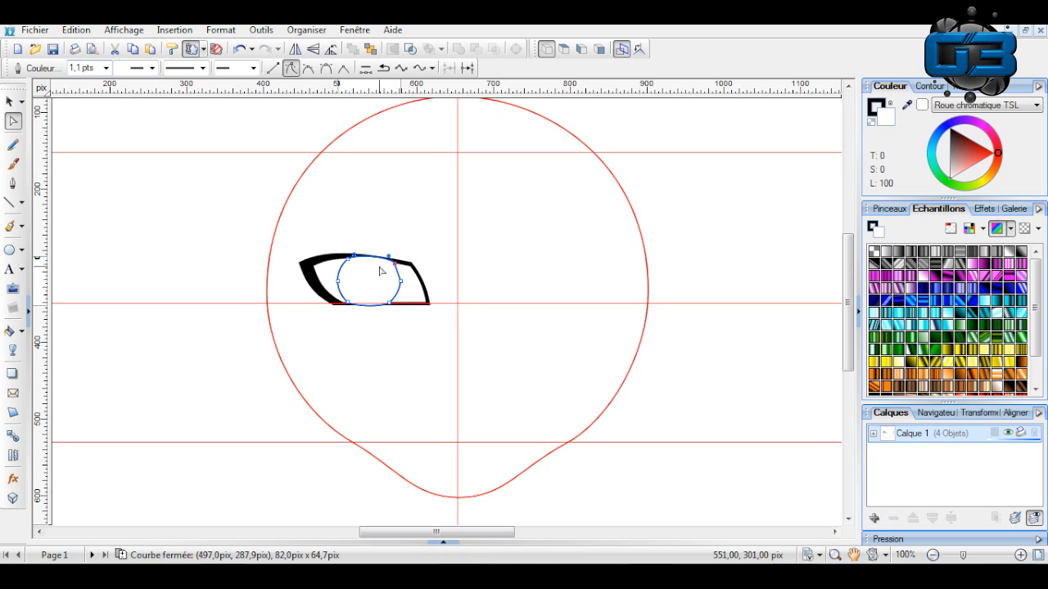
key("ctrl+z")
left_click(353, 256)
left_click(291, 68)
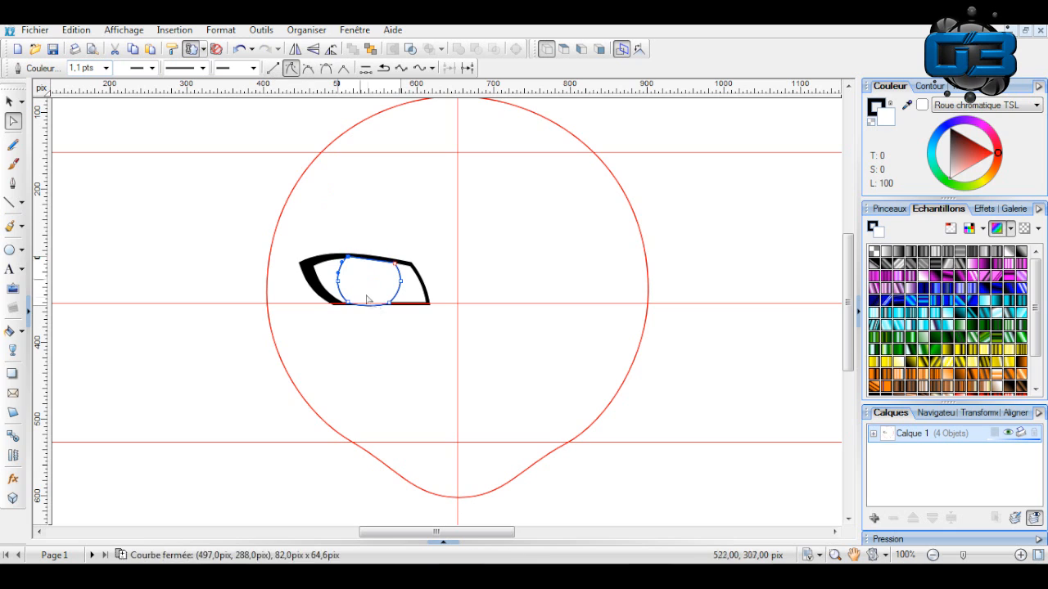
left_click(349, 258)
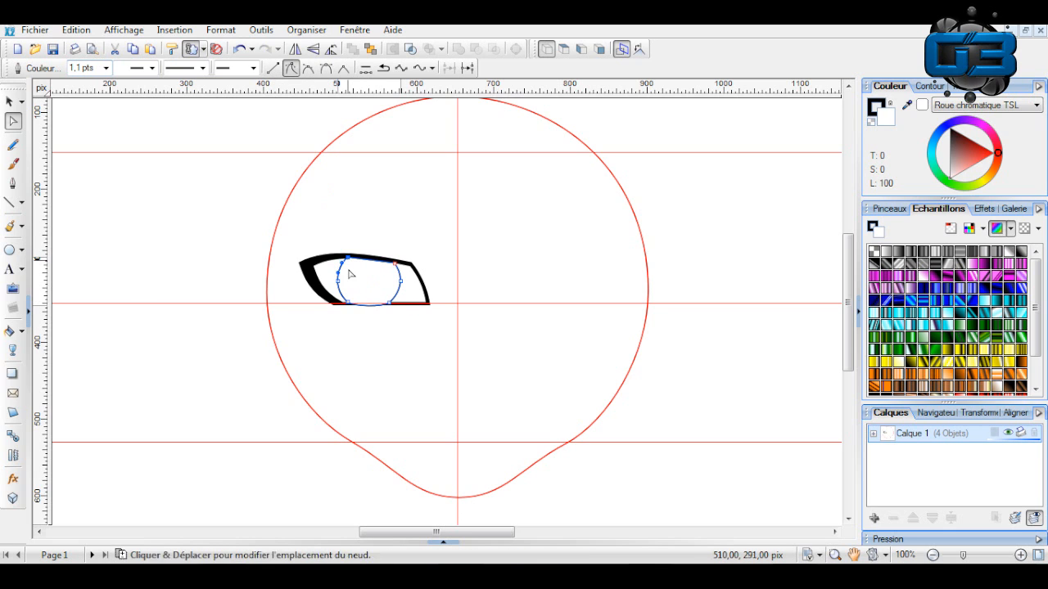
Convert the iris's lower segment to a straight line along the lower eyelid.
left_click(349, 304)
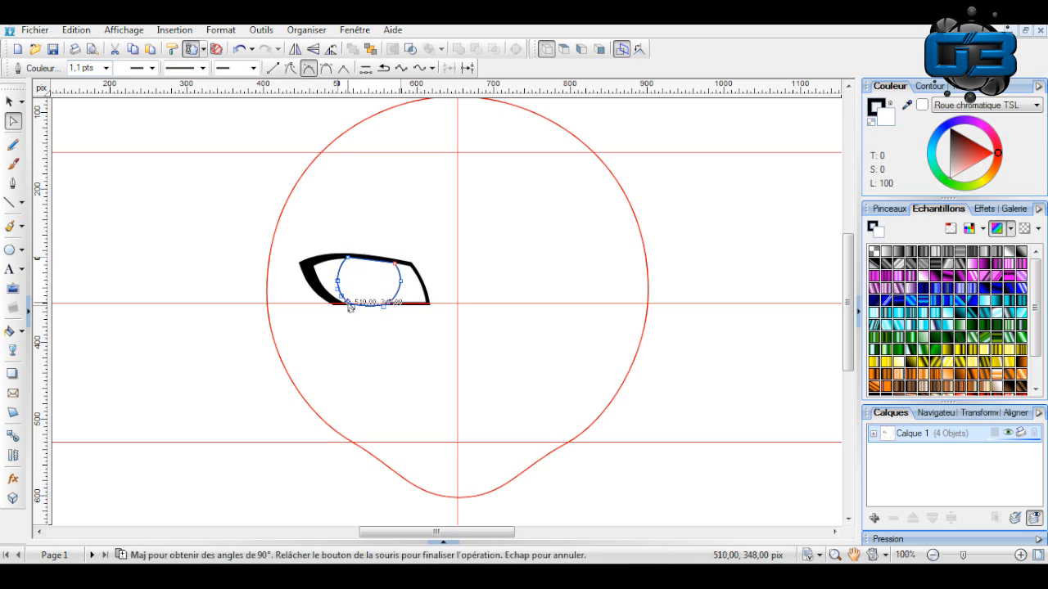
left_click(273, 69)
key("ctrl+z")
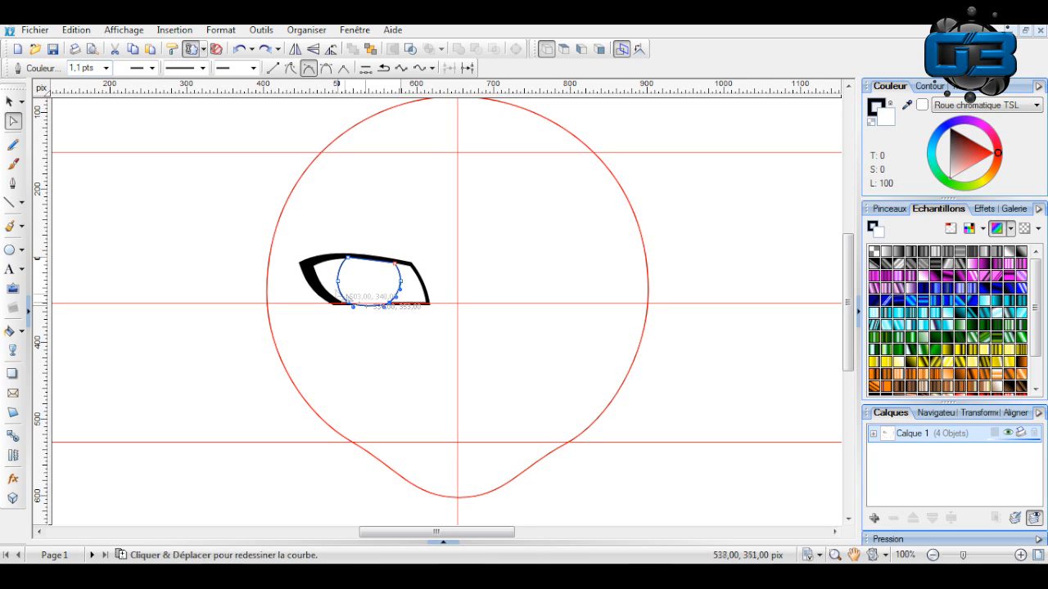
left_click(273, 69)
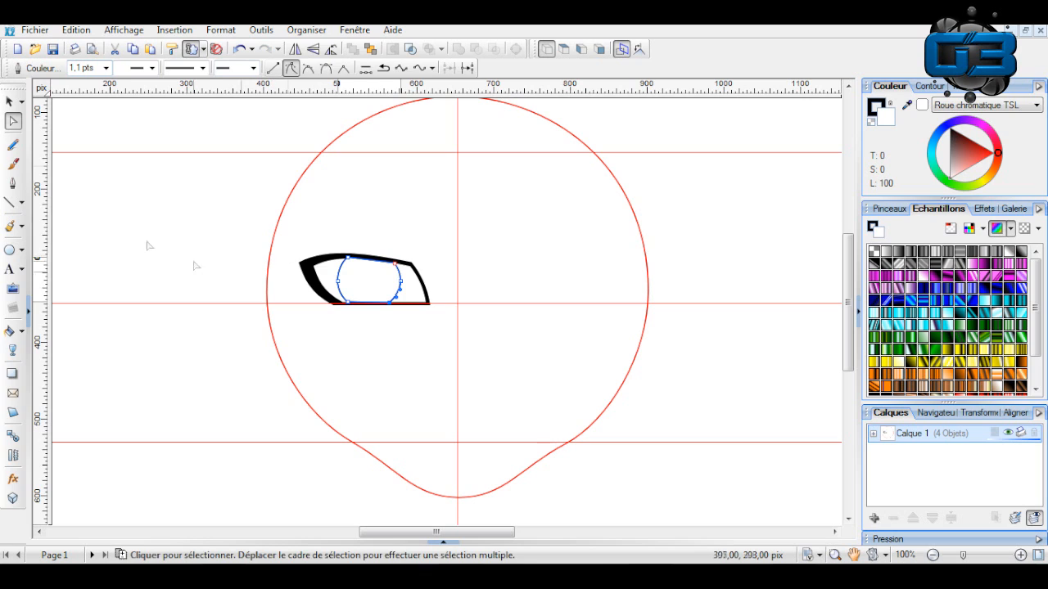
left_click(420, 341)
Adjust the iris's upper corner node nearest the outer eye corner, placing it at about 510, 290 pixels on the eyelid line.
left_click(355, 293)
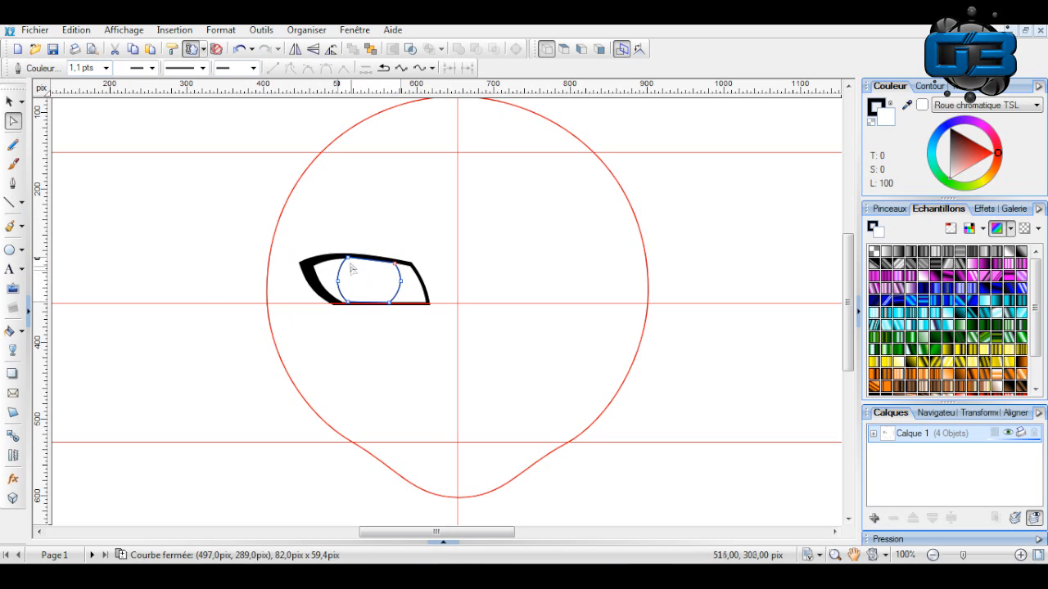
left_click_drag(350, 260, 350, 263)
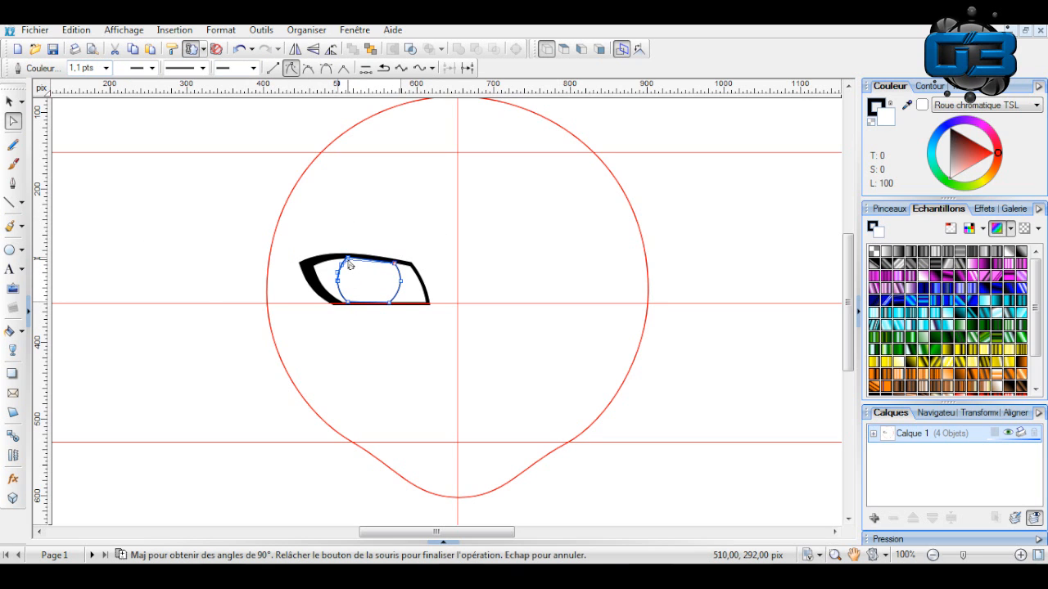
left_click_drag(349, 264, 350, 260)
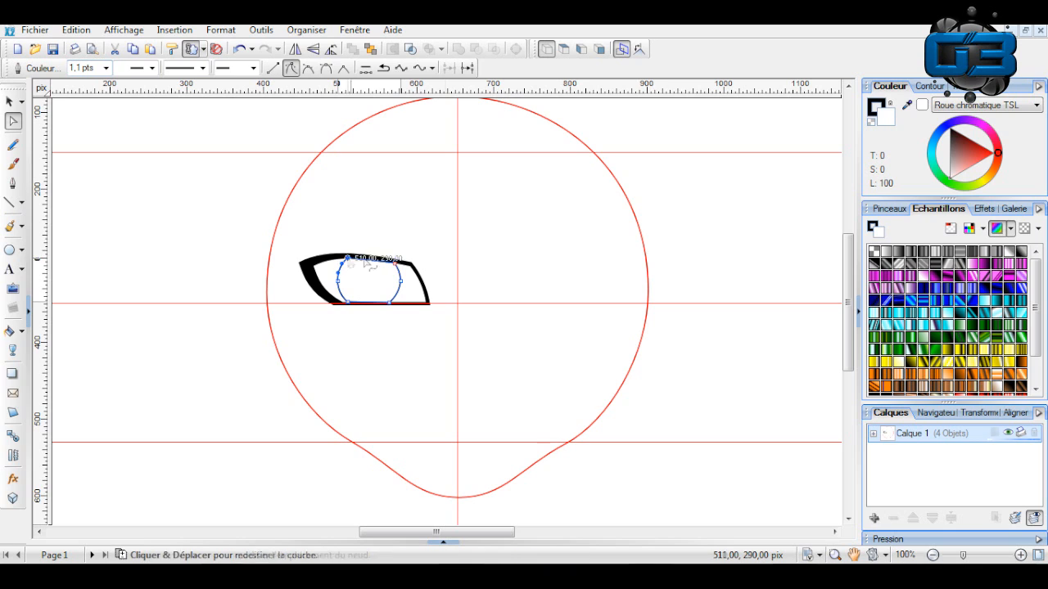
left_click(700, 242)
Fill the iris with bright green, hue 119, saturation 100, luminance 50.
scroll(699, 244, "down", 1)
left_click(399, 245)
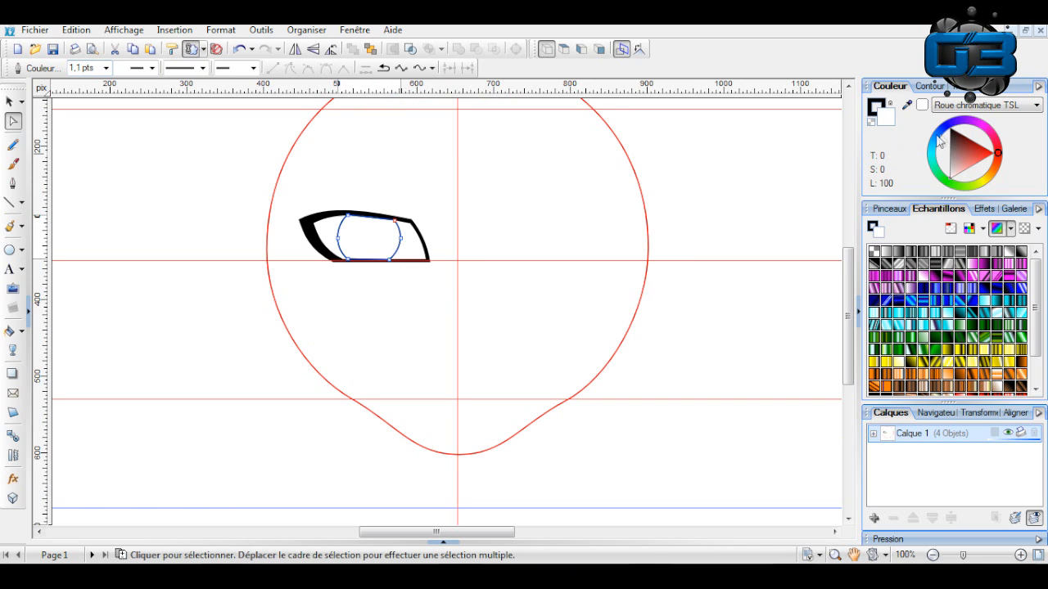
left_click(943, 191)
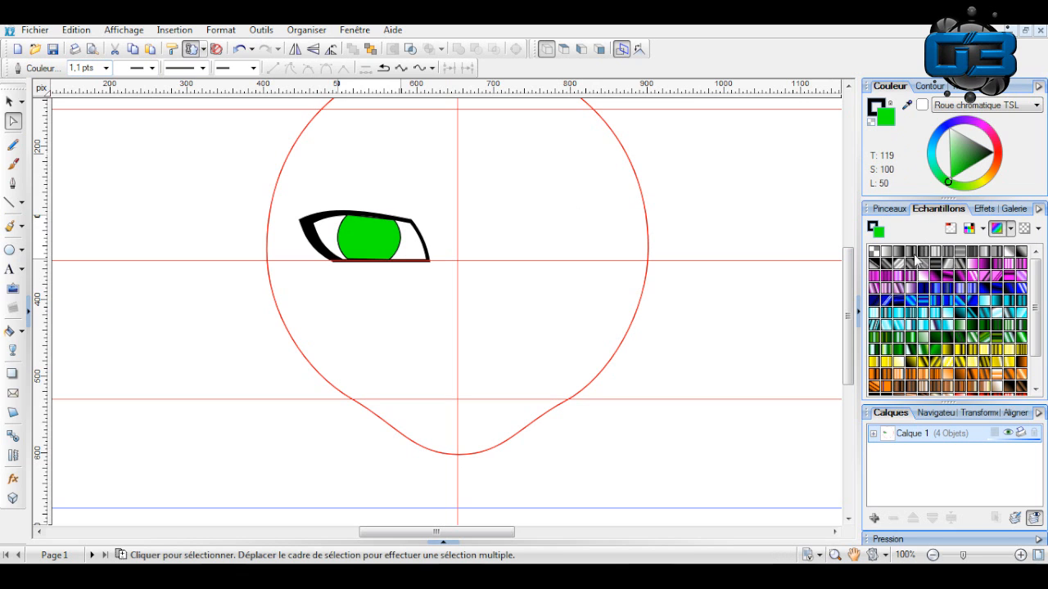
left_click(653, 216)
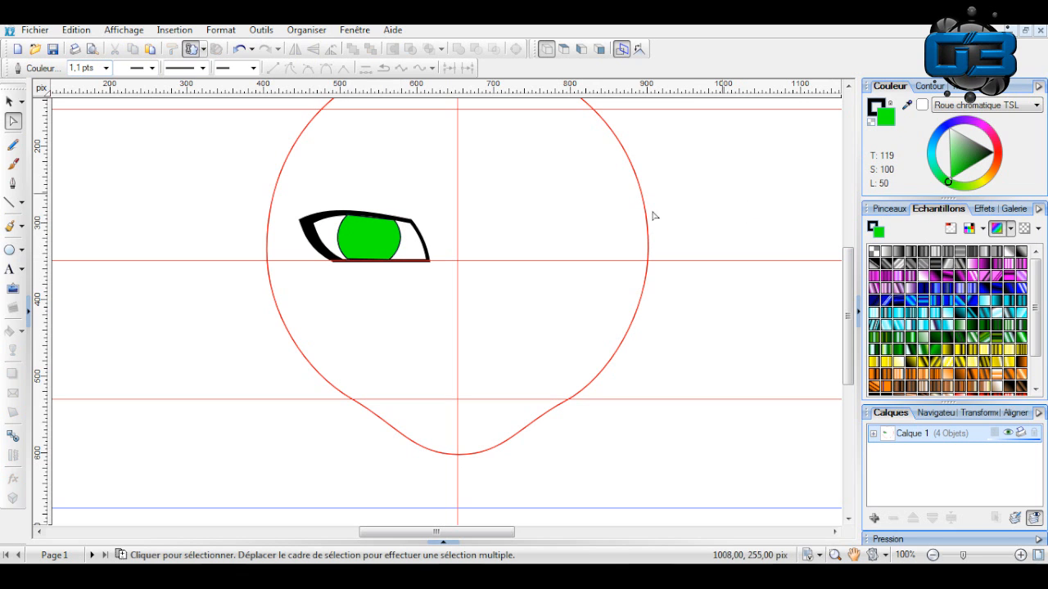
Try pulling the middle of the iris's upper edge down into the iris, and undo the change.
left_click(377, 222)
left_click_drag(377, 222, 372, 222)
left_click(439, 225)
left_click(980, 556)
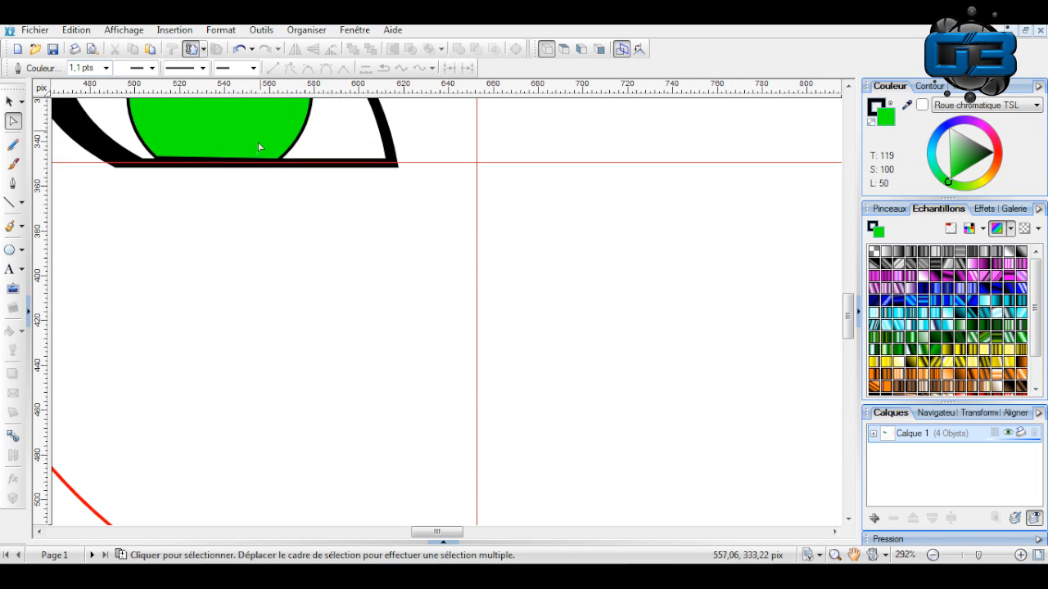
scroll(258, 147, "up", 3)
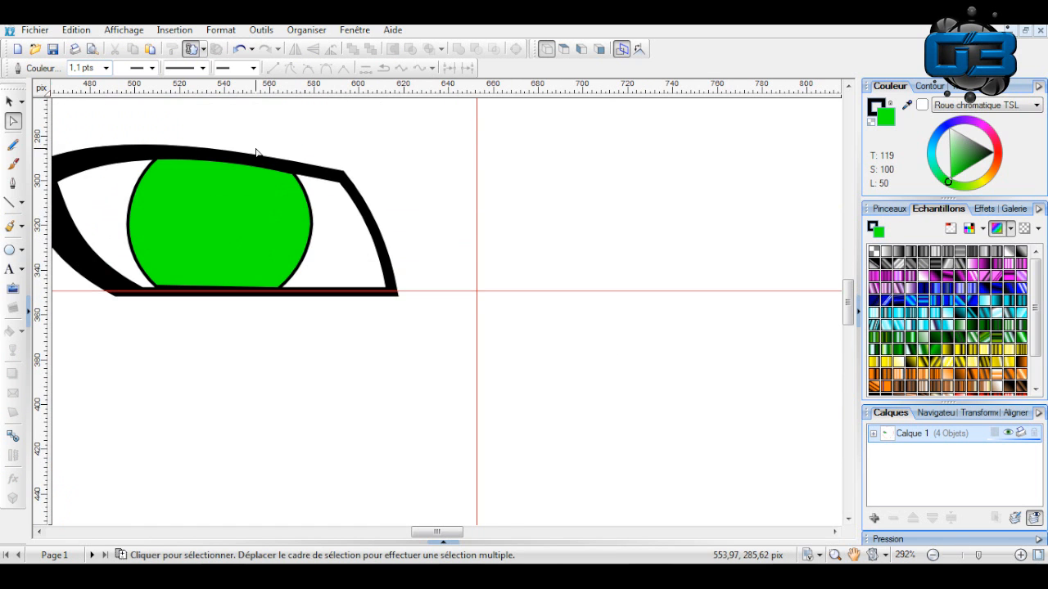
left_click(213, 163)
left_click_drag(221, 162, 218, 219)
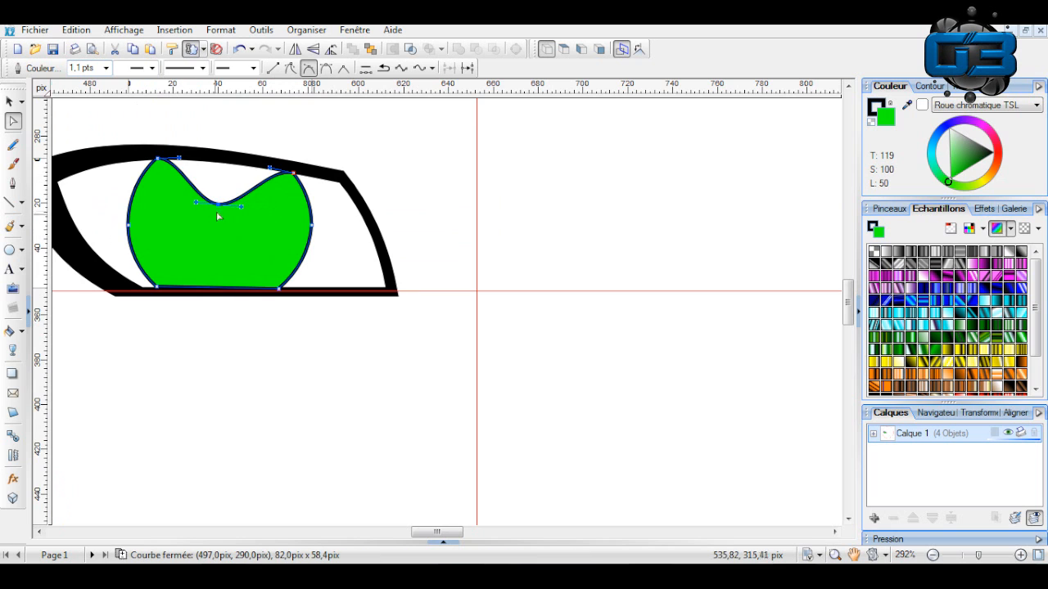
key("ctrl+z")
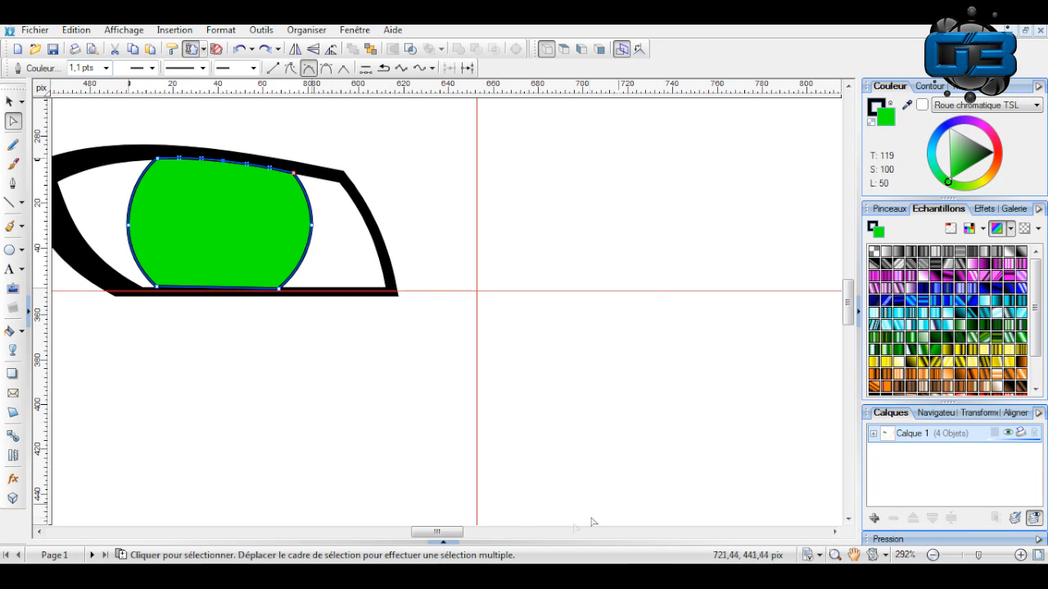
Fill the iris with a light cyan radial gradient swatch.
left_click_drag(456, 533, 438, 535)
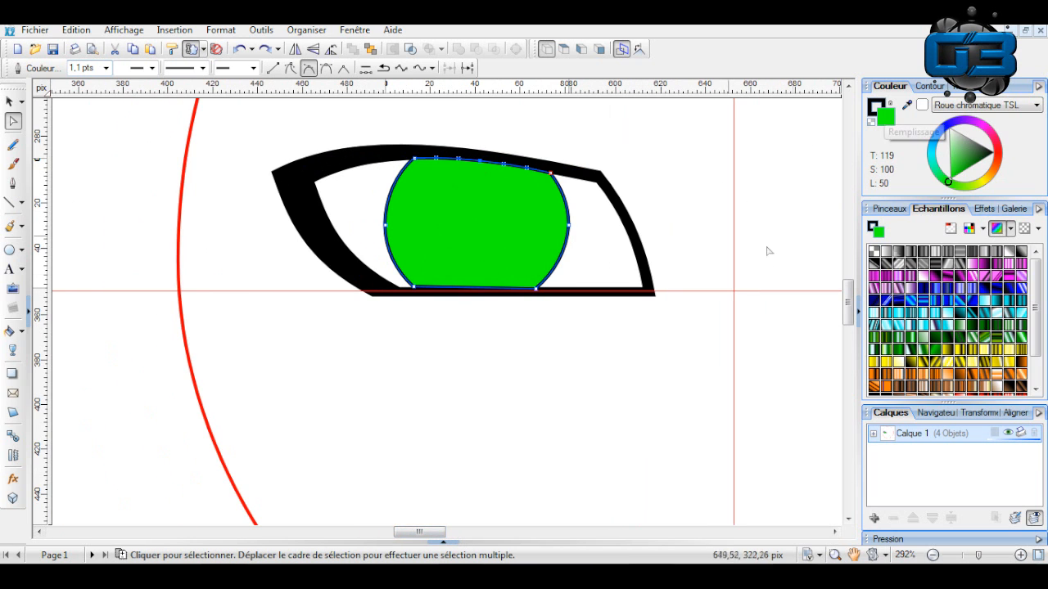
left_click(900, 255)
left_click(1011, 228)
left_click(969, 279)
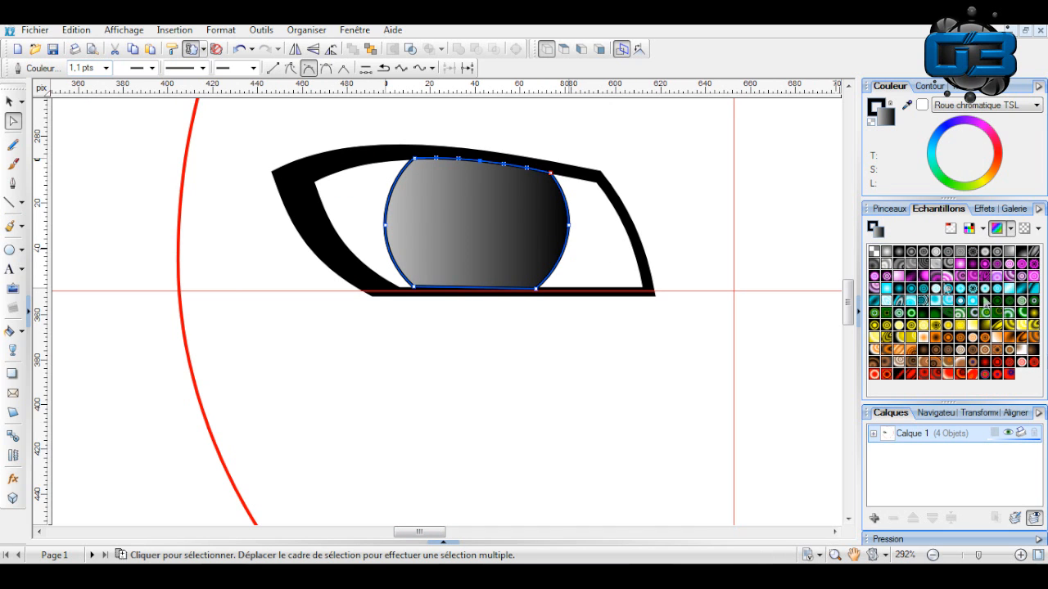
left_click(938, 305)
left_click(507, 368)
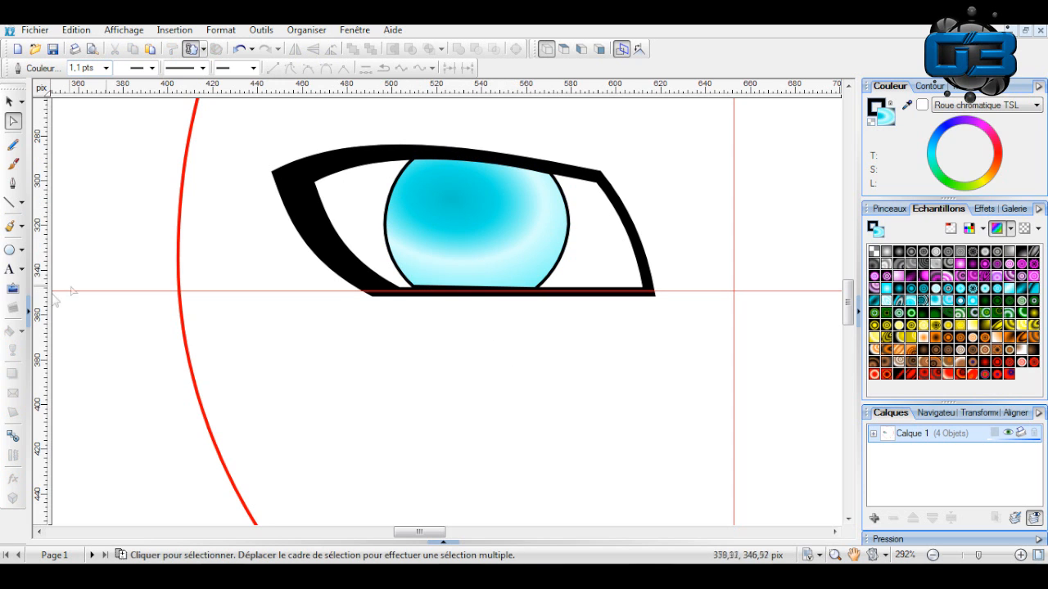
Draw a black pupil ellipse about 27 by 25 pixels and center it in the iris.
left_click(10, 250)
left_click_drag(425, 197, 501, 252)
left_click(10, 101)
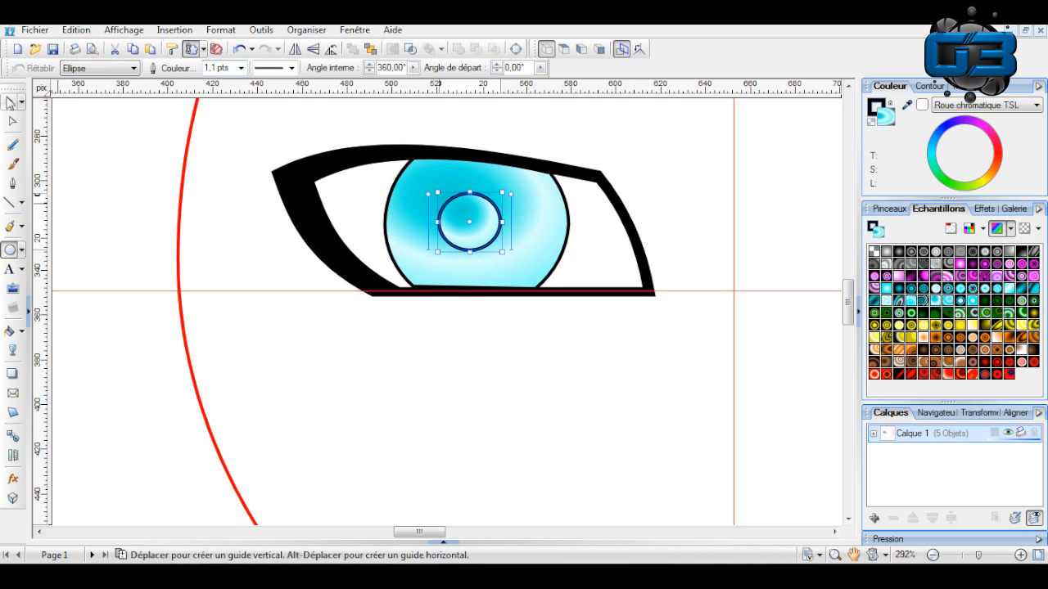
left_click(935, 141)
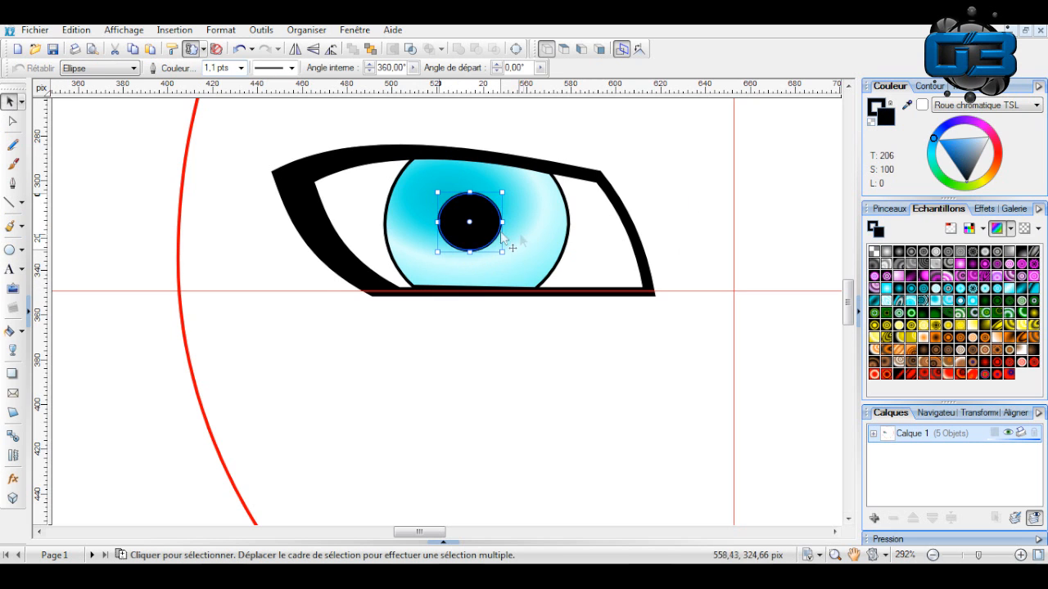
mouse_move(471, 211)
left_mouse_down()
mouse_move(490, 218)
mouse_move(477, 211)
left_mouse_up()
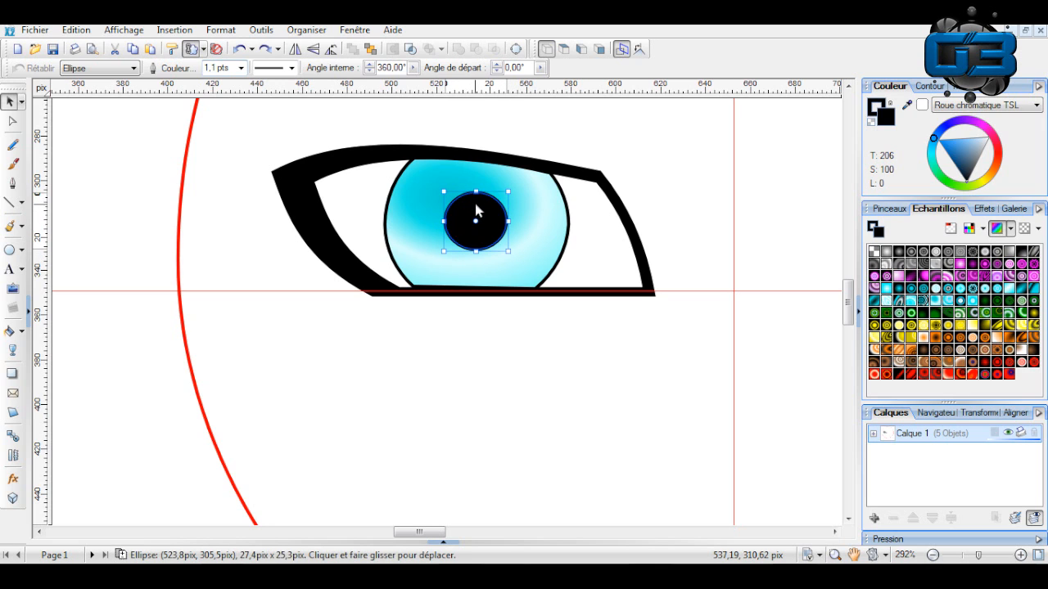
left_click(92, 196)
Draw a smaller ellipse overlapping the pupil's upper outer side, filled with white and without an outline, as a highlight.
left_click(10, 250)
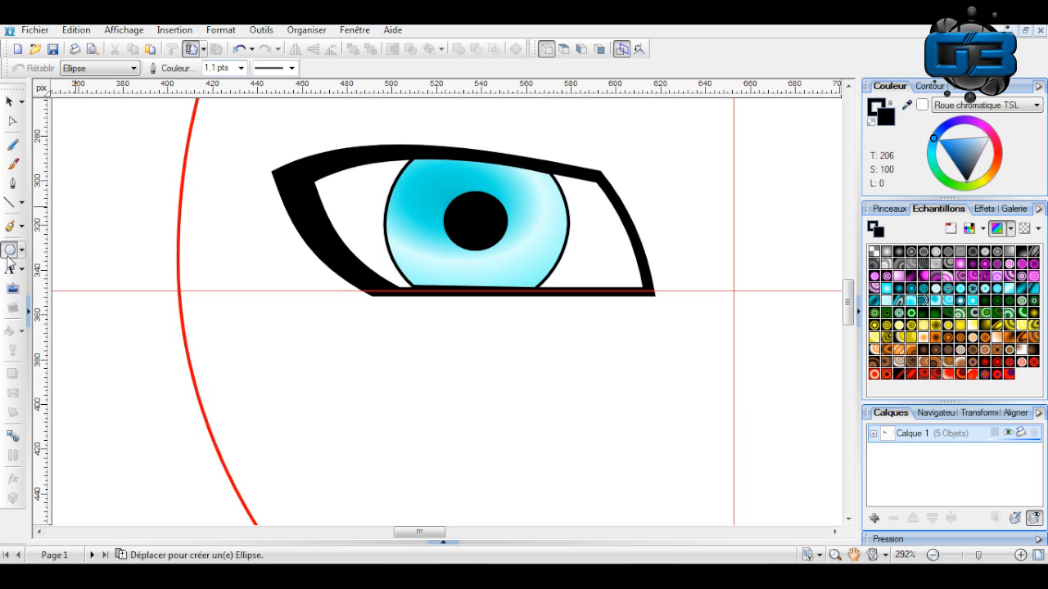
left_click_drag(424, 186, 467, 225)
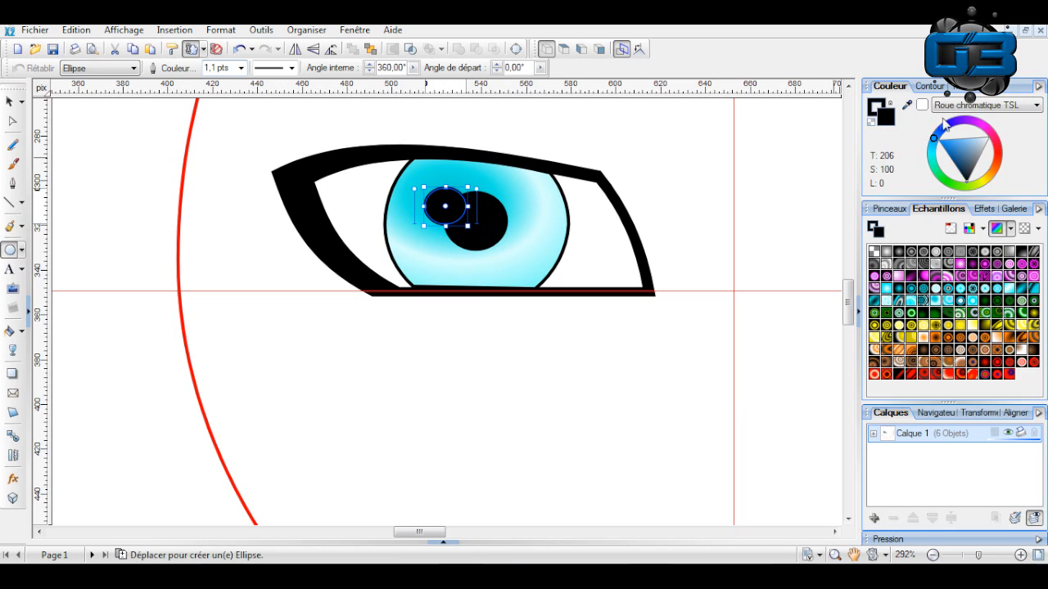
left_click(920, 107)
left_click(872, 108)
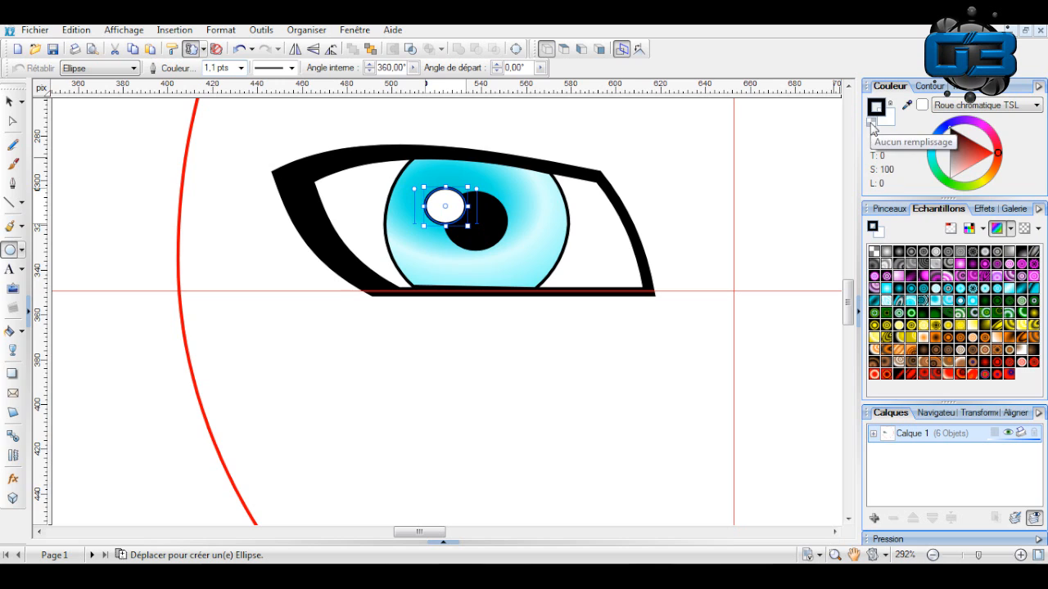
left_click(873, 125)
left_click(702, 171)
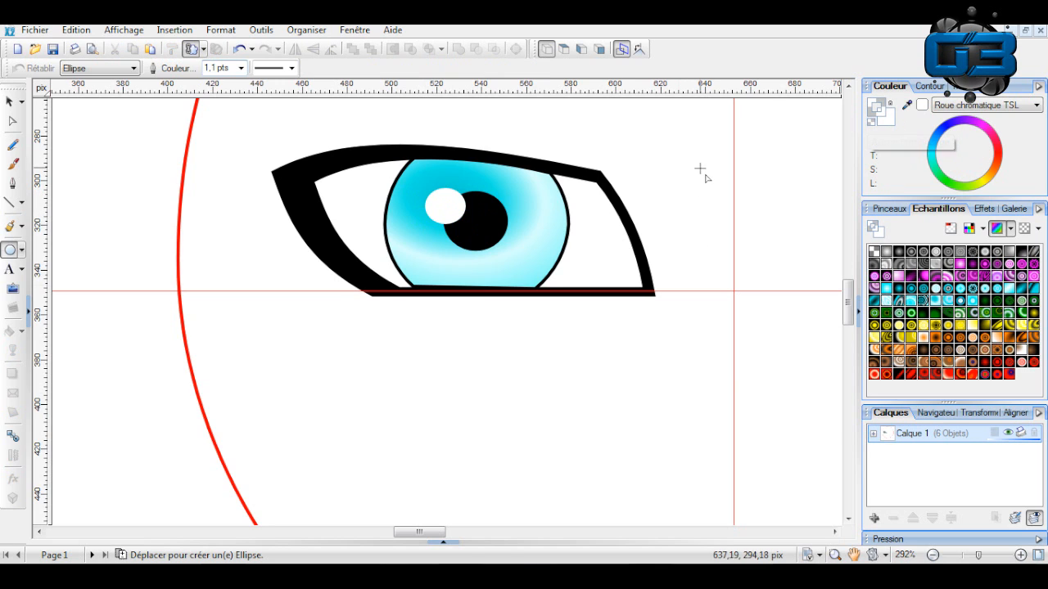
Duplicate the white highlight and place the copy up and outward, over the iris's upper outer edge.
left_click(964, 556)
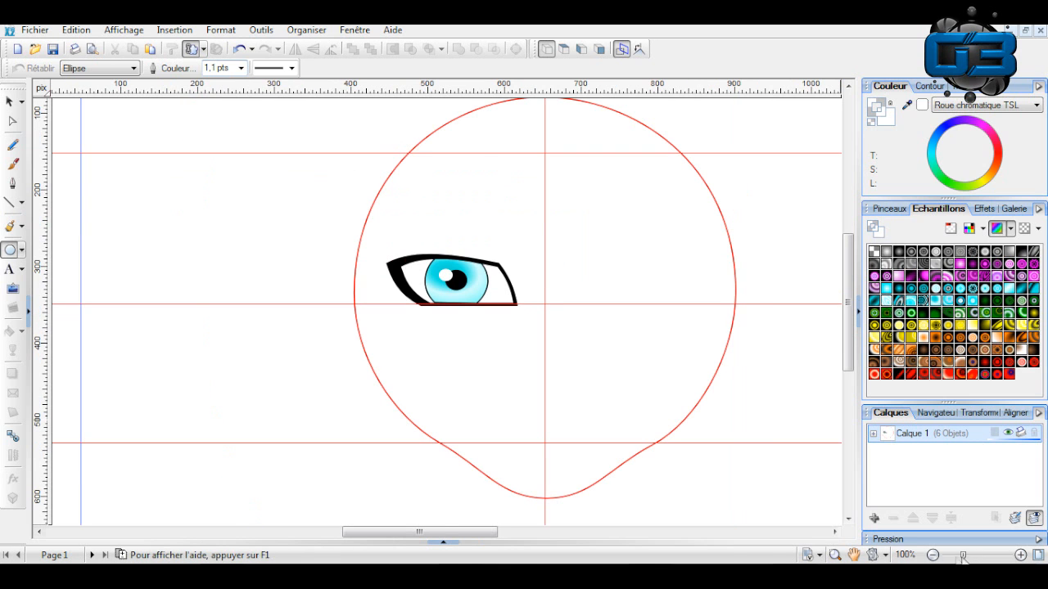
left_click(11, 102)
scroll(549, 286, "down", 2)
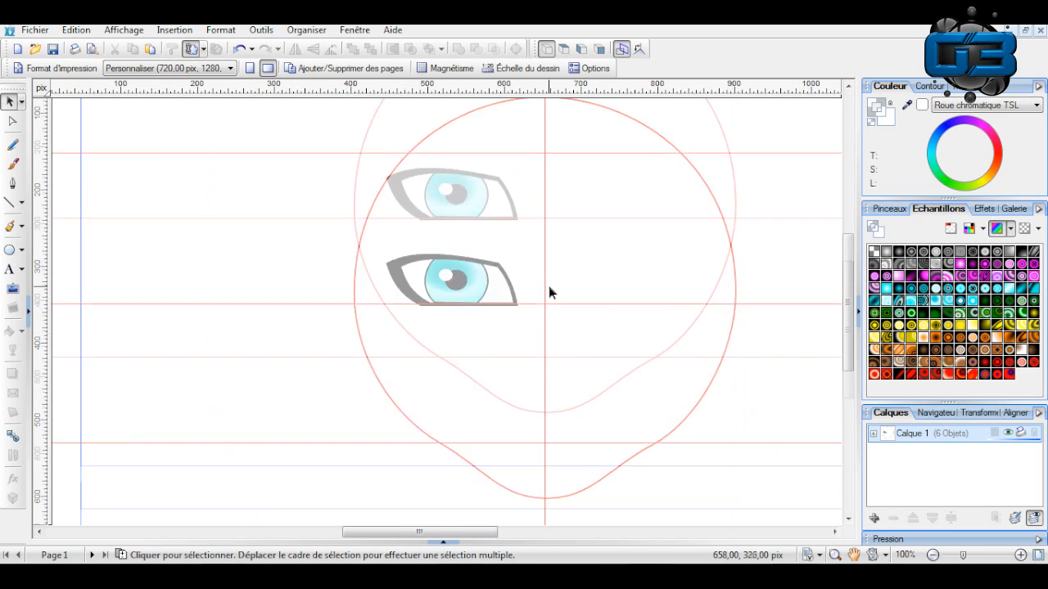
left_click_drag(304, 172, 542, 312)
left_click(443, 233)
left_click_drag(448, 233, 431, 227, "ctrl")
left_click(267, 224)
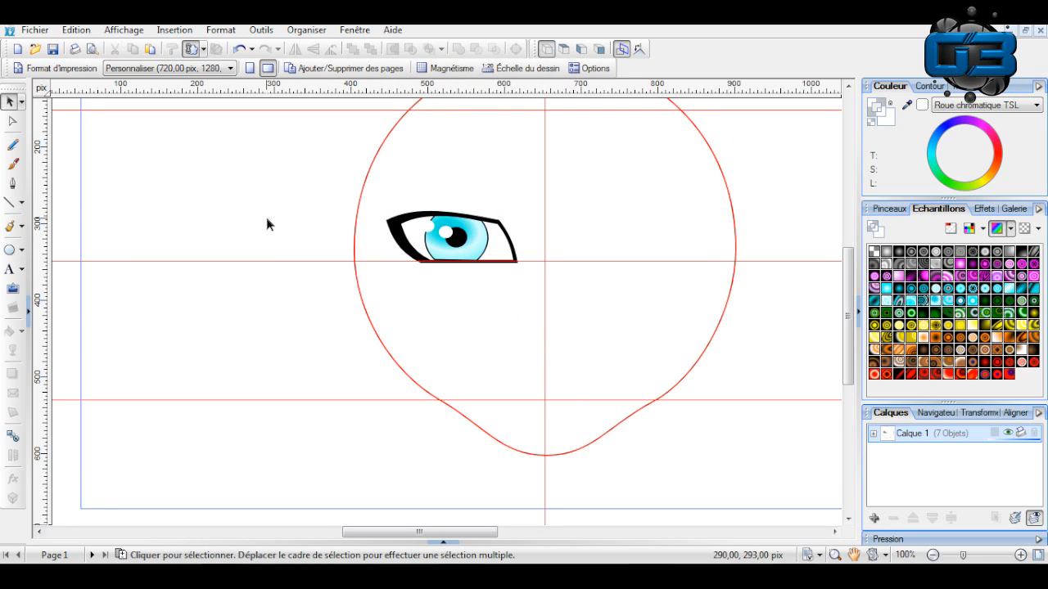
Draw a closed four-sided shape about 142 by 38 pixels across the upper part of the eye and curve its long edges along the eyelid.
left_click(12, 202)
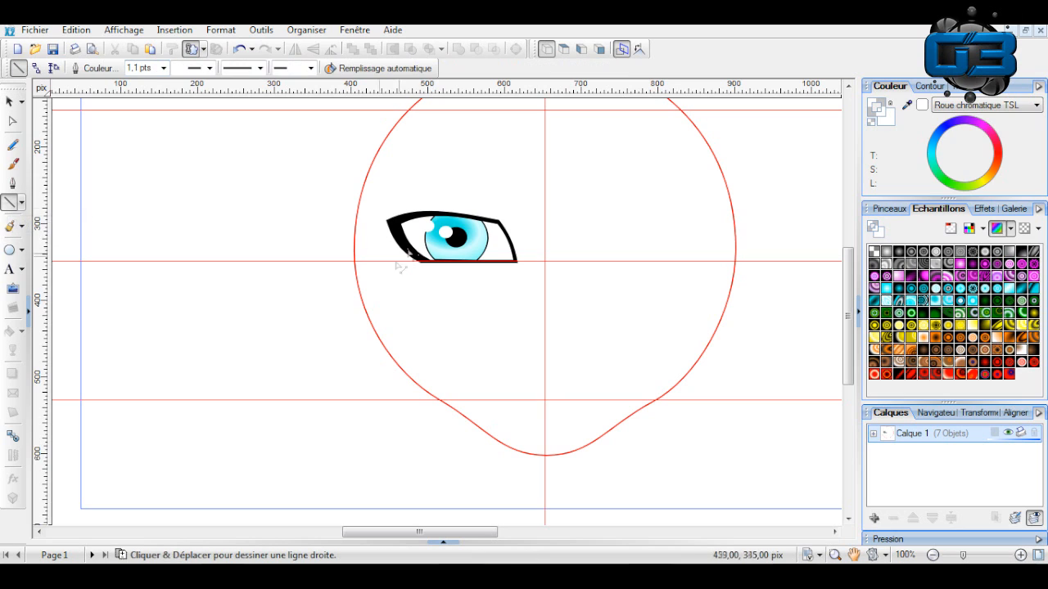
left_click_drag(400, 224, 505, 234)
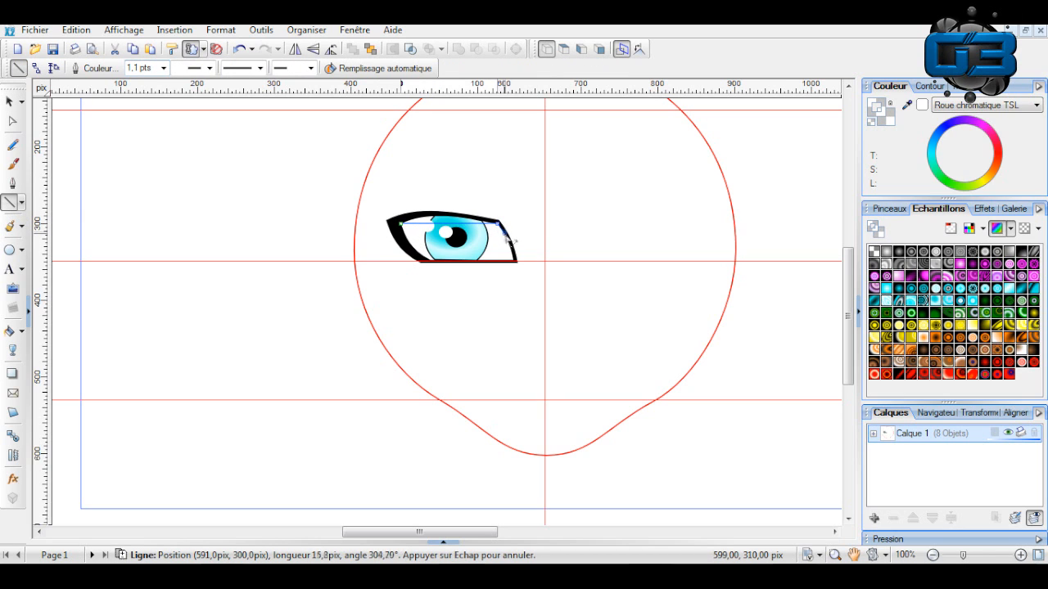
left_click(510, 244)
left_click(400, 238)
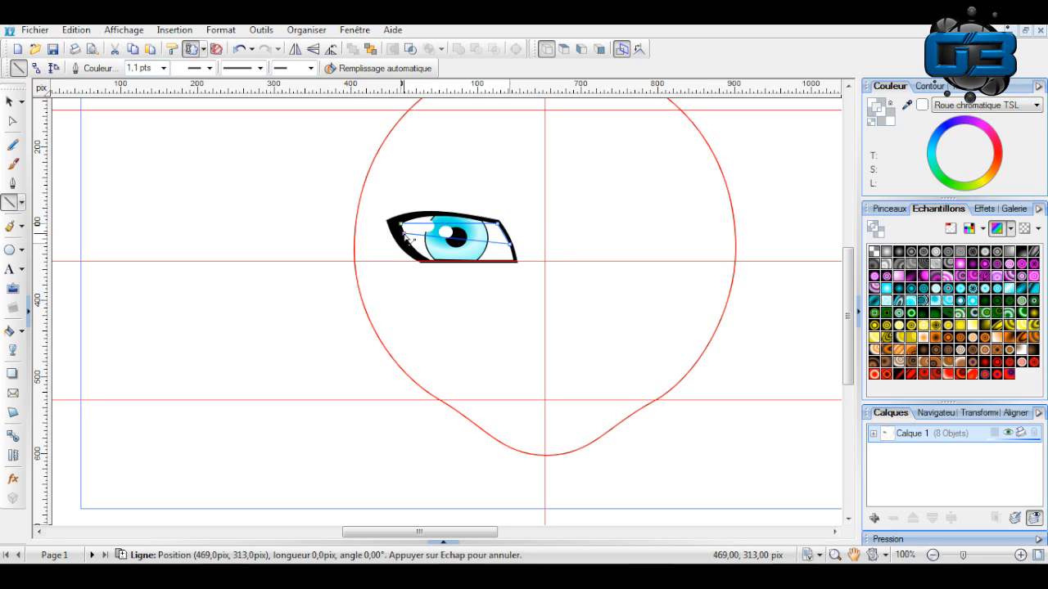
left_click(400, 226)
mouse_move(443, 228)
left_mouse_down()
mouse_move(442, 212)
mouse_move(449, 244)
left_mouse_up()
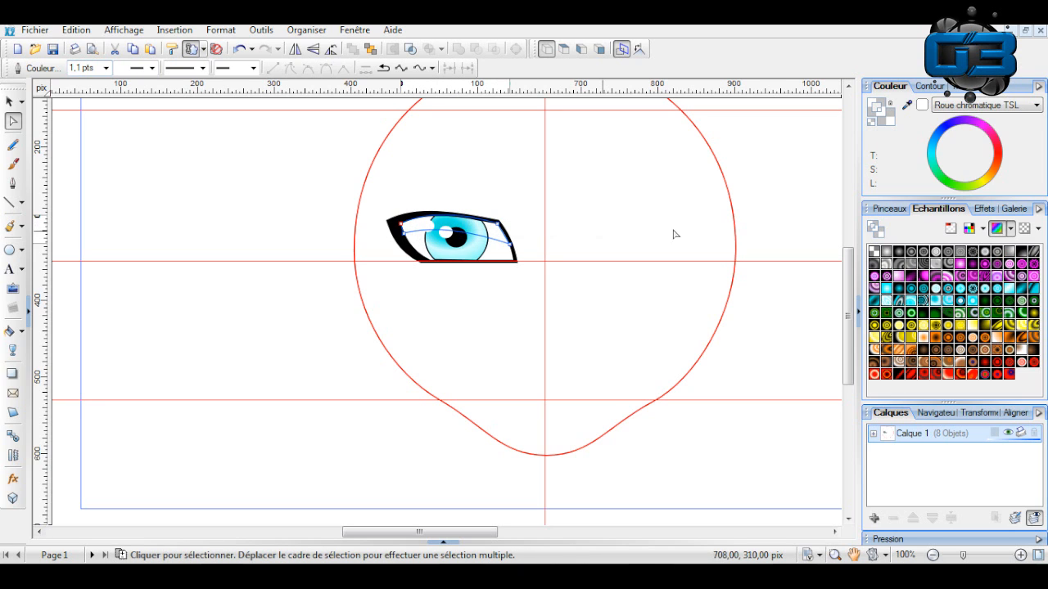
Fill the curved shape beneath the upper eyelid with black.
left_click(942, 139)
left_click(969, 157)
left_click_drag(969, 157, 966, 182)
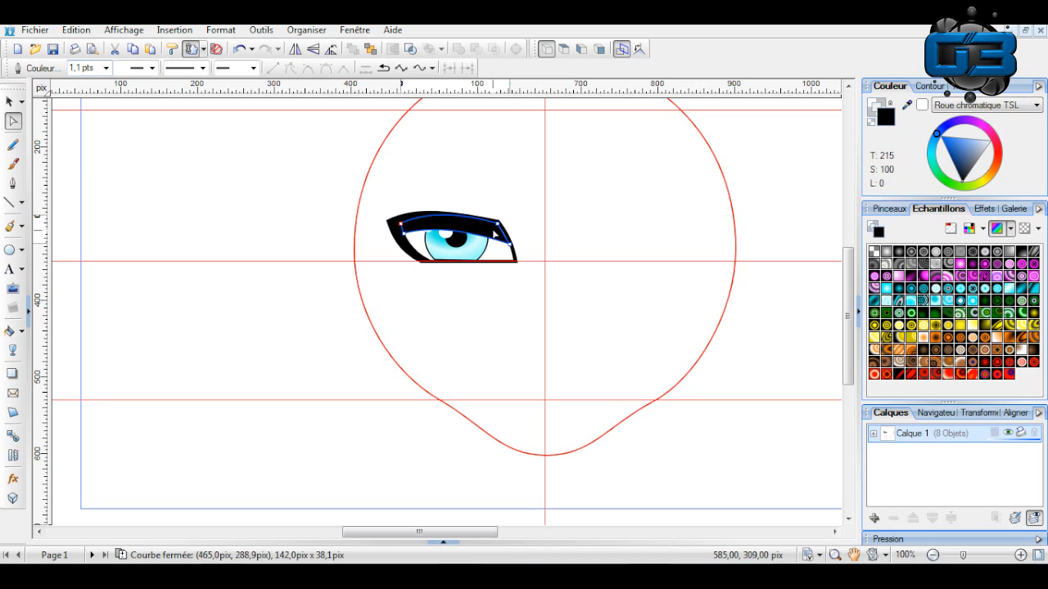
Adjust the inner edge of the black shape beneath the upper eyelid and make the shape mostly transparent as a soft shadow.
left_click_drag(503, 231, 506, 233)
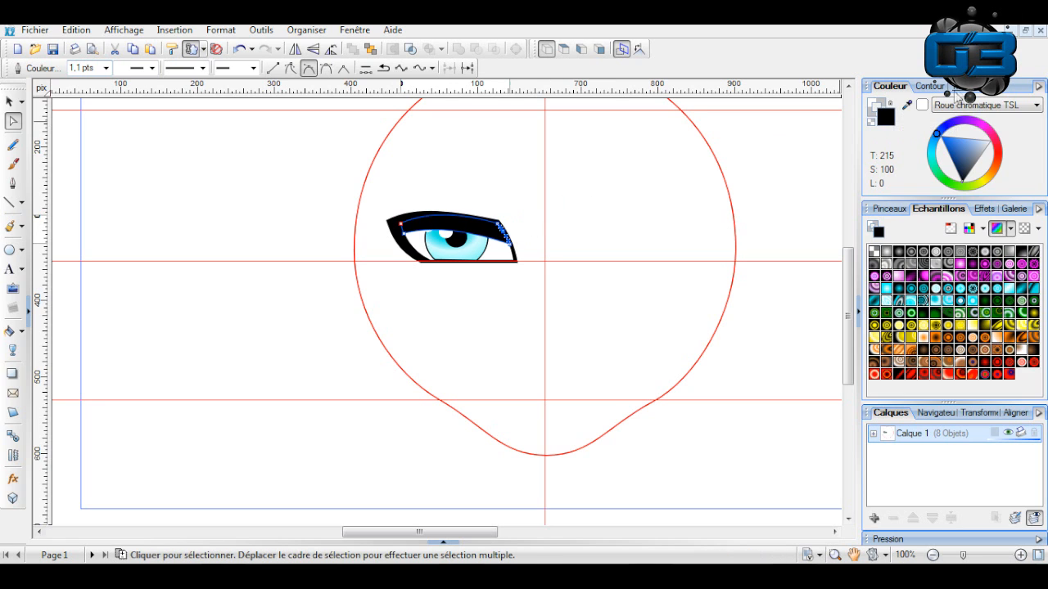
left_click(951, 86)
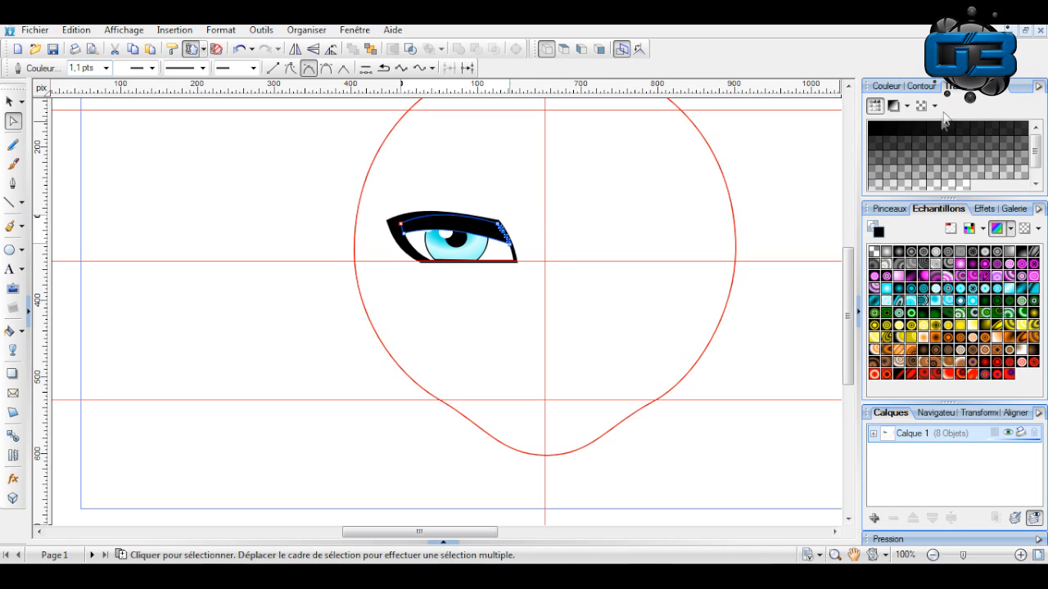
left_click(937, 173)
left_click(10, 101)
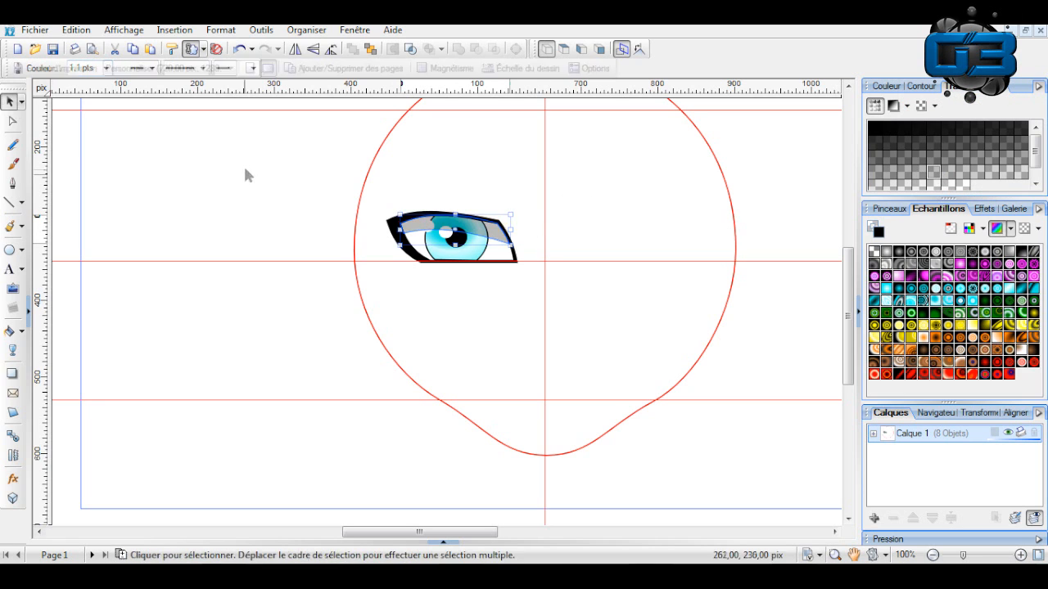
left_click(246, 170)
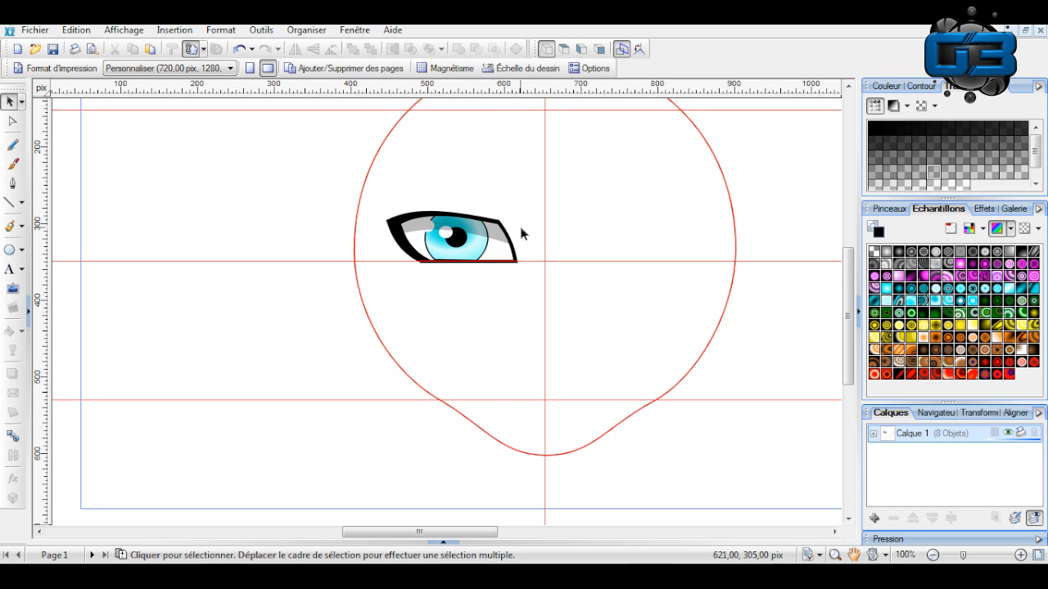
Select all the parts of the eye and group them into one object.
scroll(519, 222, "down", 2)
scroll(563, 211, "up", 2)
scroll(563, 217, "up", 1)
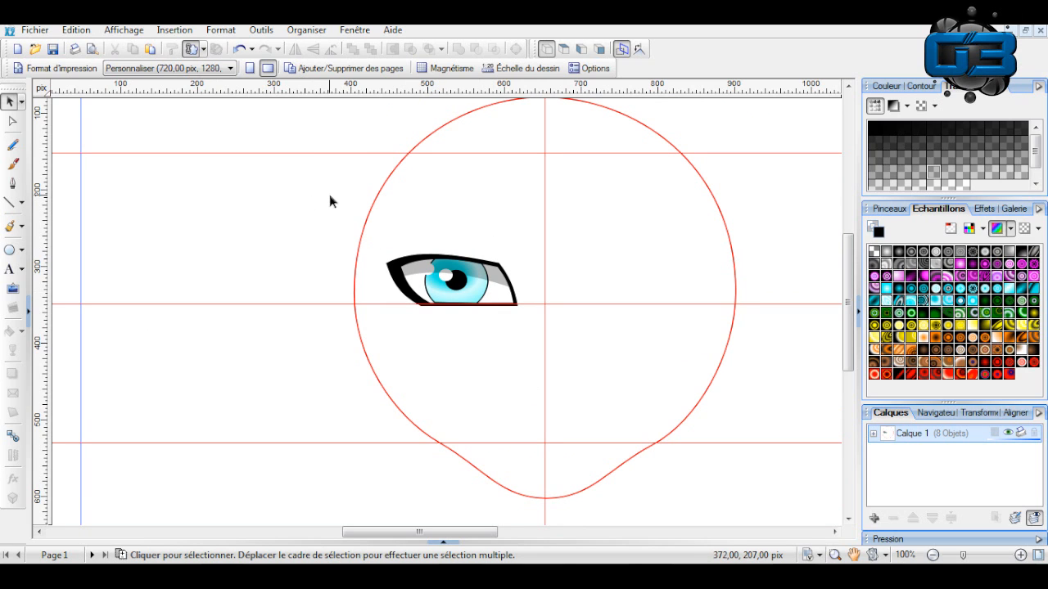
left_click_drag(335, 219, 622, 369)
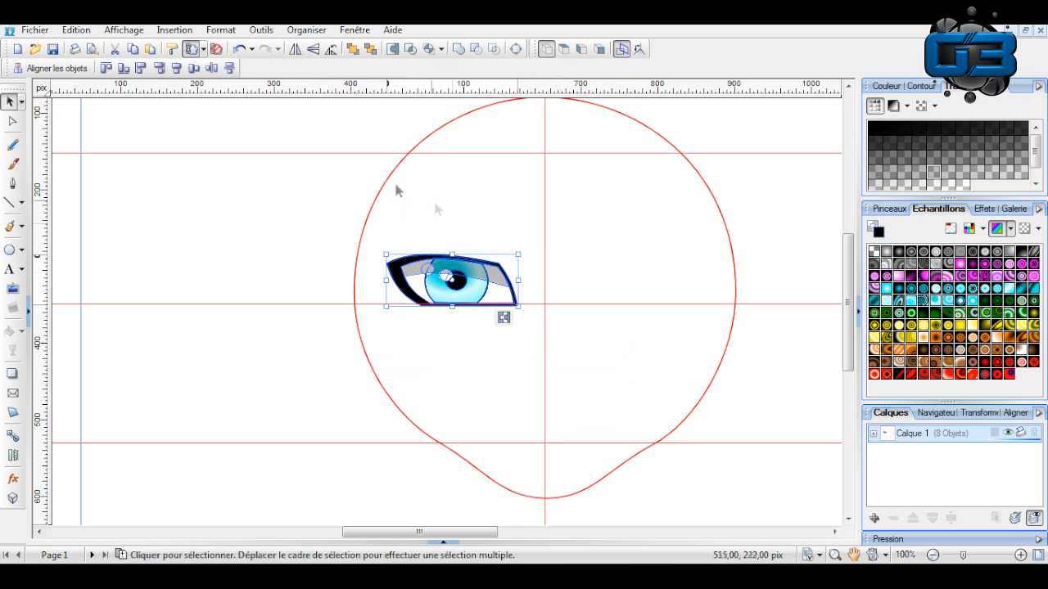
left_click(503, 318)
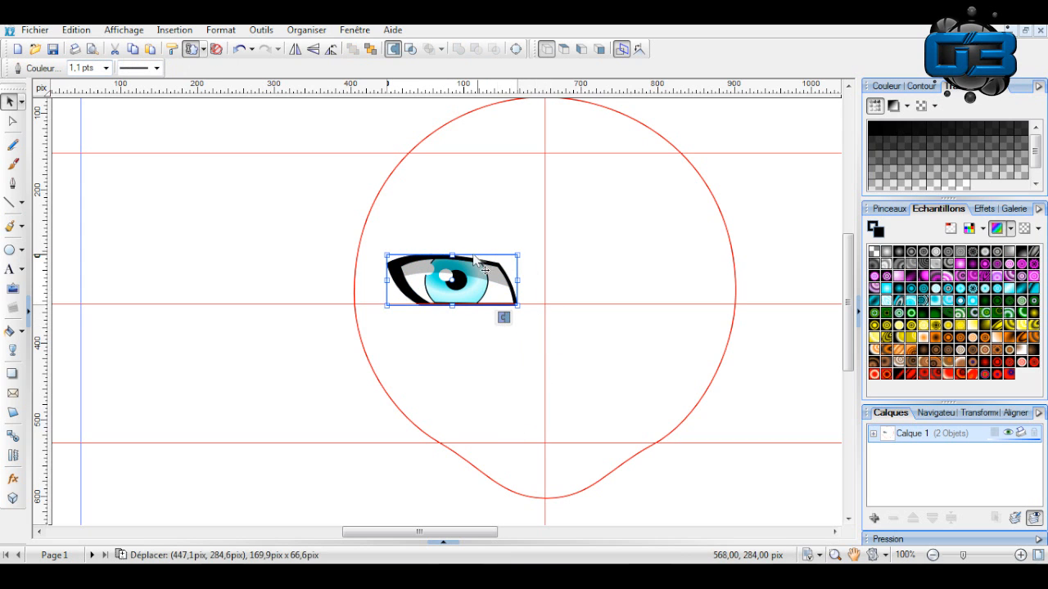
Move the grouped eye slightly up and toward the face's centre so its base rests on the horizontal eye guide.
left_click(319, 241)
left_click(475, 291)
mouse_move(475, 292)
left_mouse_down()
mouse_move(464, 411)
mouse_move(509, 252)
mouse_move(491, 306)
mouse_move(478, 260)
mouse_move(477, 280)
left_mouse_up()
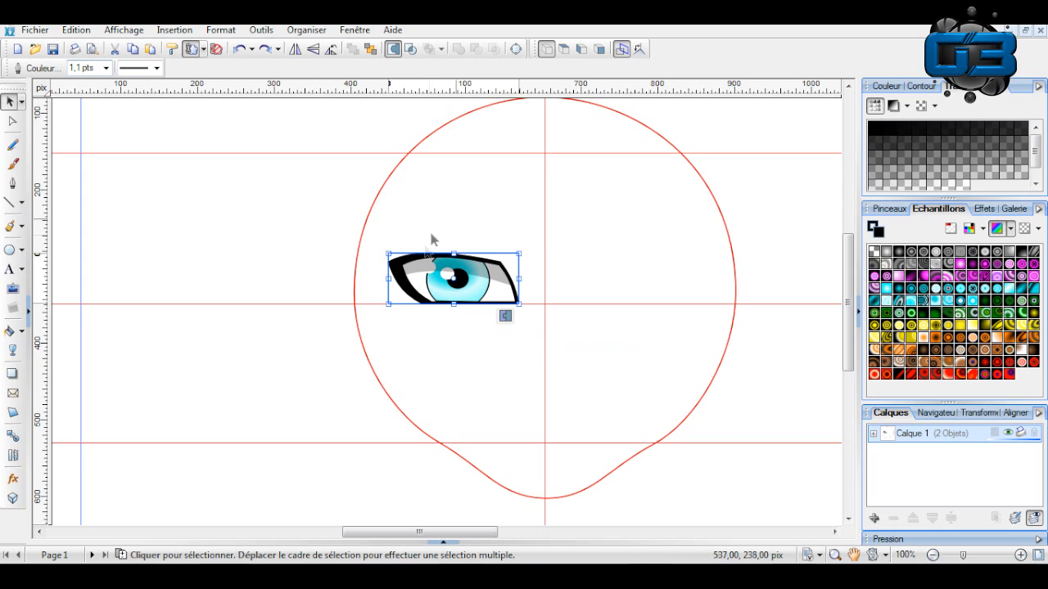
left_click_drag(493, 284, 502, 287)
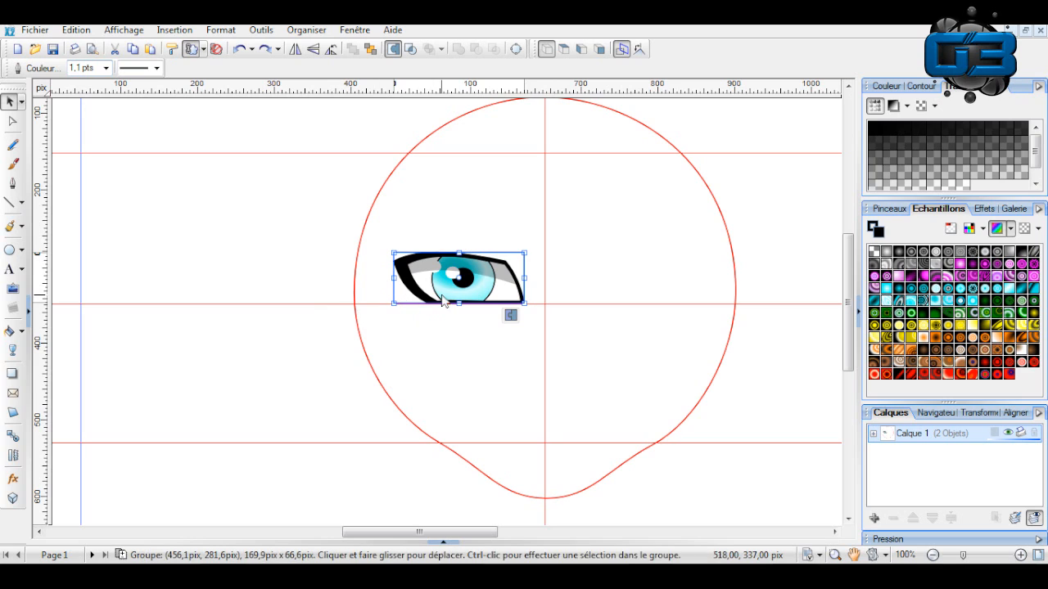
Examine the eye group and the objects it contains in the layer's object list.
left_click(873, 434)
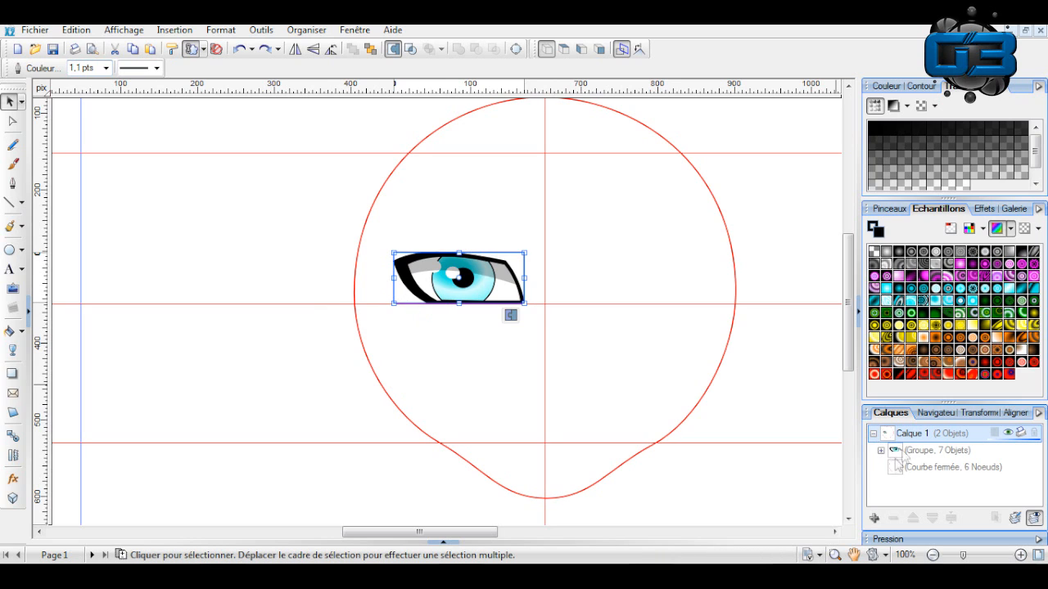
left_click(881, 451)
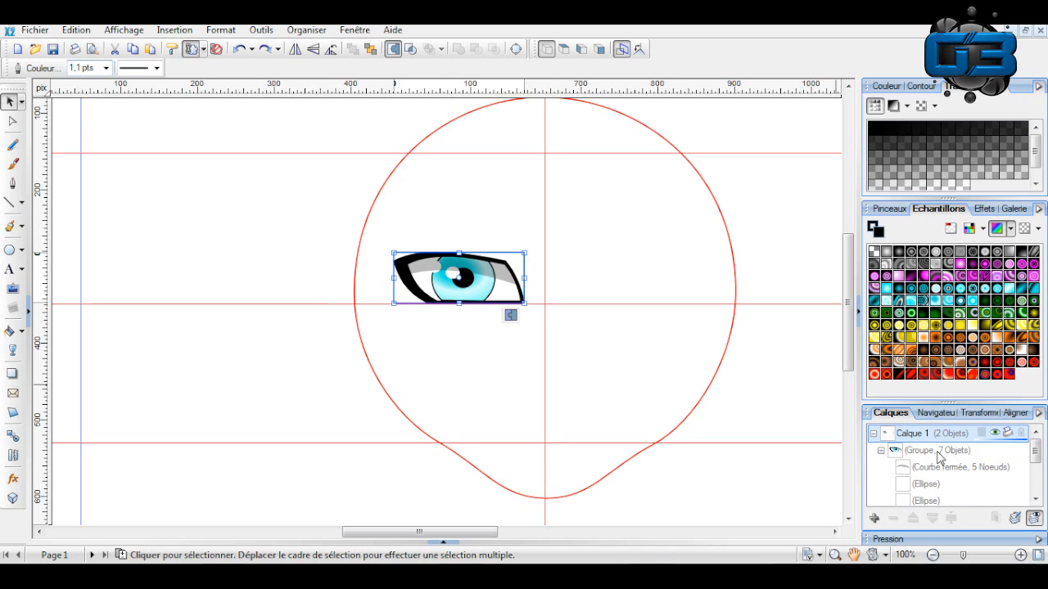
left_click(913, 453)
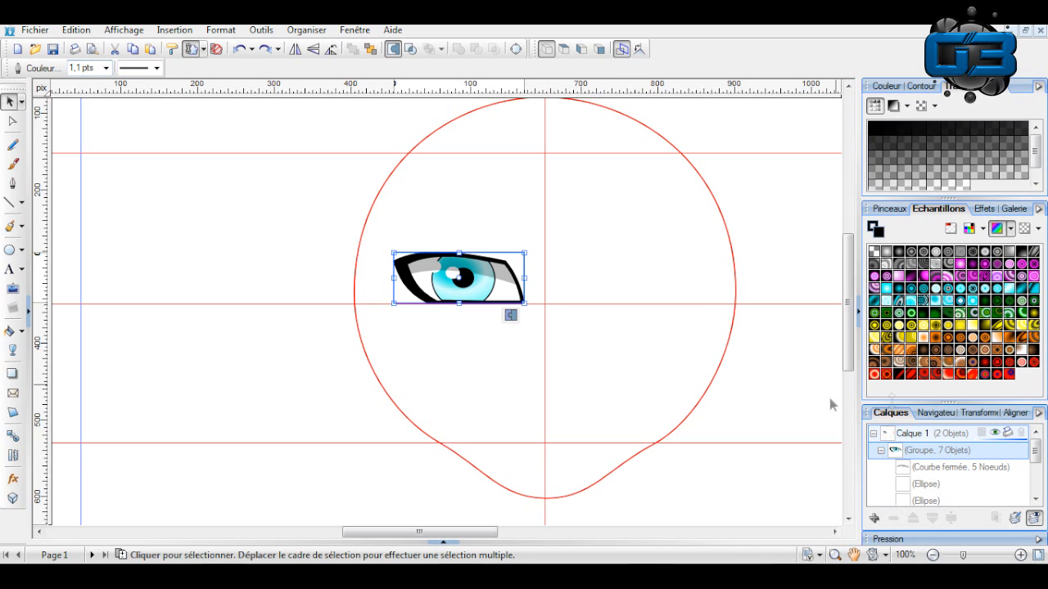
left_click(618, 322)
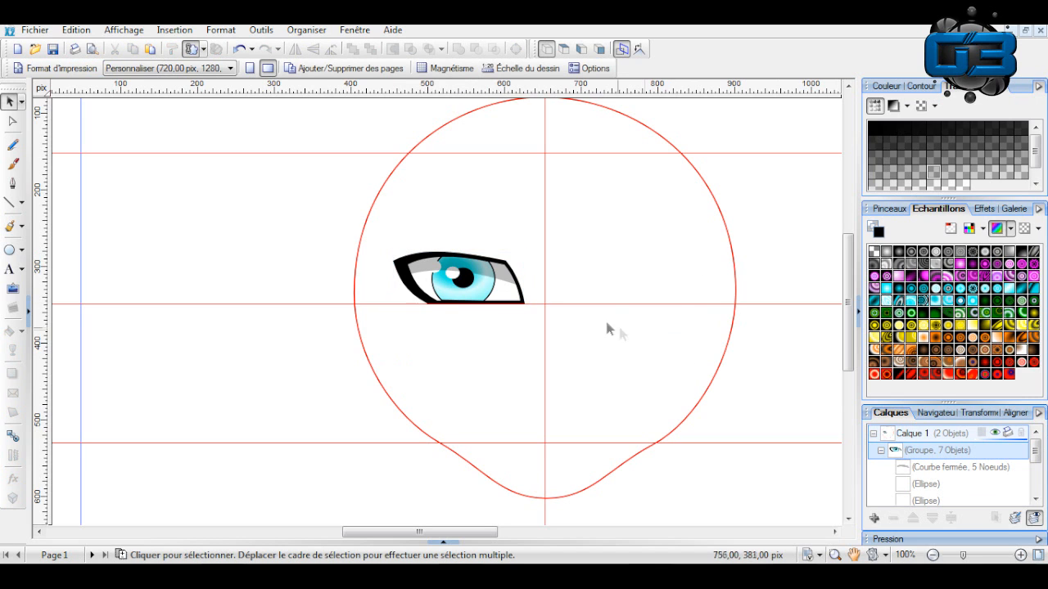
left_click(873, 433)
left_click(446, 295)
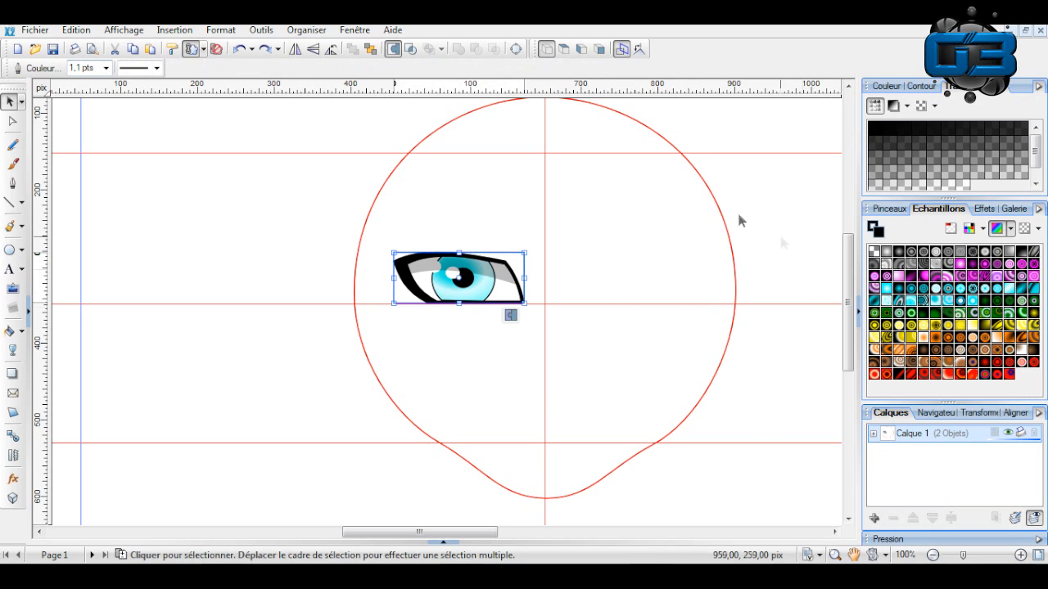
left_click_drag(579, 240, 709, 321)
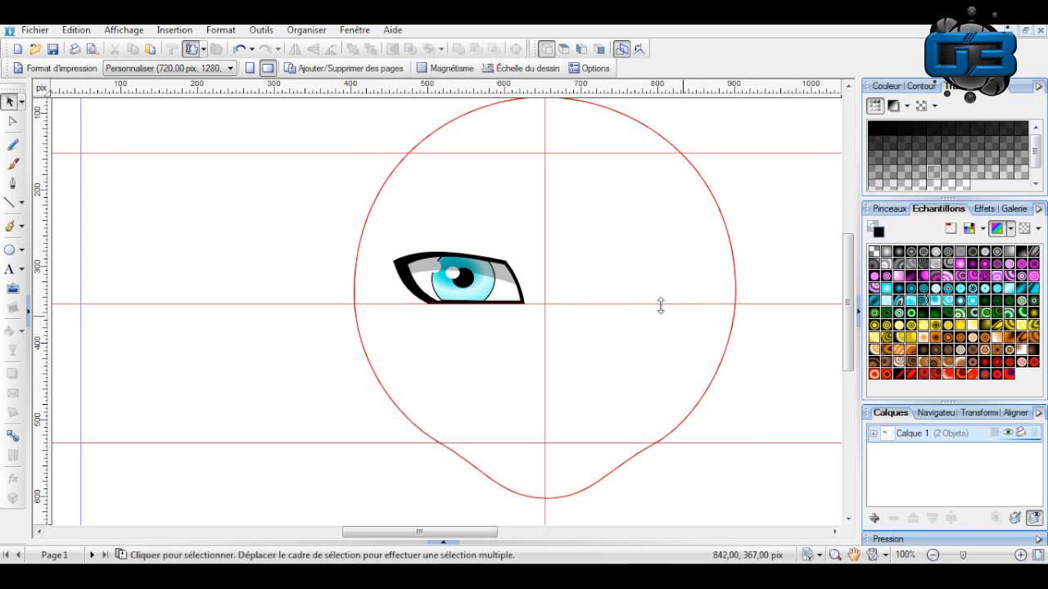
left_click(11, 202)
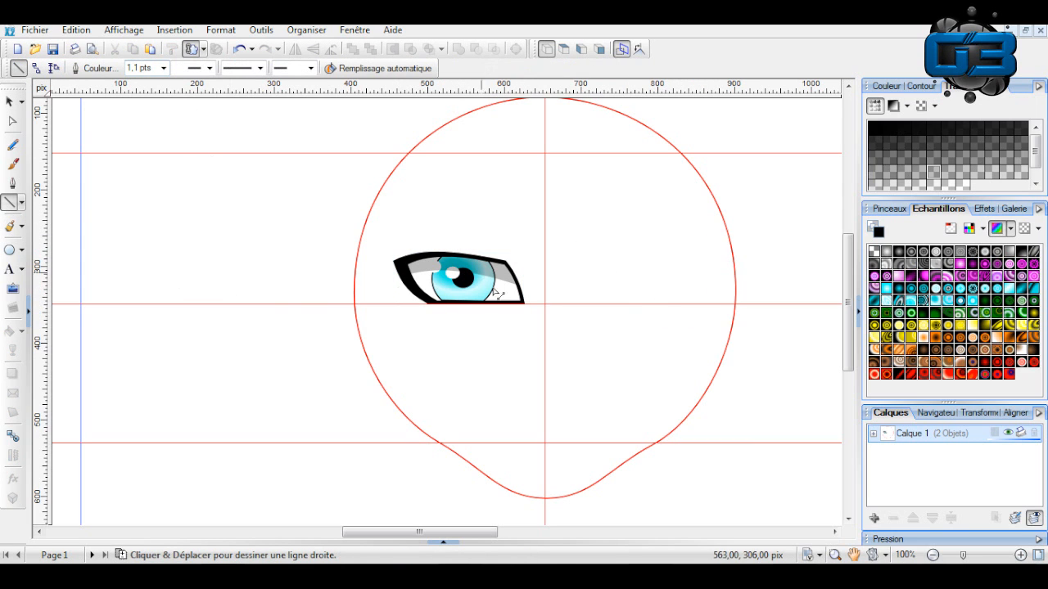
left_click(11, 100)
Duplicate the eye group, flip the copy horizontally and place it level on the other side of the vertical centre guide.
left_click_drag(328, 208, 540, 350)
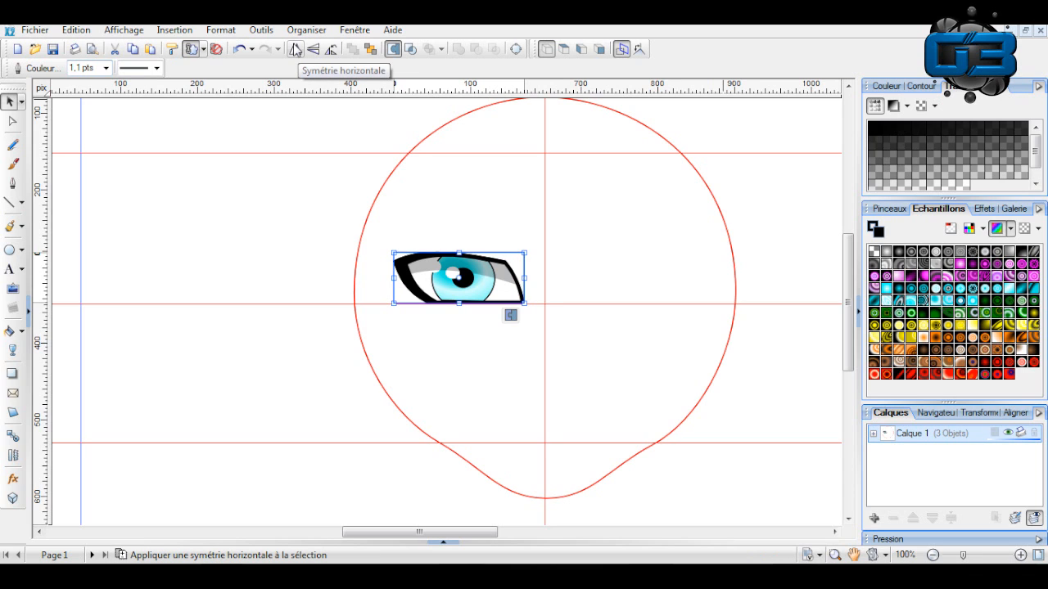
left_click(295, 51)
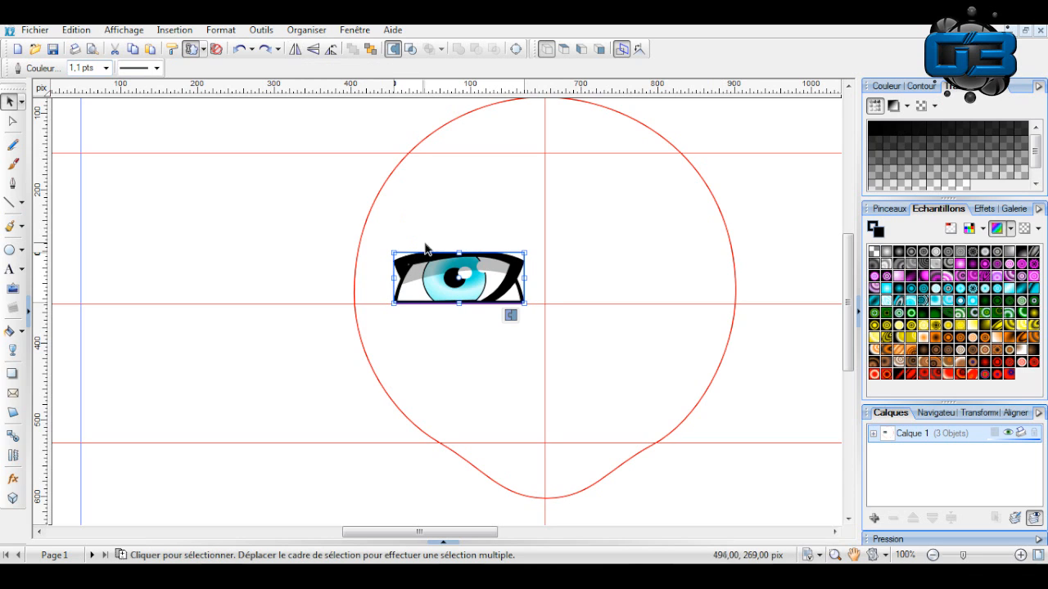
left_click_drag(425, 288, 600, 293)
left_click(756, 206)
scroll(734, 293, "down", 1)
scroll(735, 293, "up", 1)
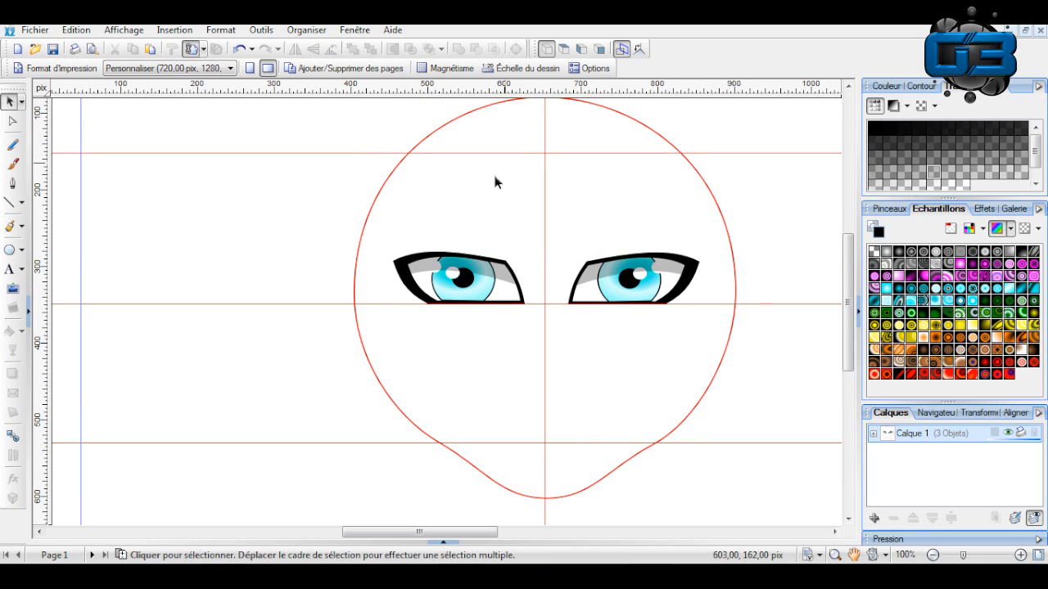
left_click_drag(492, 532, 521, 532)
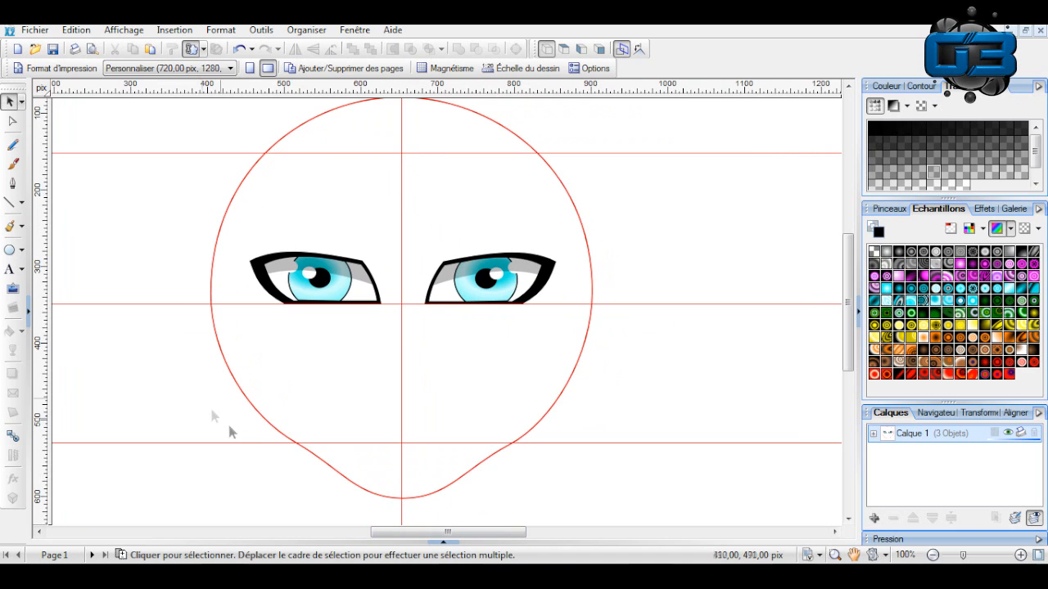
left_click_drag(138, 203, 220, 331)
scroll(381, 245, "down", 3)
scroll(823, 294, "up", 3)
scroll(460, 228, "down", 1)
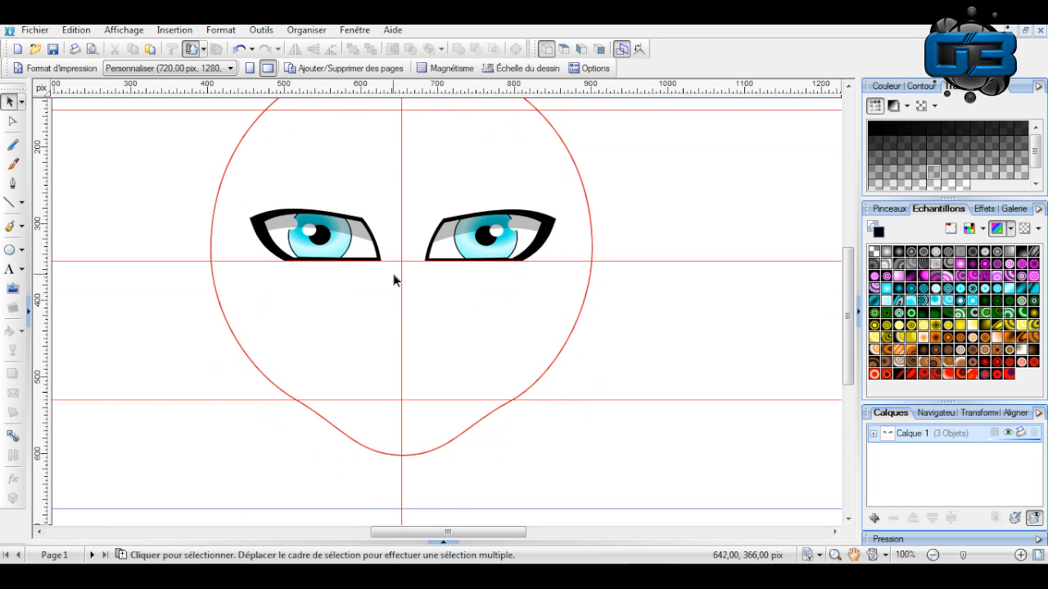
scroll(393, 277, "up", 2)
Draw a closed angular eyebrow about 210 by 61 pixels above the first eye with straight line segments.
left_click(12, 203)
scroll(106, 214, "down", 1)
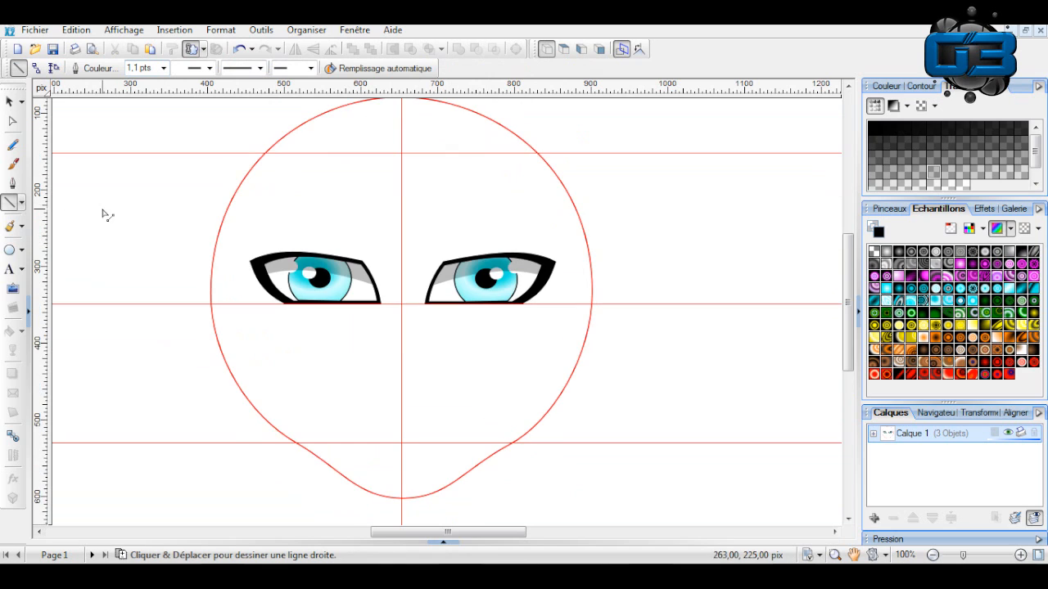
mouse_move(232, 237)
left_mouse_down()
mouse_move(283, 208)
mouse_move(378, 237)
left_mouse_up()
left_click_drag(378, 237, 393, 233)
left_click_drag(393, 233, 384, 254)
mouse_move(384, 254)
left_mouse_down()
mouse_move(350, 242)
mouse_move(367, 248)
left_mouse_up()
left_click_drag(367, 248, 283, 218)
left_click_drag(283, 218, 232, 236)
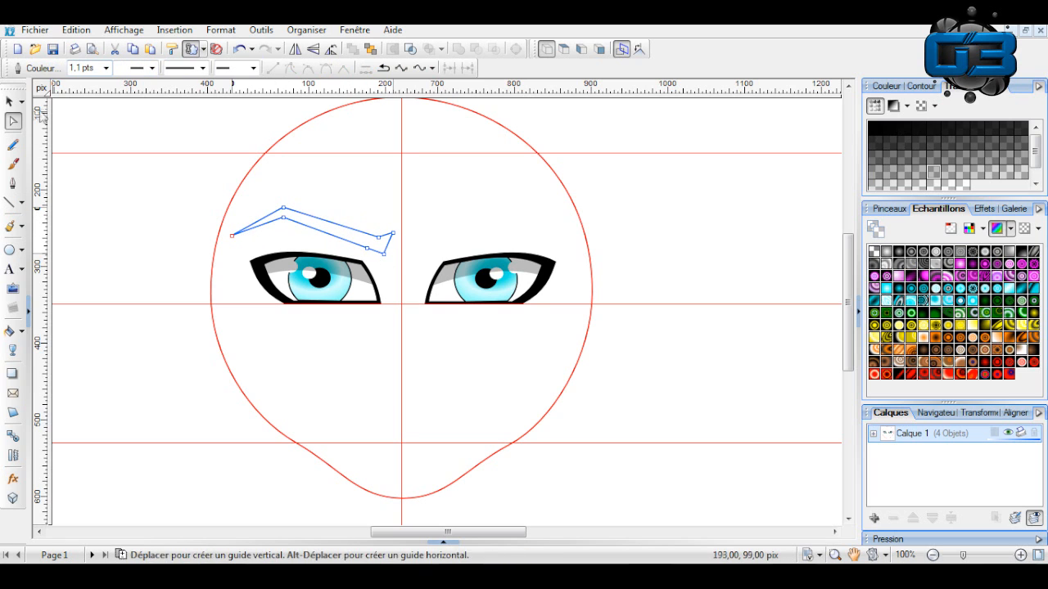
Fill the eyebrow with a very dark red and make it fully opaque.
left_click(10, 101)
left_click(898, 88)
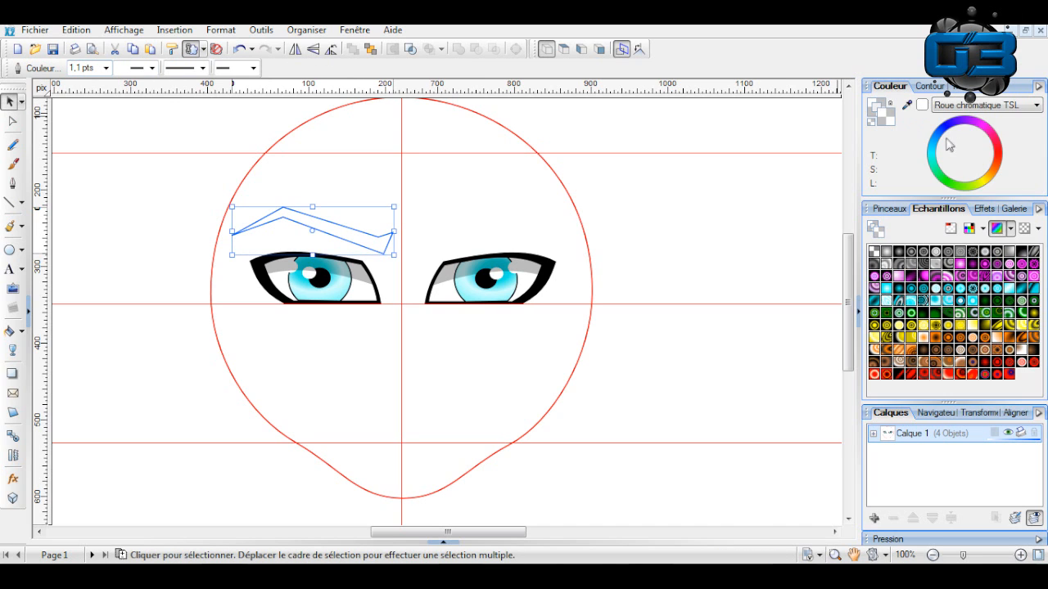
left_click(935, 140)
left_click(998, 153)
left_click(966, 136)
left_click(951, 85)
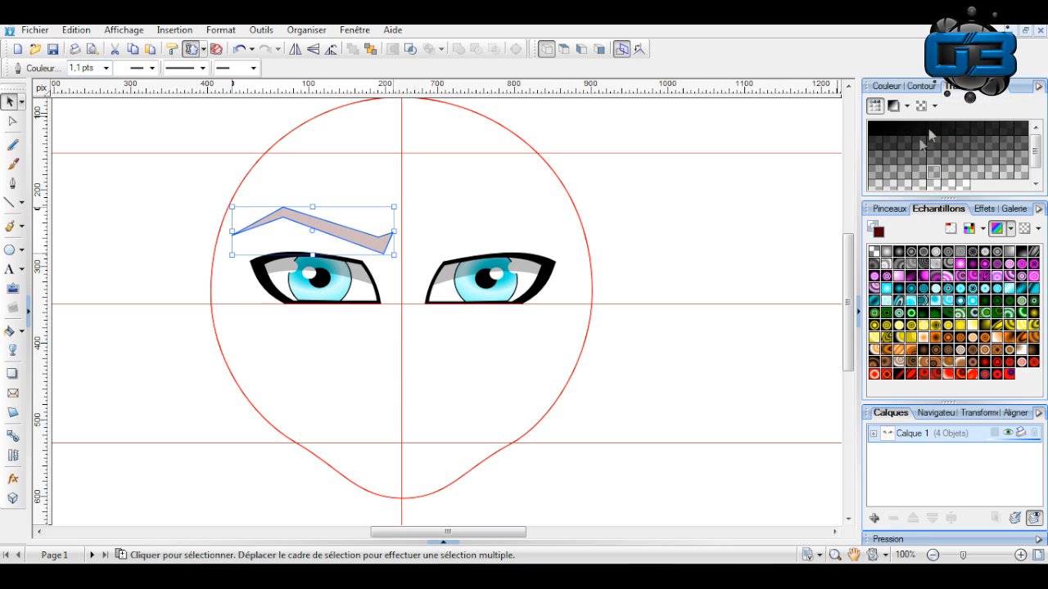
left_click(874, 126)
left_click(657, 173)
scroll(630, 197, "down", 2)
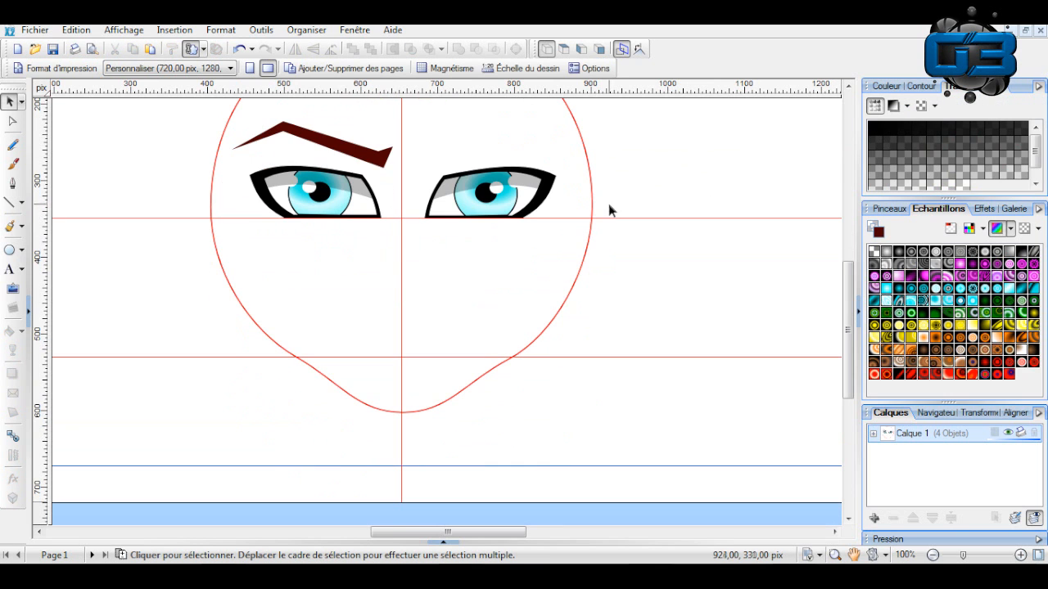
Move the eyebrow down so that its inner end overlaps the upper eyelid.
left_click(373, 162)
mouse_move(373, 162)
left_mouse_down()
mouse_move(373, 181)
mouse_move(372, 147)
mouse_move(370, 174)
left_mouse_up()
scroll(627, 222, "up", 2)
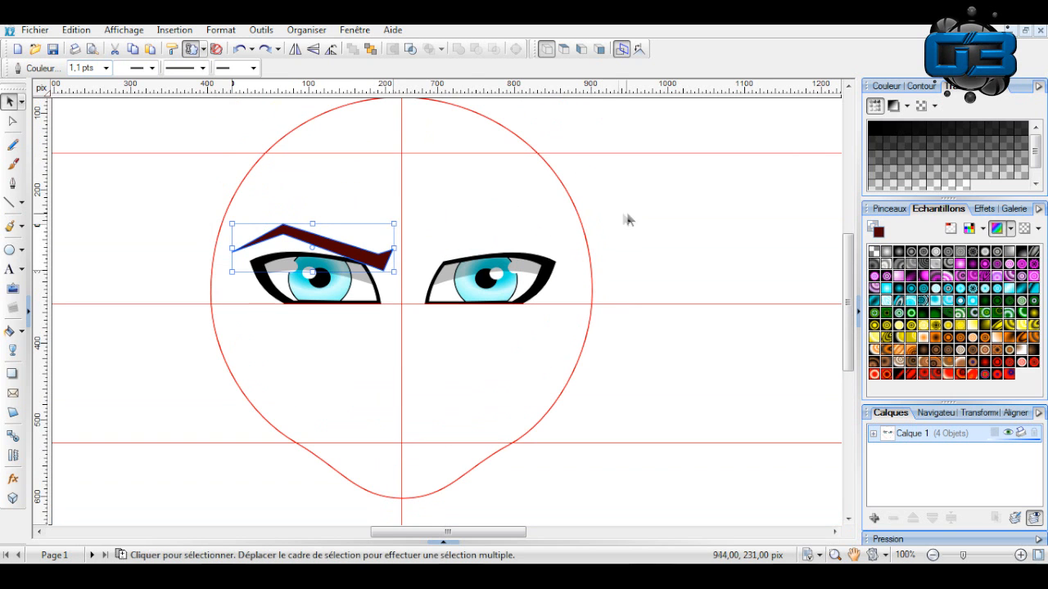
left_click(589, 288)
Duplicate the eyebrow, flip the copy horizontally, and place it raised and rotated clockwise above the other eye.
left_click(388, 262)
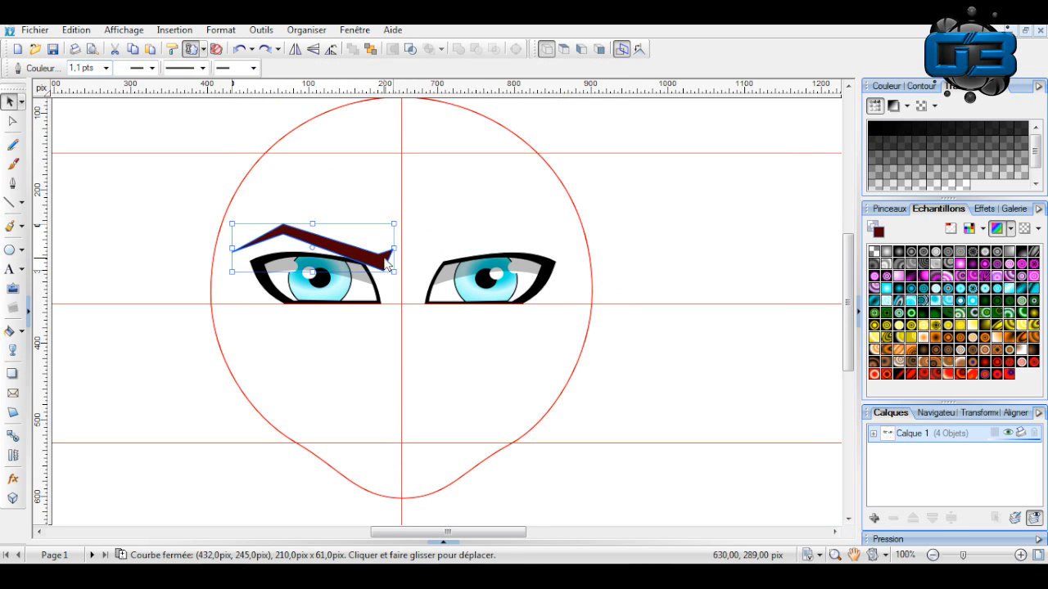
left_click(295, 49)
left_click_drag(316, 252, 498, 255)
left_click_drag(579, 220, 563, 242)
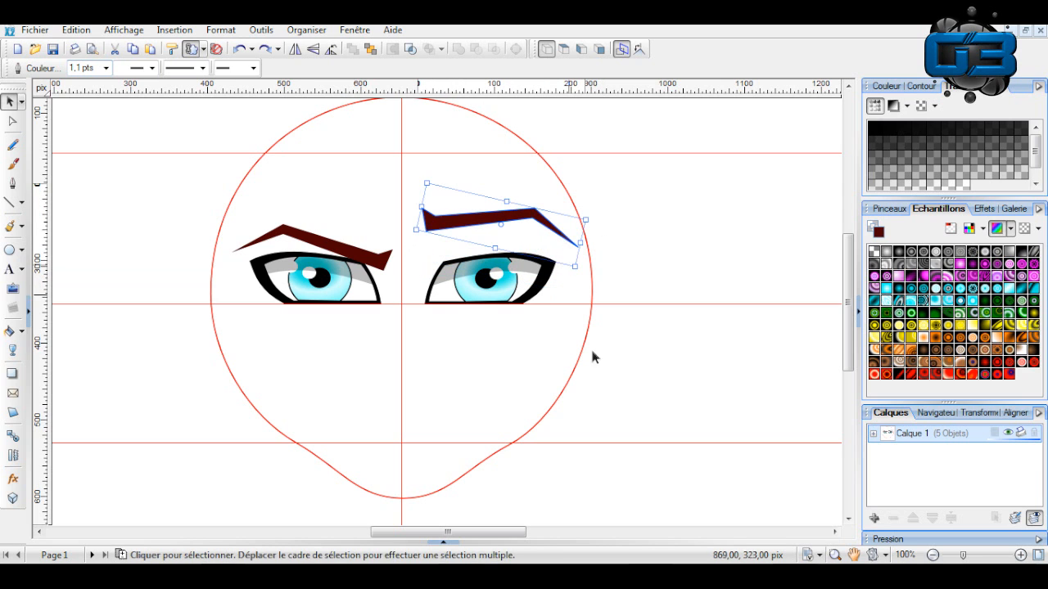
left_click(701, 250)
scroll(710, 239, "down", 2)
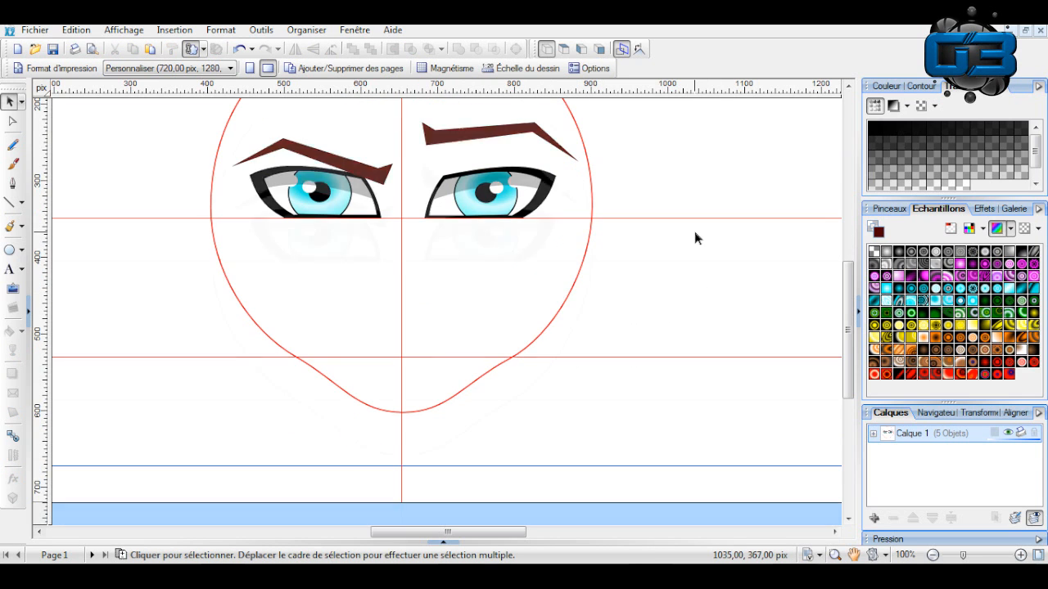
scroll(694, 236, "up", 2)
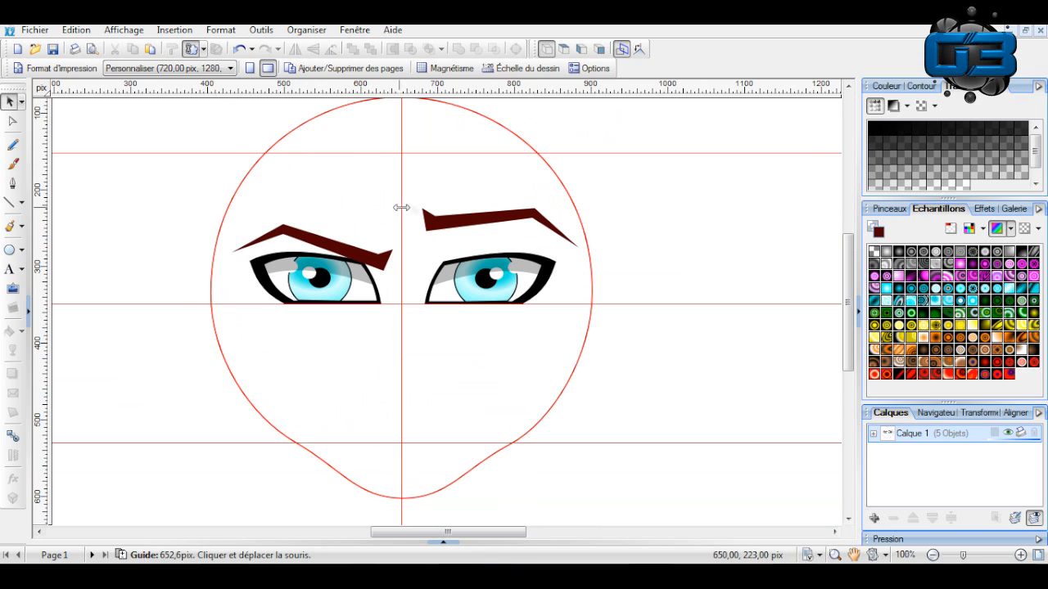
scroll(413, 235, "up", 1)
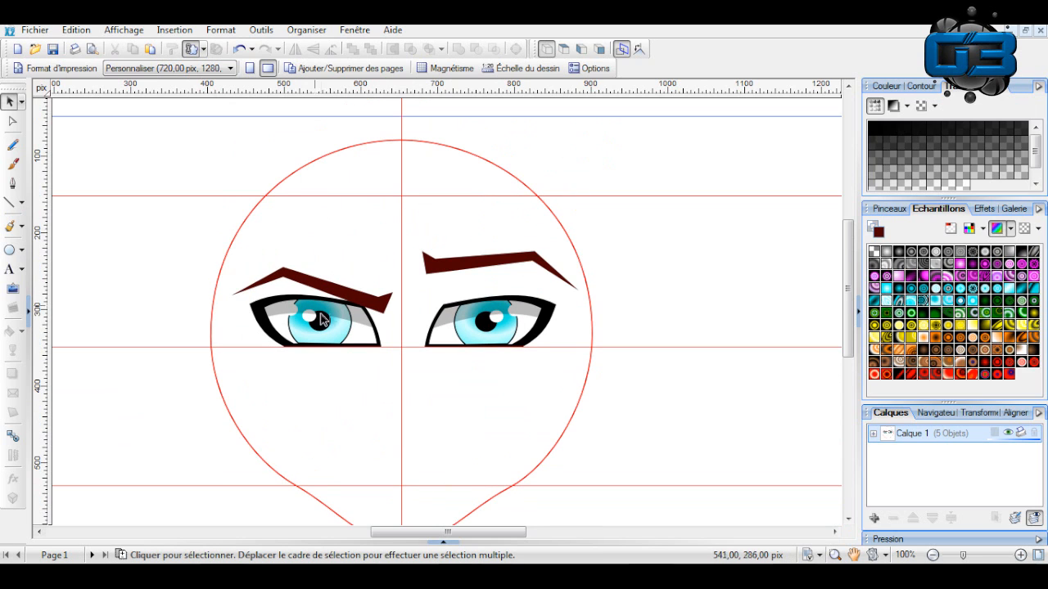
scroll(330, 319, "down", 1)
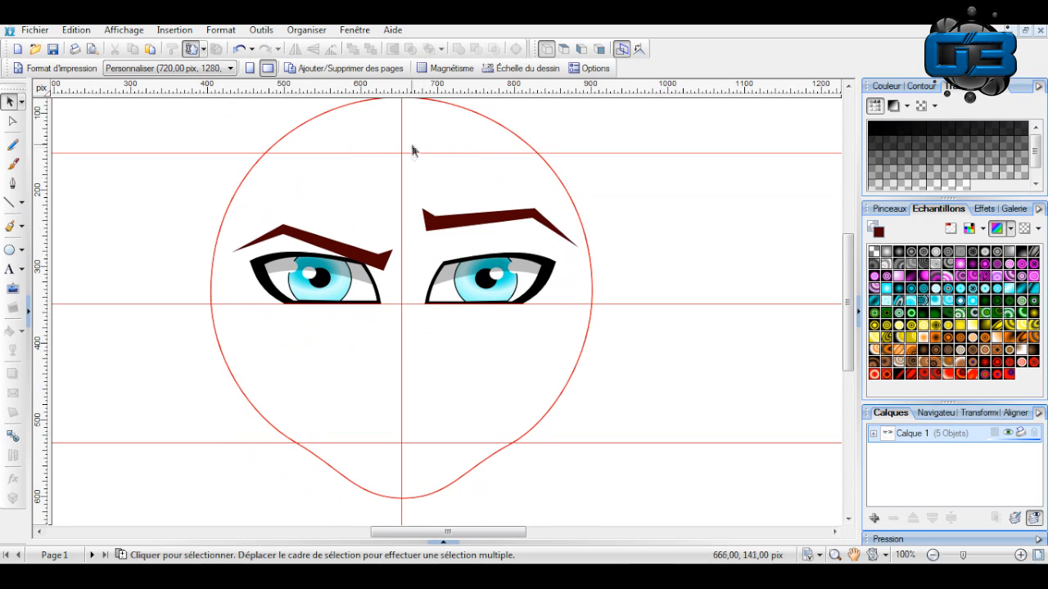
Draw several short, mostly slanted lines in the empty area outside the head, beside the forehead.
left_click(12, 202)
mouse_move(168, 147)
left_mouse_down()
mouse_move(174, 166)
mouse_move(205, 169)
left_mouse_up()
left_click_drag(213, 144, 212, 176)
Recolour the short slanted lines beside the forehead with an outline of hue 211, saturation 100 and luminosity 0, and delete them.
left_click(10, 101)
left_click_drag(69, 107, 255, 223)
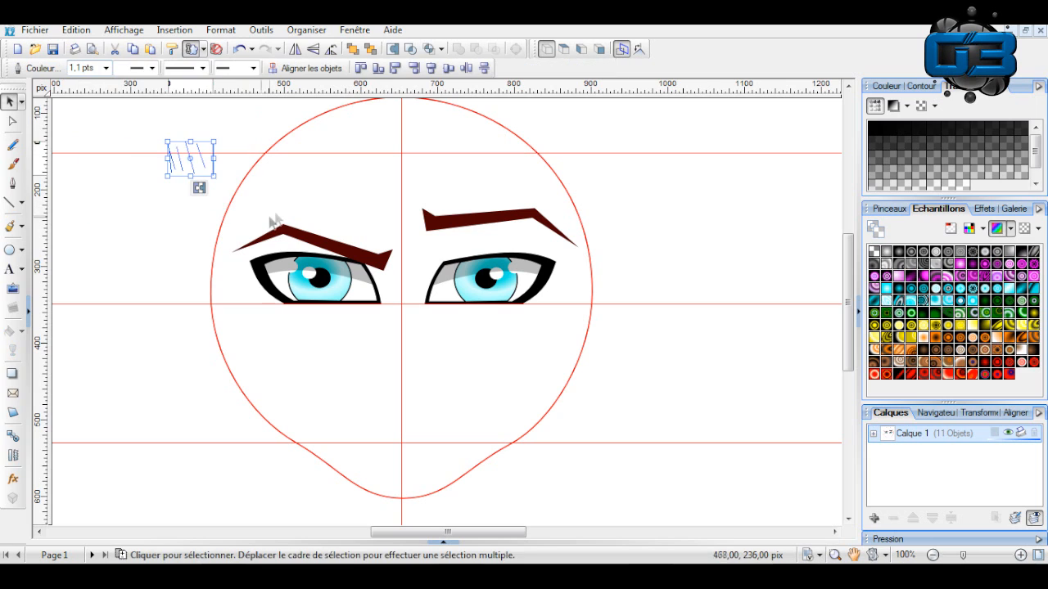
left_click(904, 90)
left_click(877, 108)
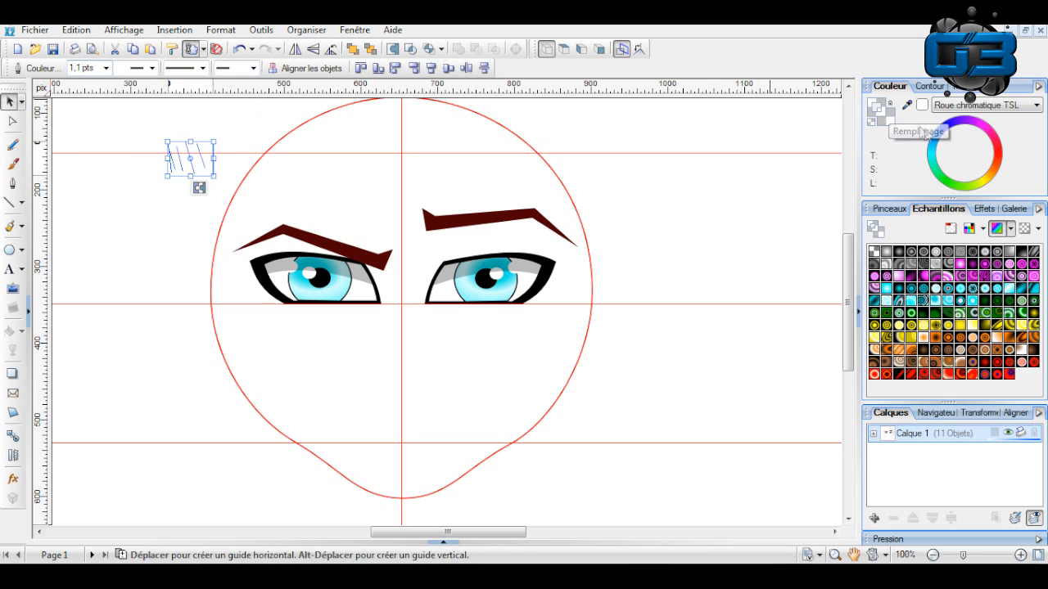
left_click(935, 136)
left_click_drag(961, 162, 981, 250)
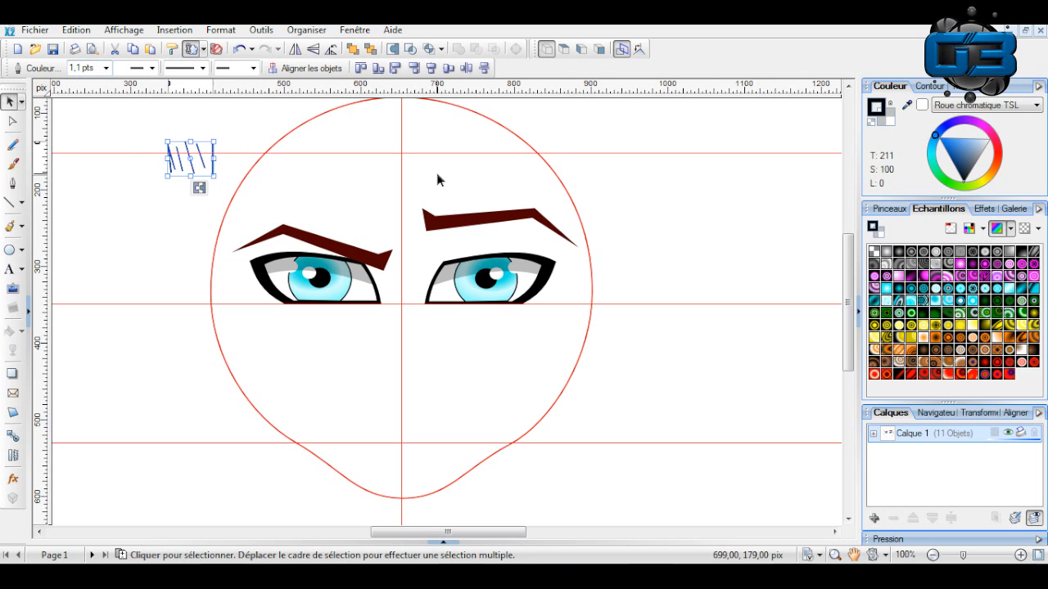
key("Delete")
Draw a slanted straight line about 175 by 119 pixels beside the forehead, outside the head, with the Peinture à l'eau 06 brush.
left_click(889, 209)
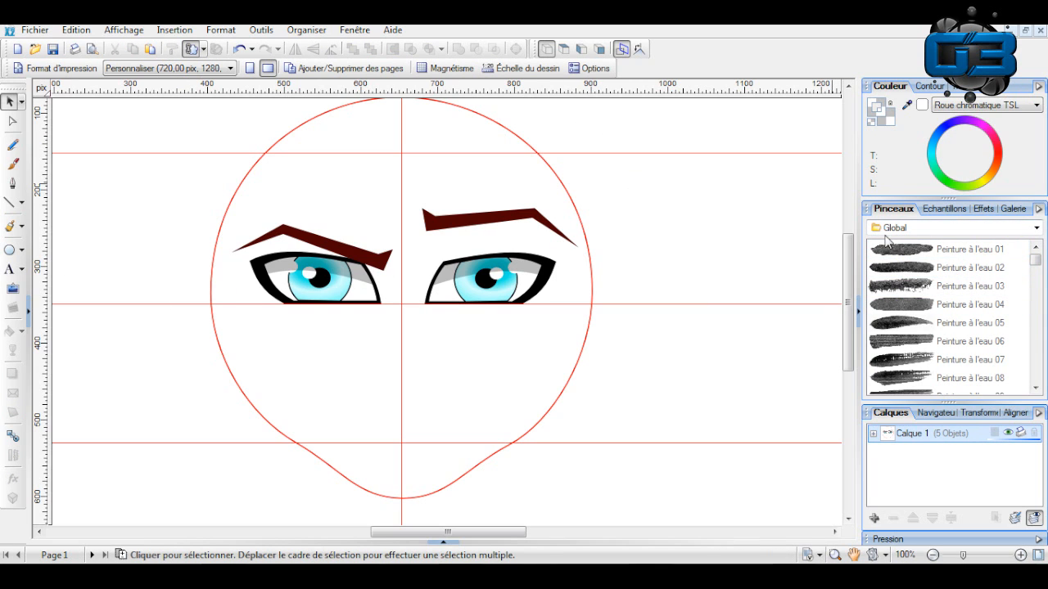
scroll(892, 270, "down", 5)
scroll(892, 275, "up", 1)
left_click(893, 276)
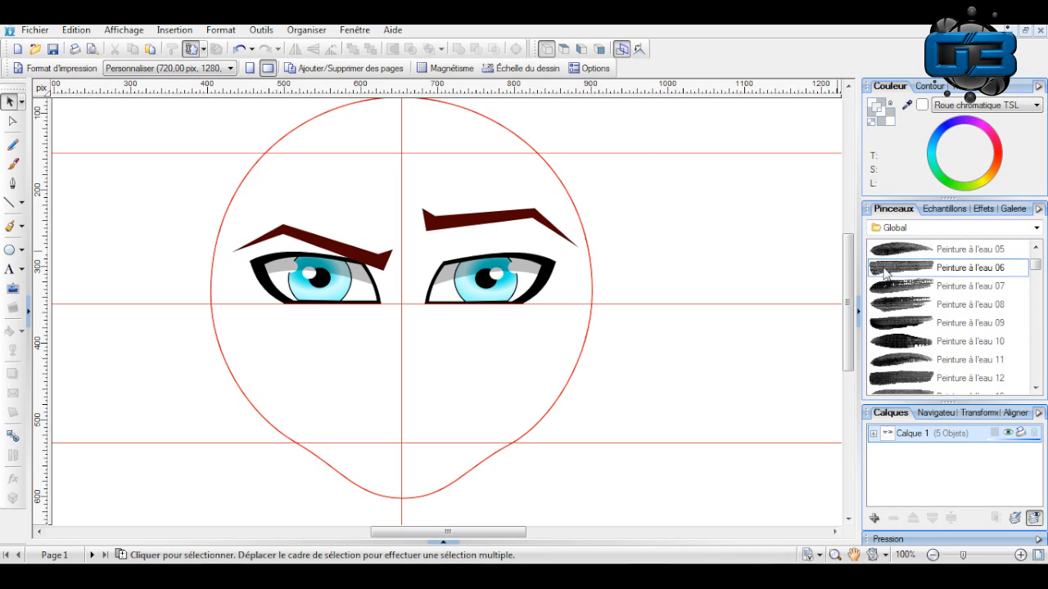
left_click(11, 202)
left_click_drag(561, 133, 696, 224)
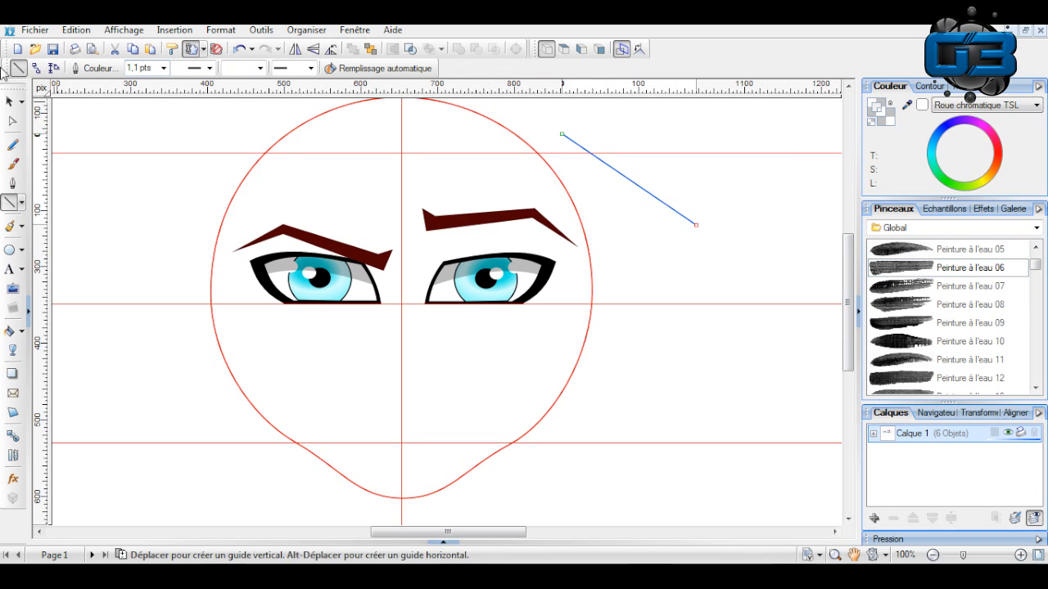
Set the width of the slanted brush line to 16 pts.
left_click(9, 101)
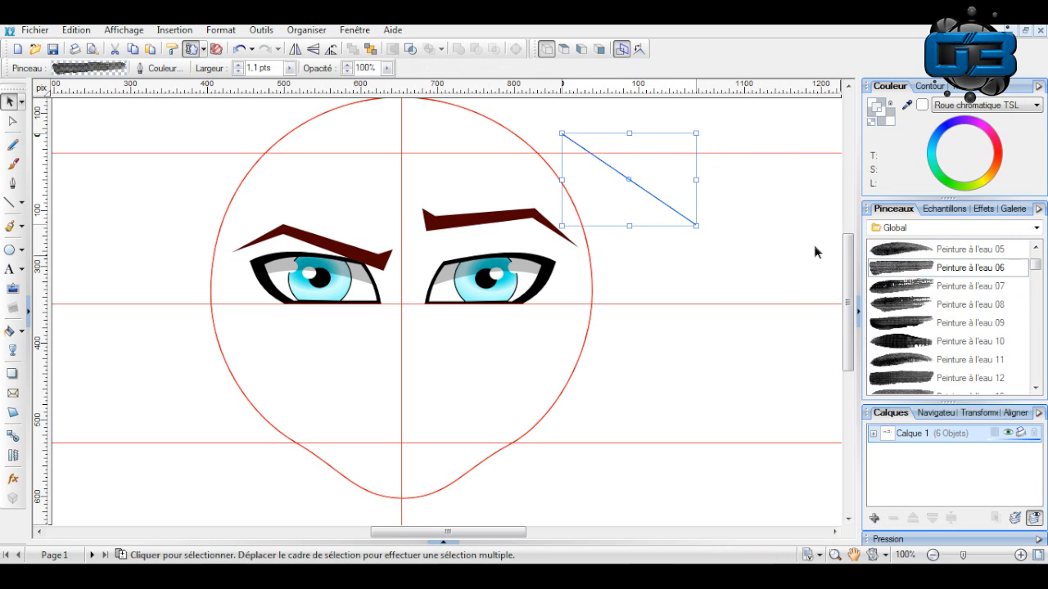
left_click(929, 87)
left_click(941, 107)
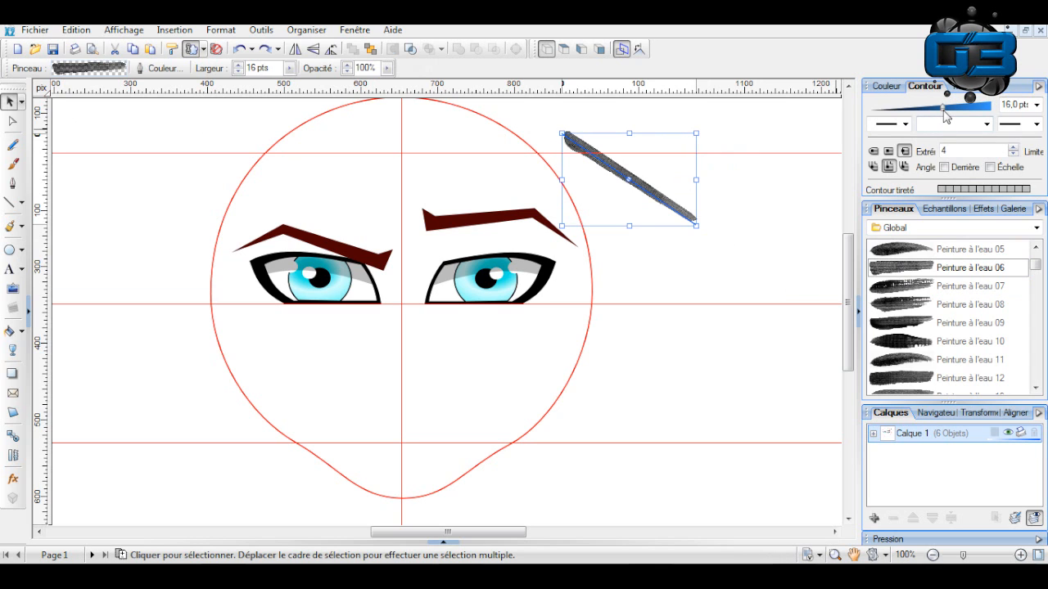
left_click(725, 164)
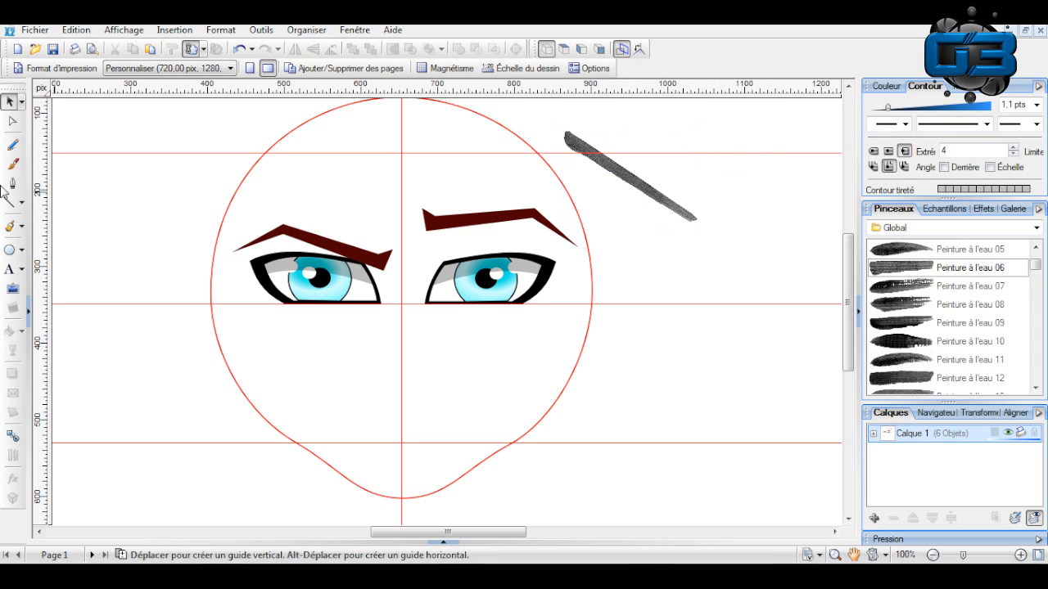
Delete the thick brush line beside the head.
left_click(645, 195)
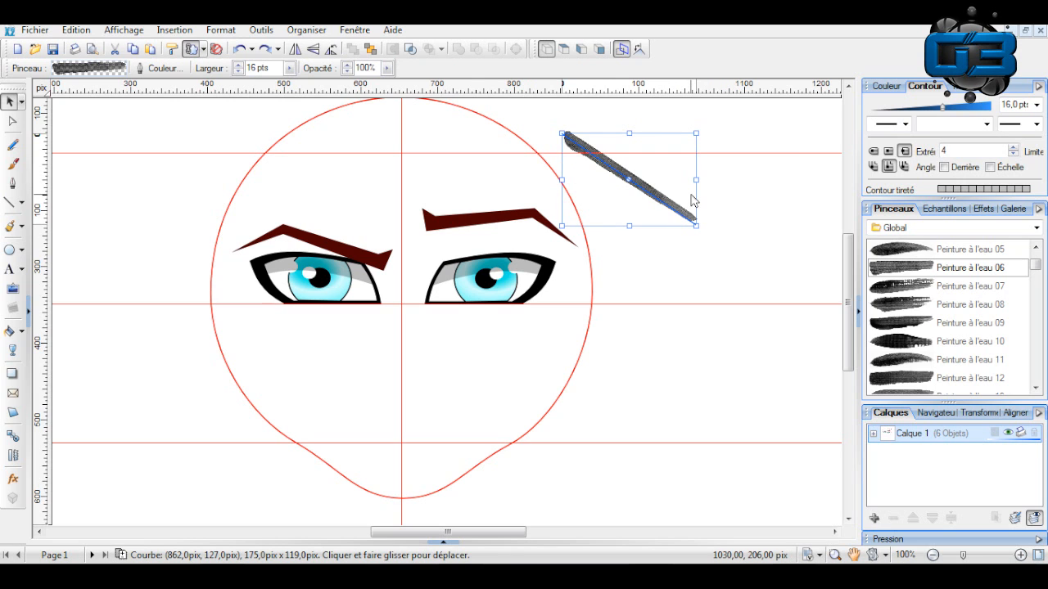
key("Delete")
scroll(999, 278, "up", 2)
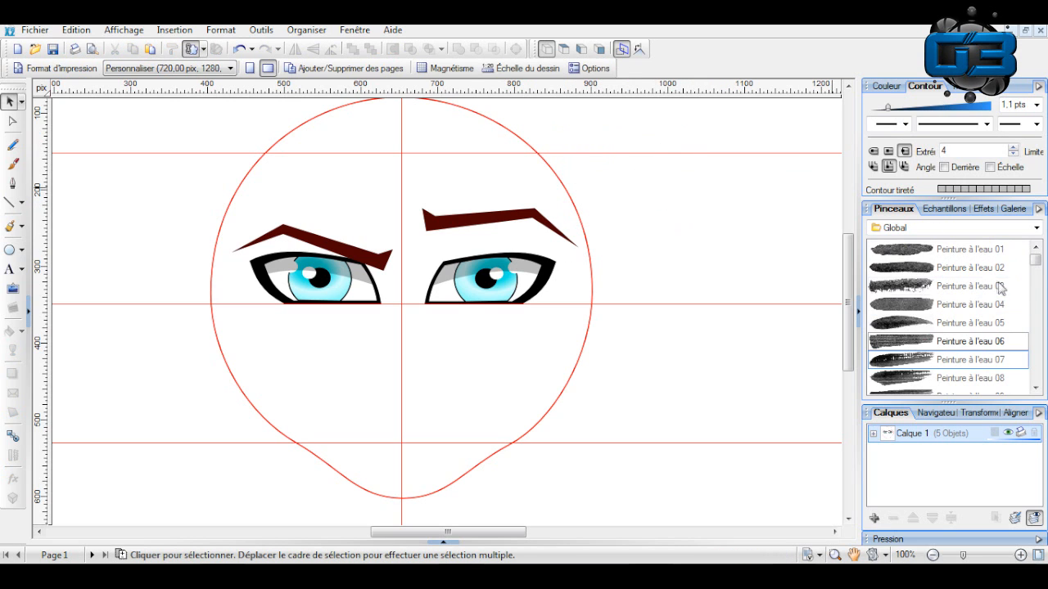